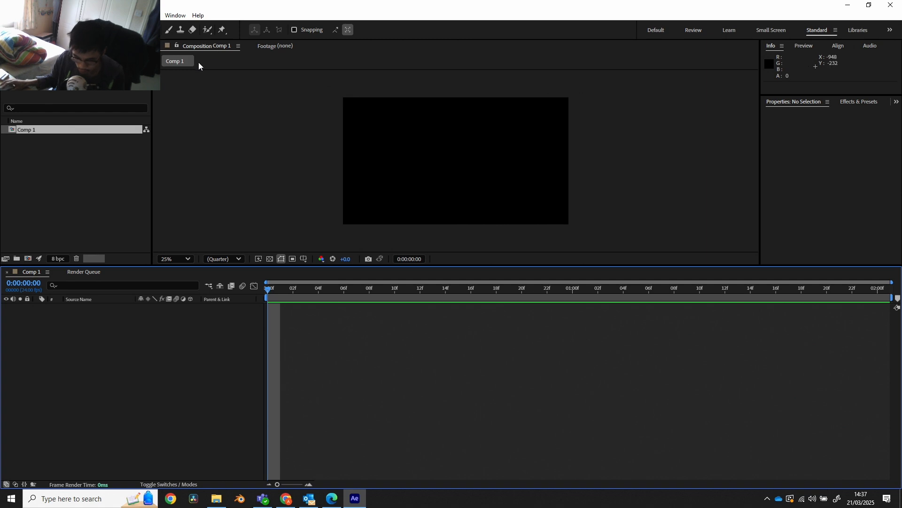
Step: Create a text layer in the composition reading "Text animation is simple"
key("ctrl+t")
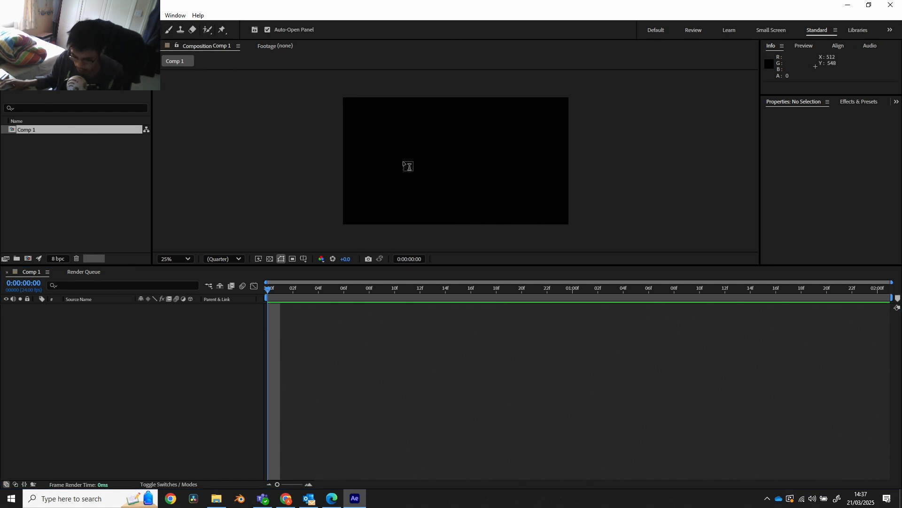
left_click(403, 162)
type("T")
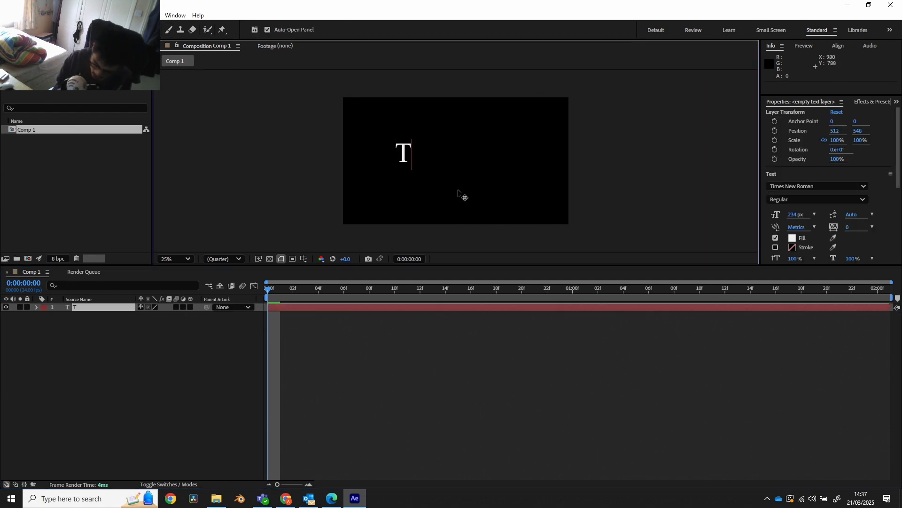
type("ext animation")
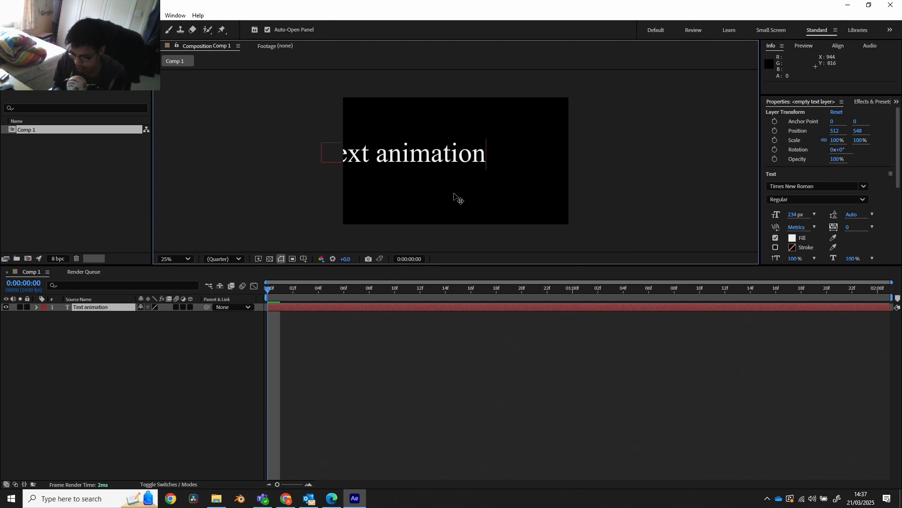
type(" is simple")
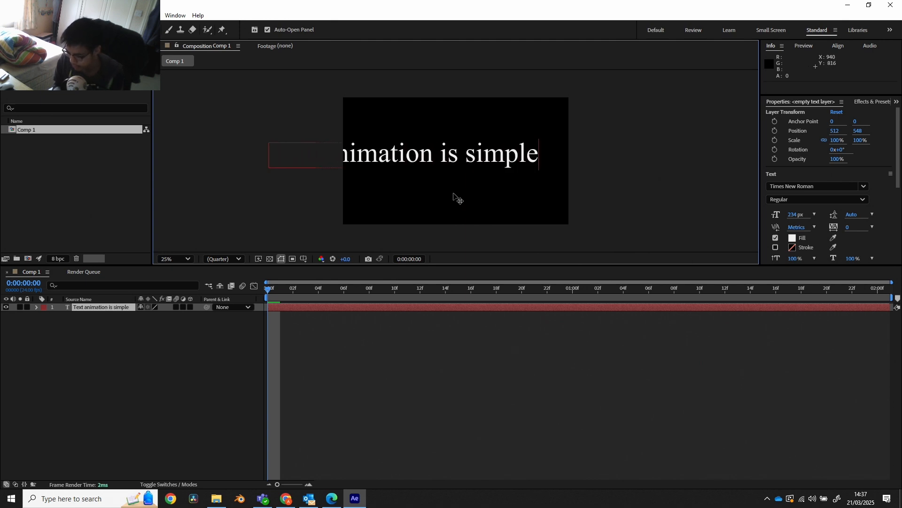
Step: Center the text layer horizontally in the composition using the Align options and set its font size to 94 px
scroll(822, 197, "down", 2)
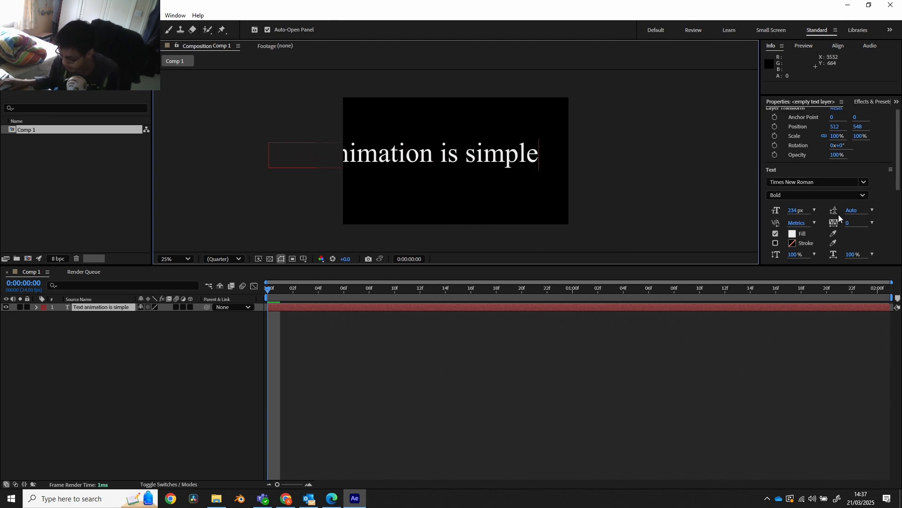
scroll(821, 193, "up", 1)
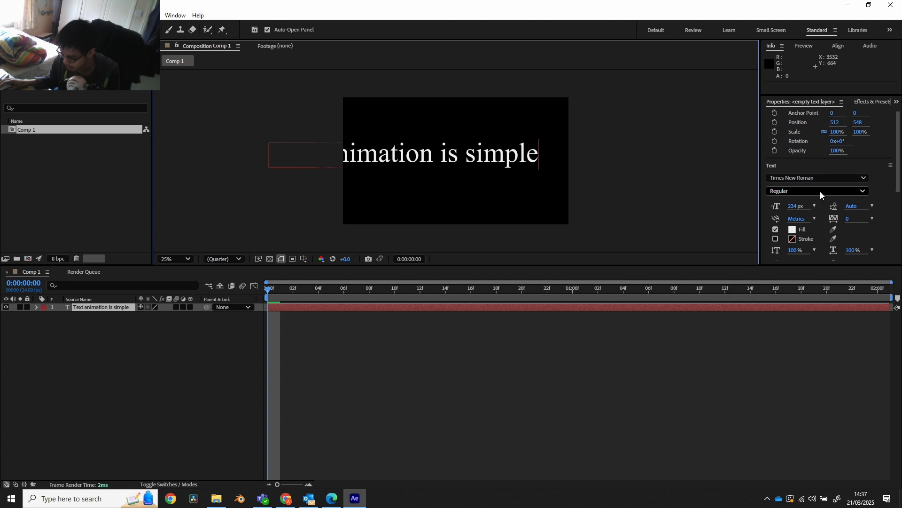
scroll(898, 209, "down", 10)
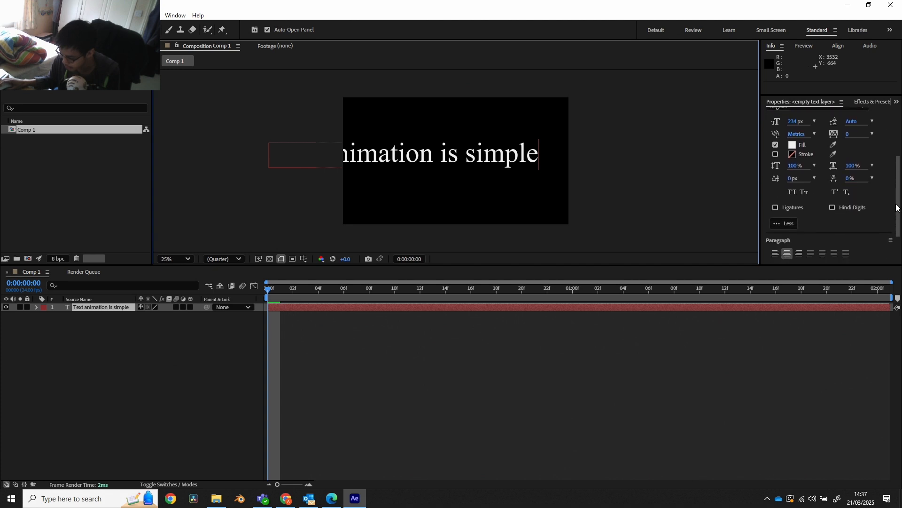
scroll(897, 209, "down", 5)
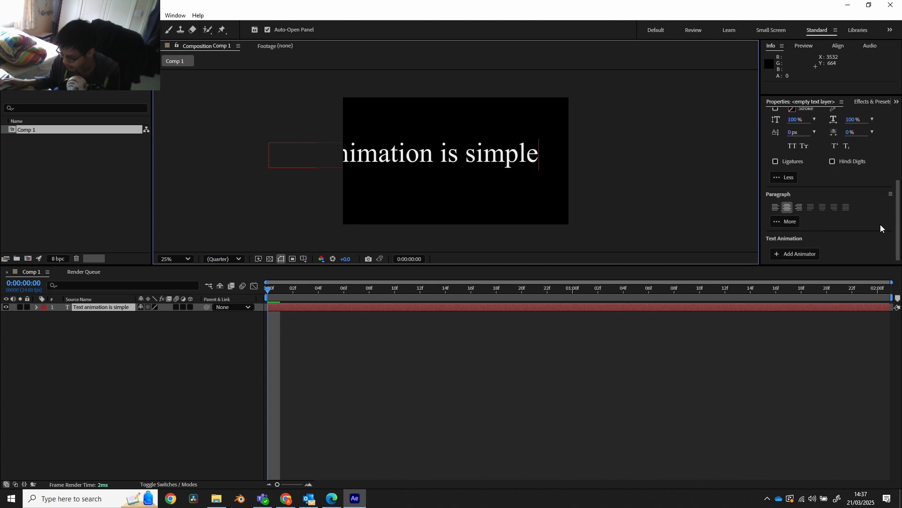
scroll(868, 229, "up", 8)
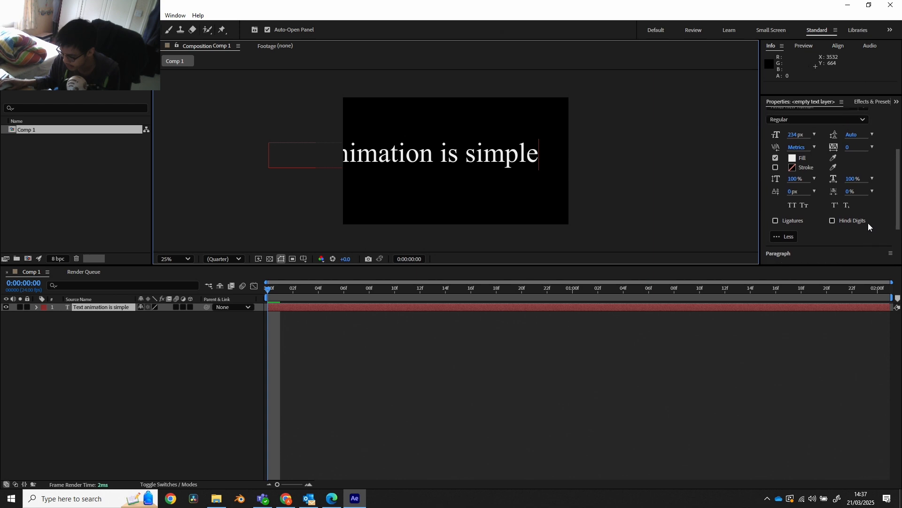
left_click(175, 16)
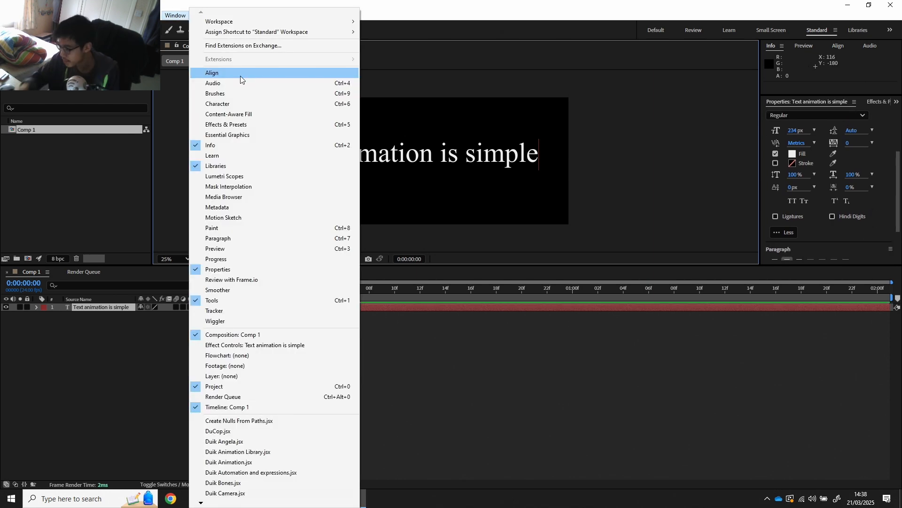
left_click(241, 75)
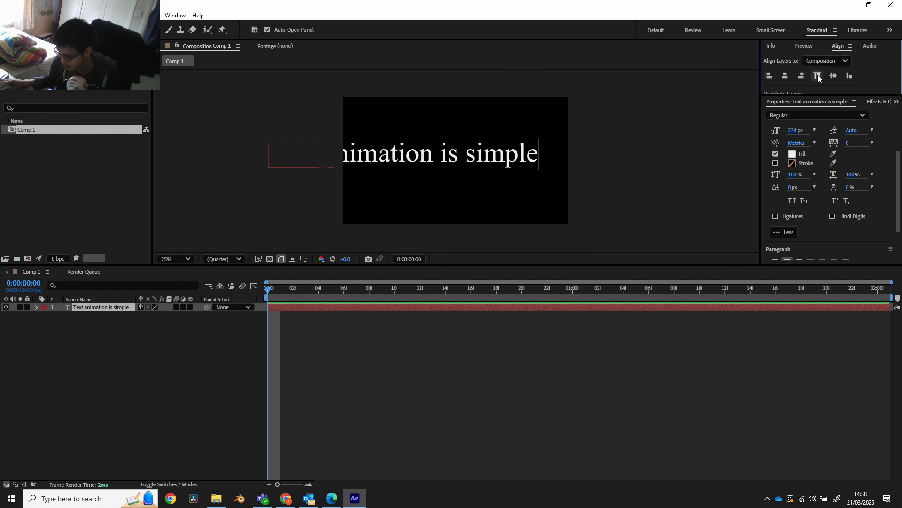
left_click_drag(864, 94, 853, 106)
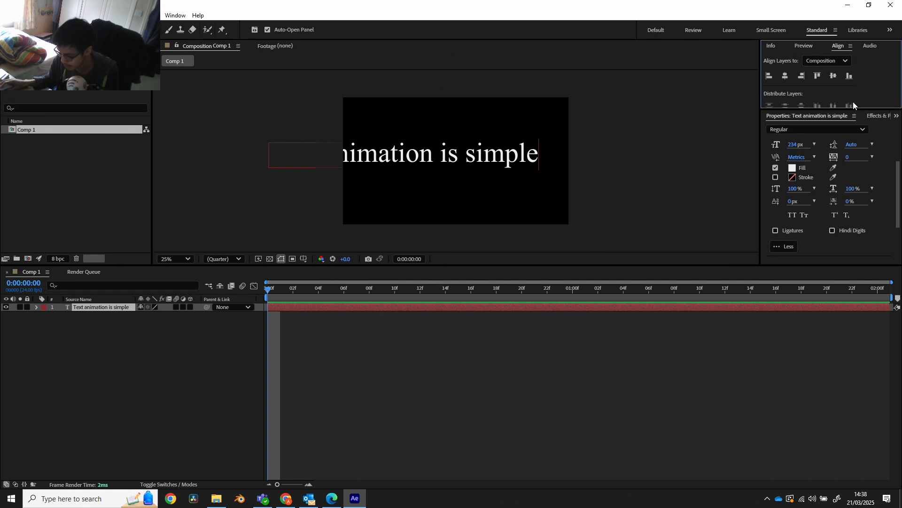
left_click(784, 76)
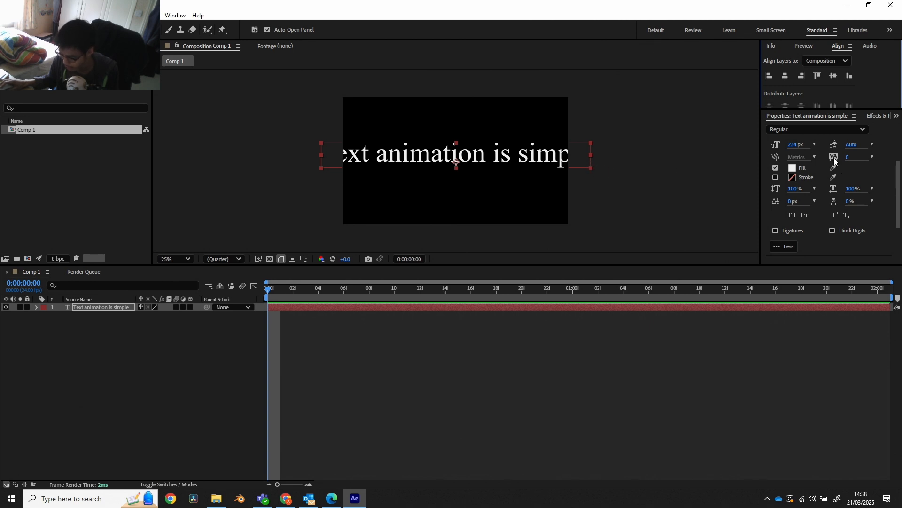
left_click_drag(796, 144, 767, 145)
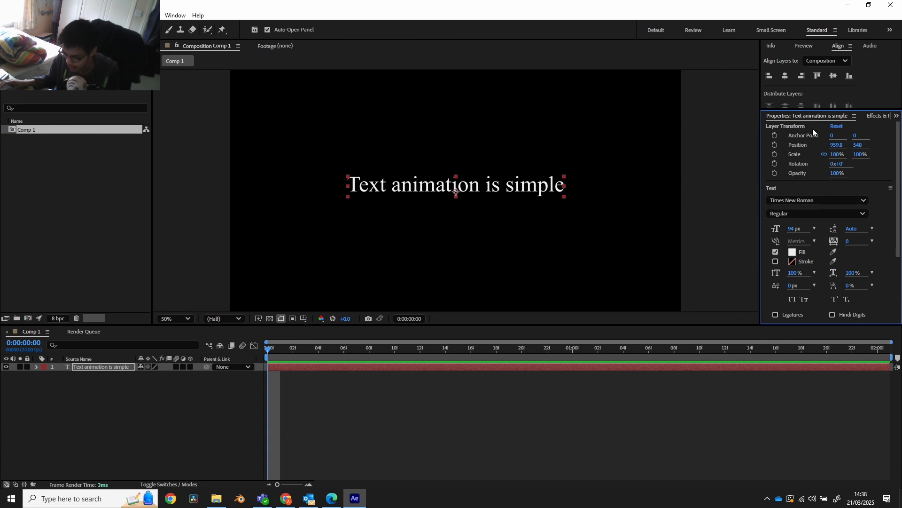
scroll(822, 289, "down", 2)
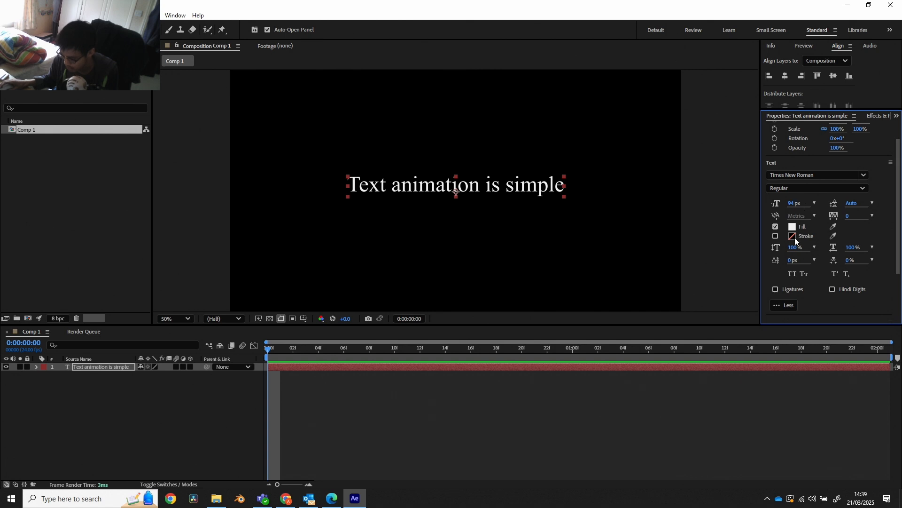
scroll(816, 265, "down", 4)
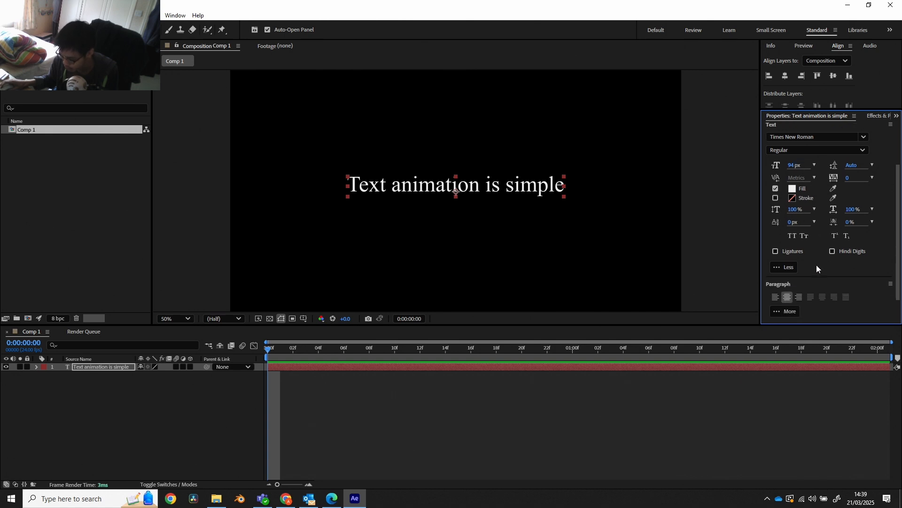
scroll(814, 267, "down", 2)
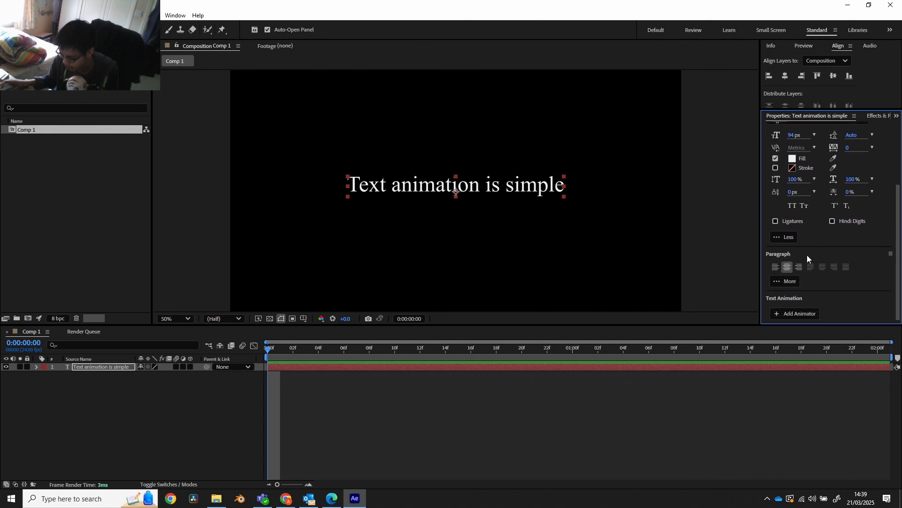
scroll(807, 255, "up", 3)
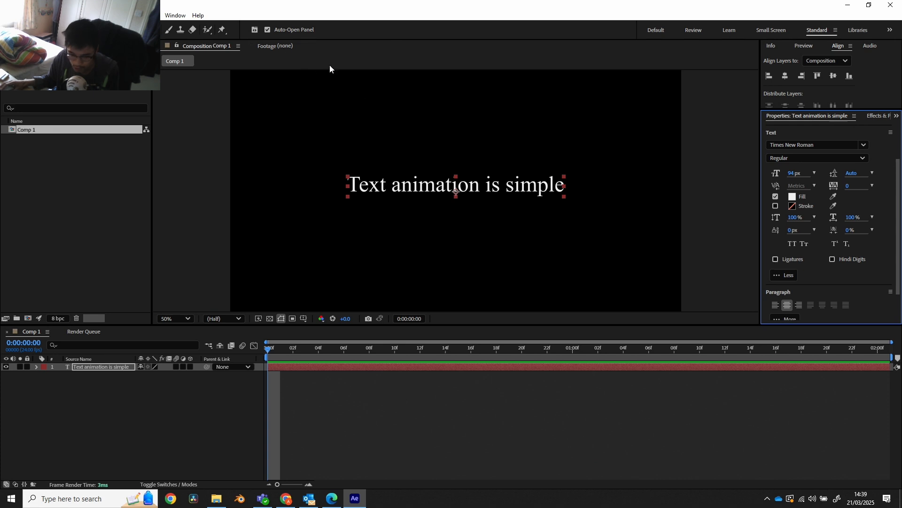
left_click(177, 15)
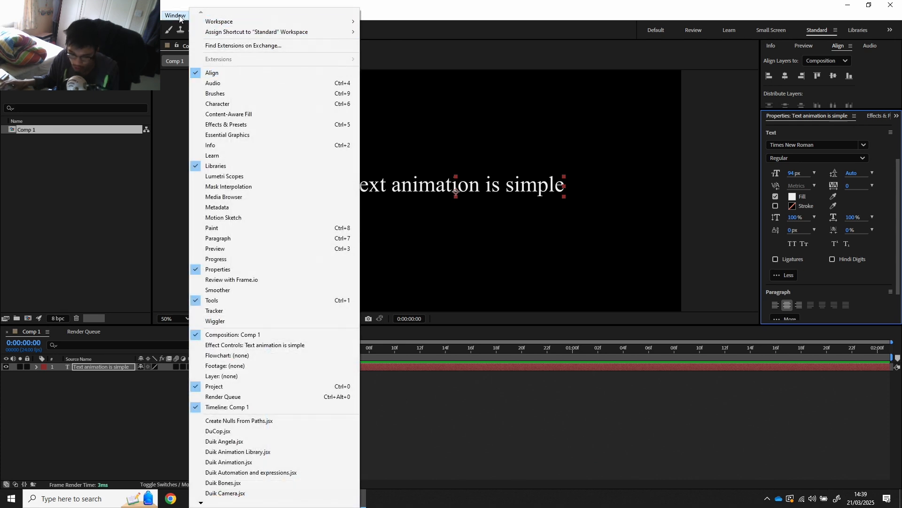
left_click(180, 15)
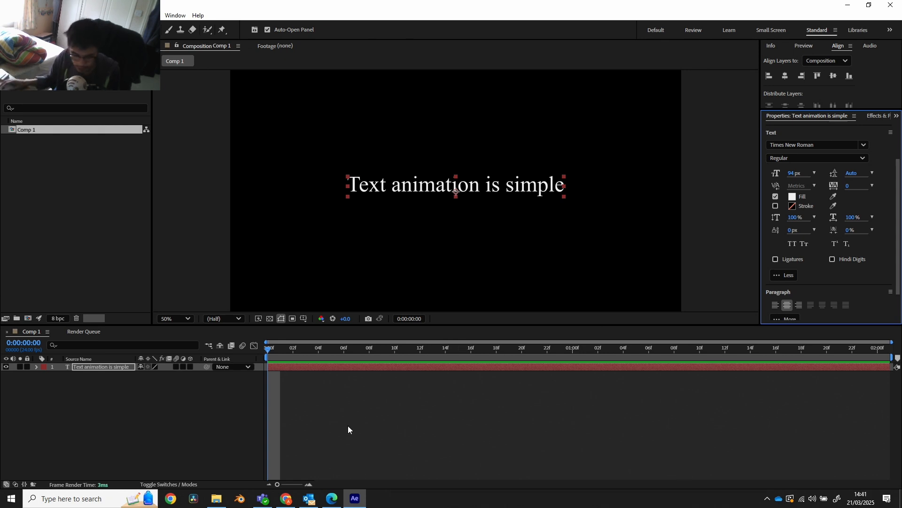
Step: Add a Position text animator to the text layer and add an Opacity property to that same animator
left_click(37, 367)
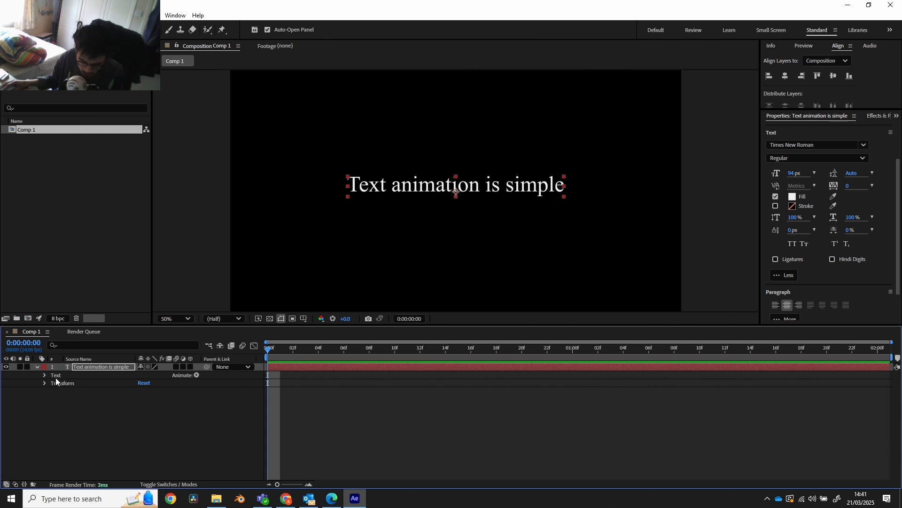
left_click(197, 375)
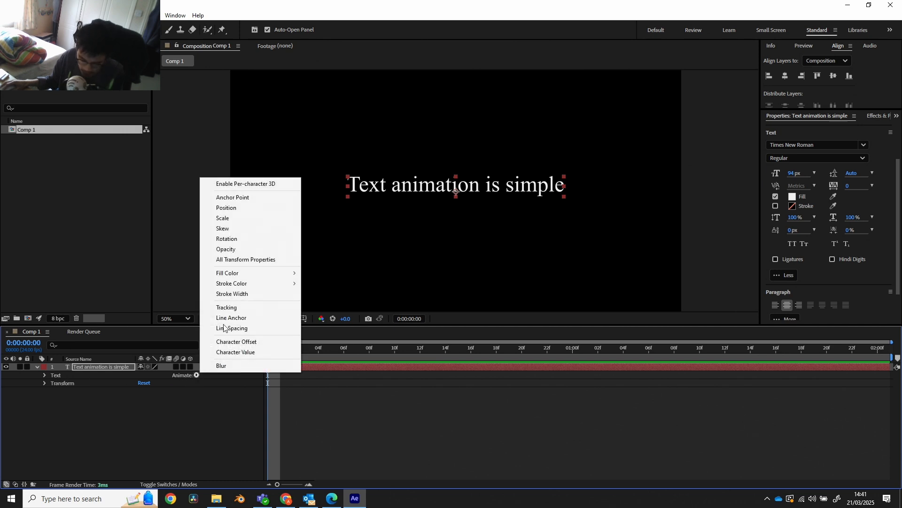
left_click(228, 211)
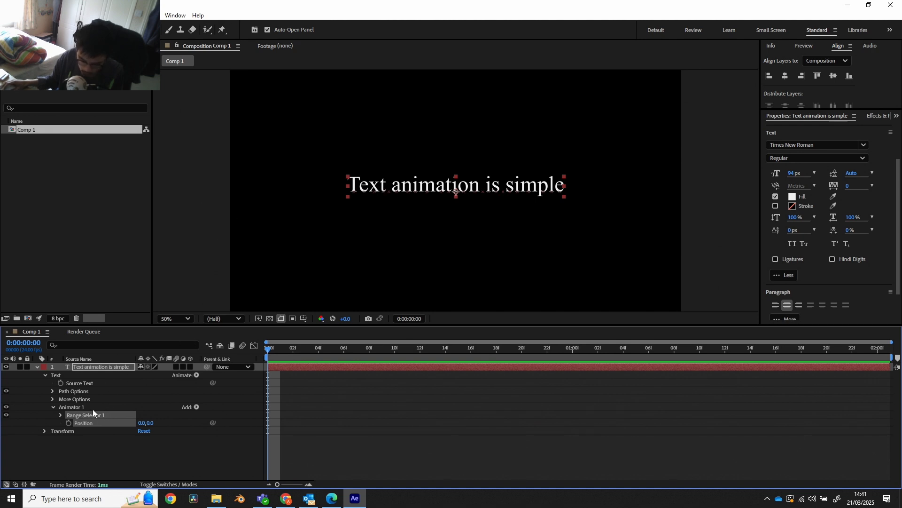
left_click(196, 408)
mouse_move(220, 411)
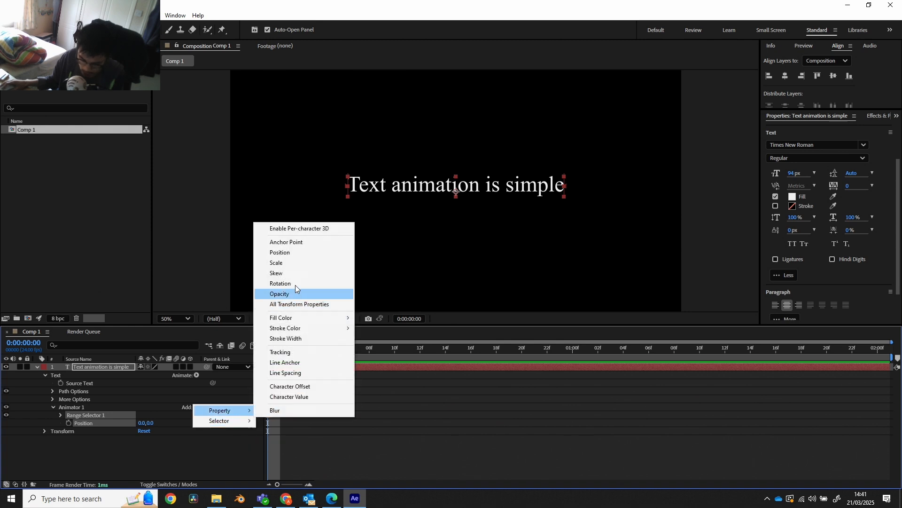
left_click(295, 293)
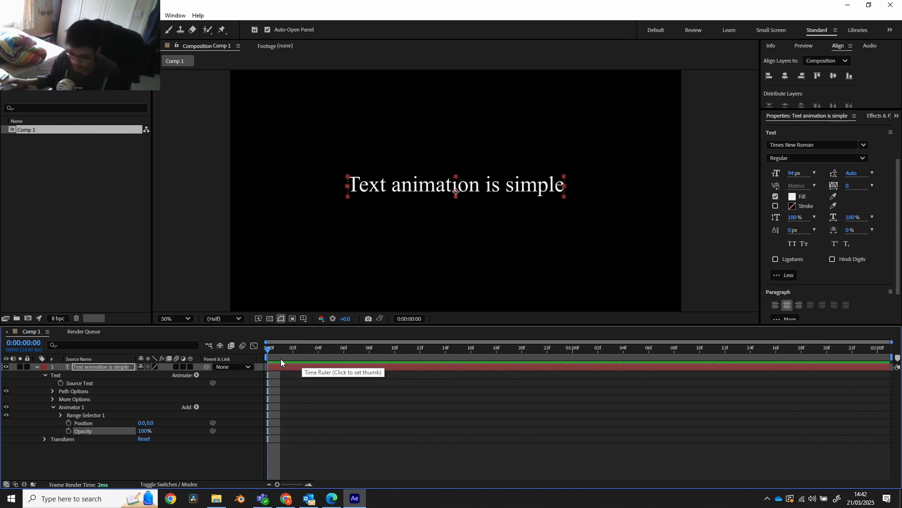
Step: Rename the text animator as "Start Animation - Words - Position opacity"
left_click(71, 405)
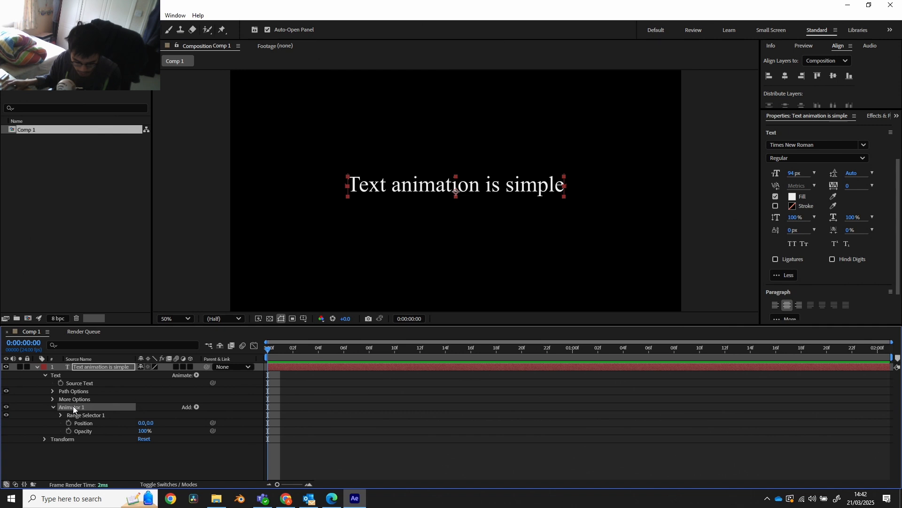
double_click(74, 409)
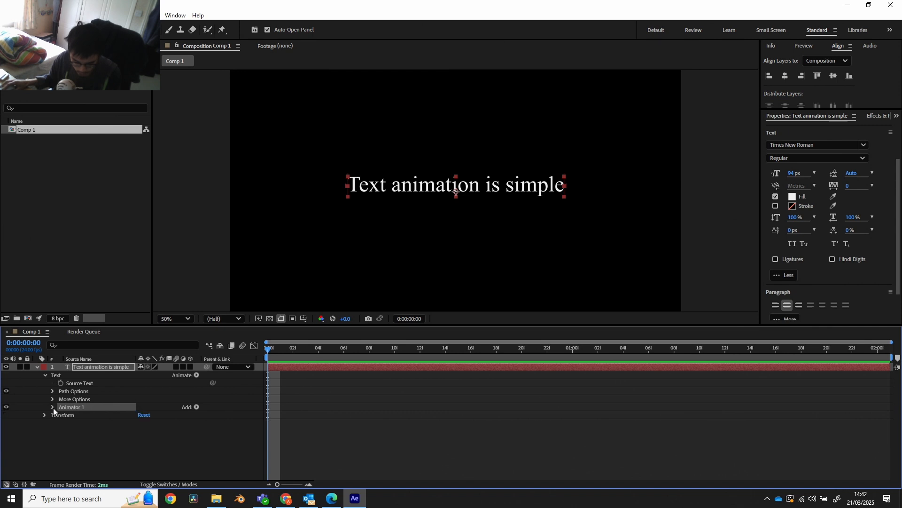
left_click(52, 407)
key("Return")
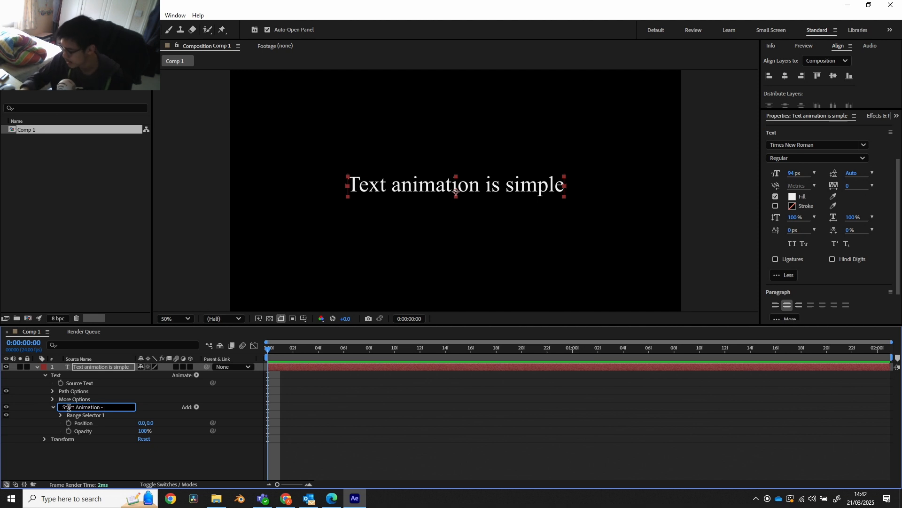
key("Return")
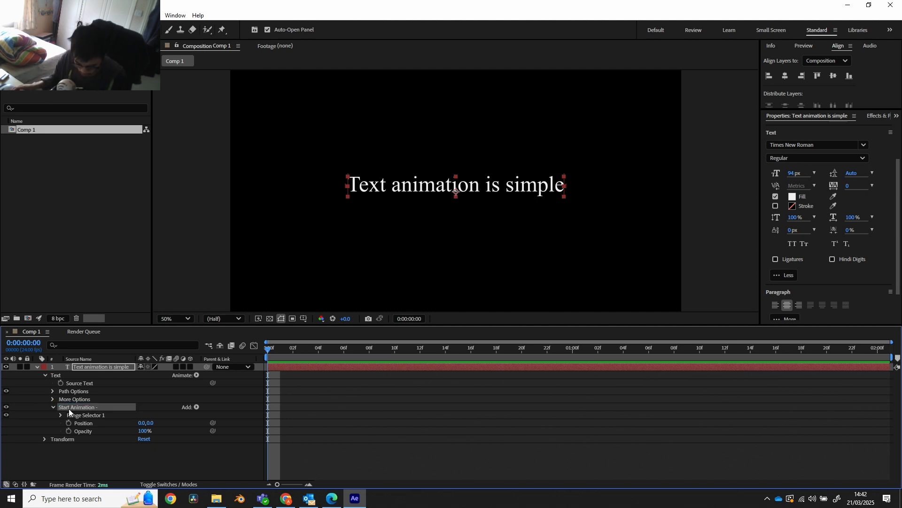
key("Return")
left_click(96, 405)
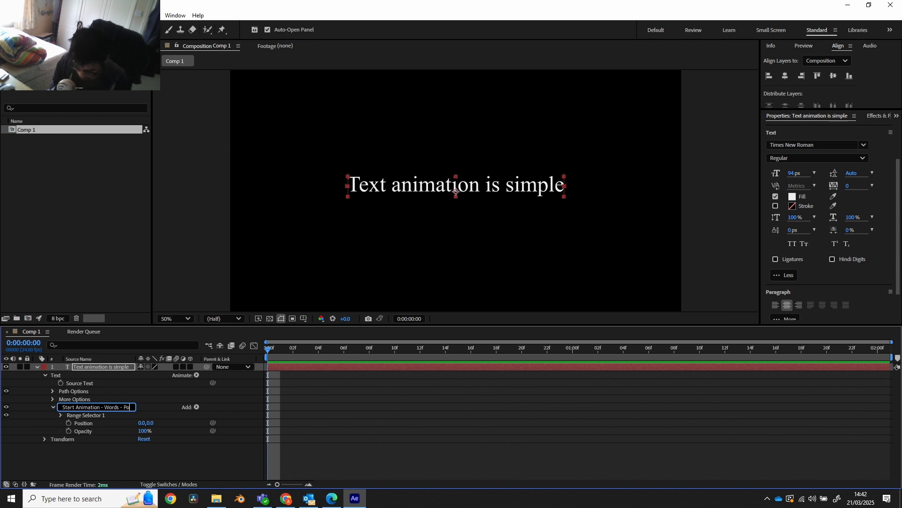
type("Words - Position opacity")
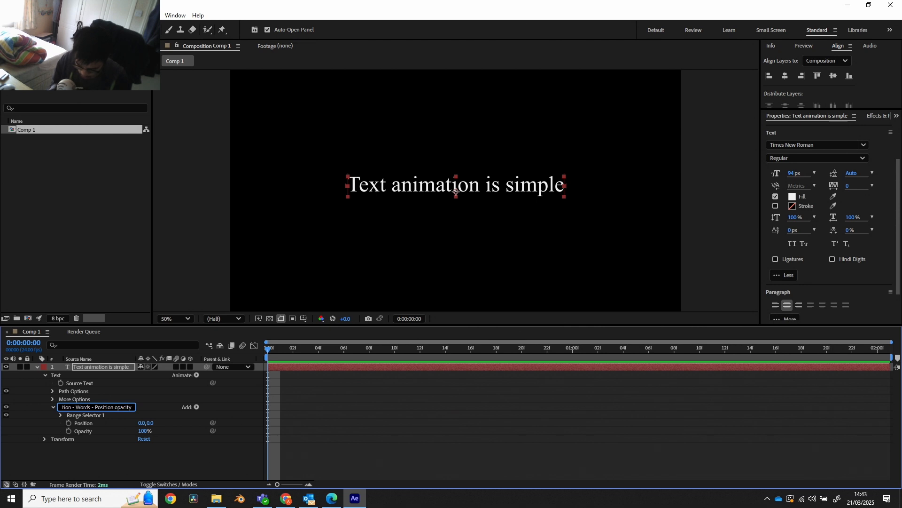
key("Return")
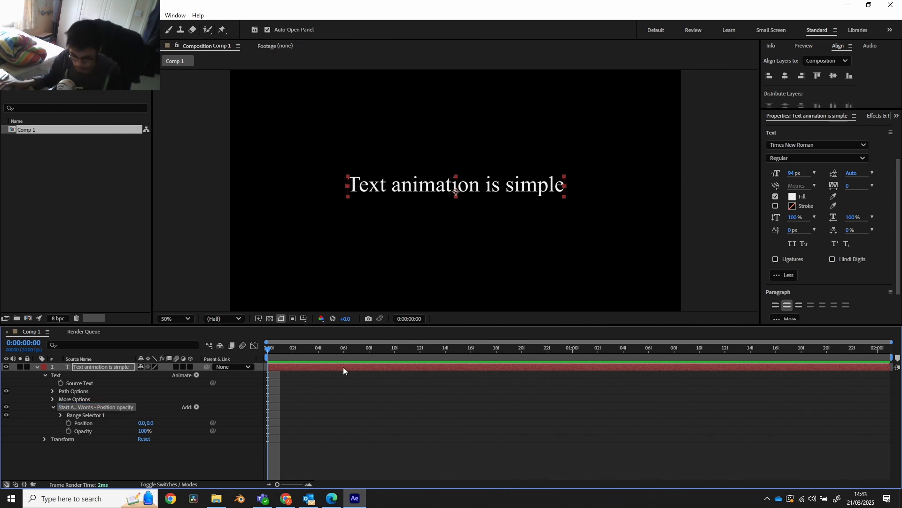
Step: Set the animator's horizontal Position offset to 50
left_click(143, 423)
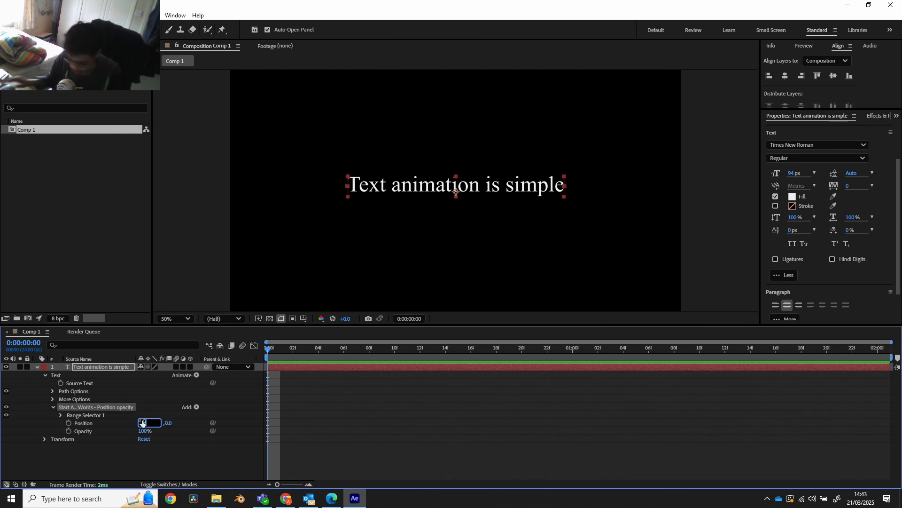
type("59")
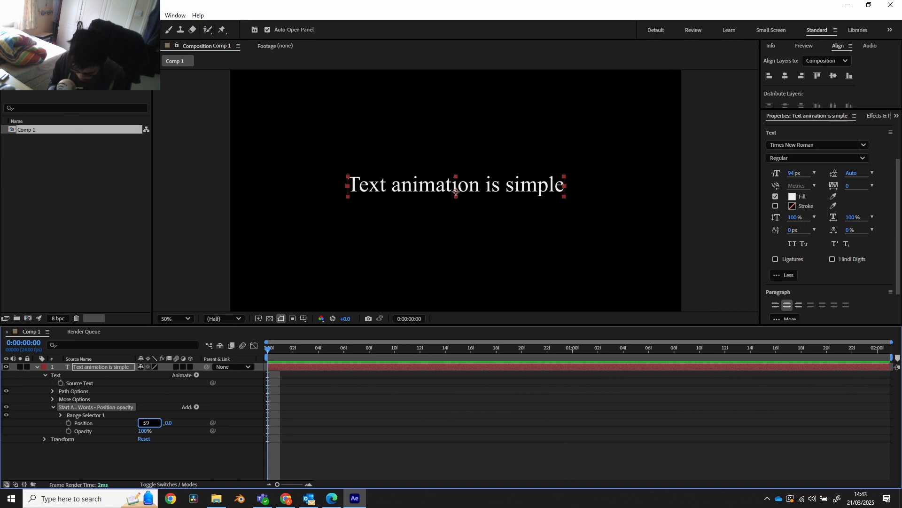
key("Return")
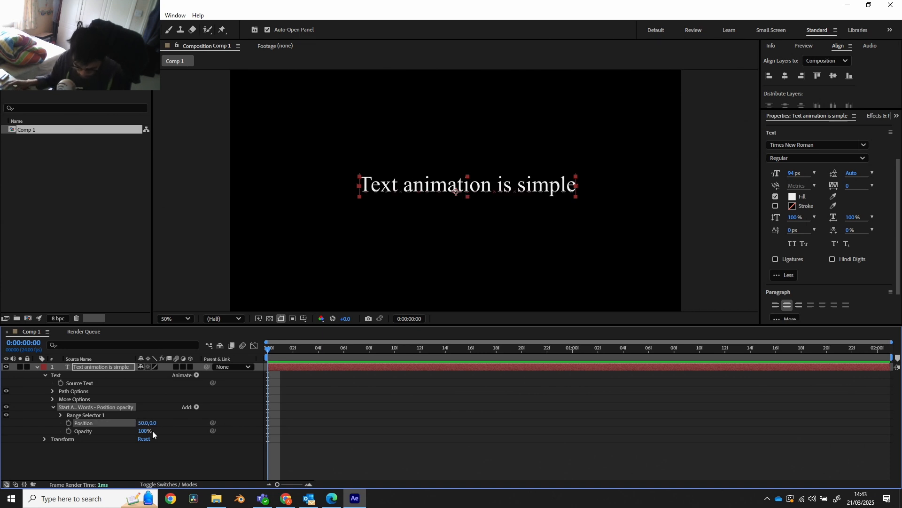
Step: Set the text animator's Opacity to 0%
left_click(144, 430)
type("0")
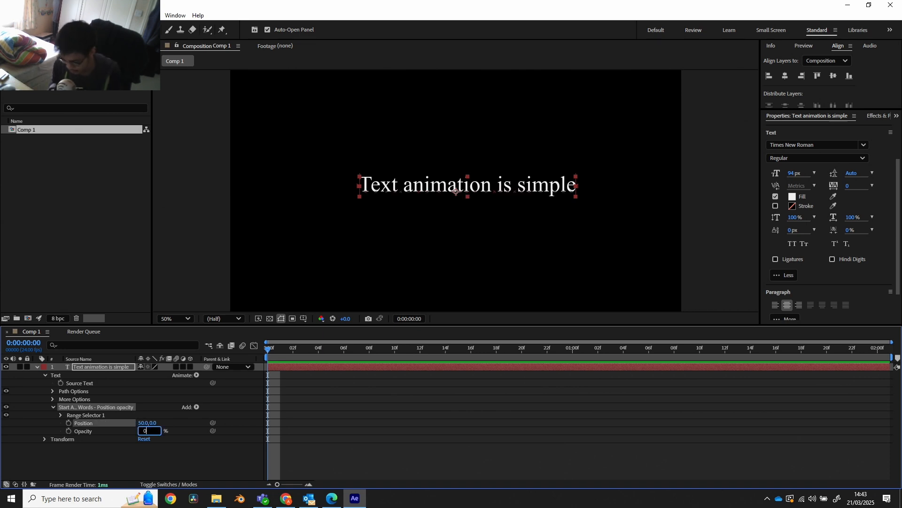
key("Return")
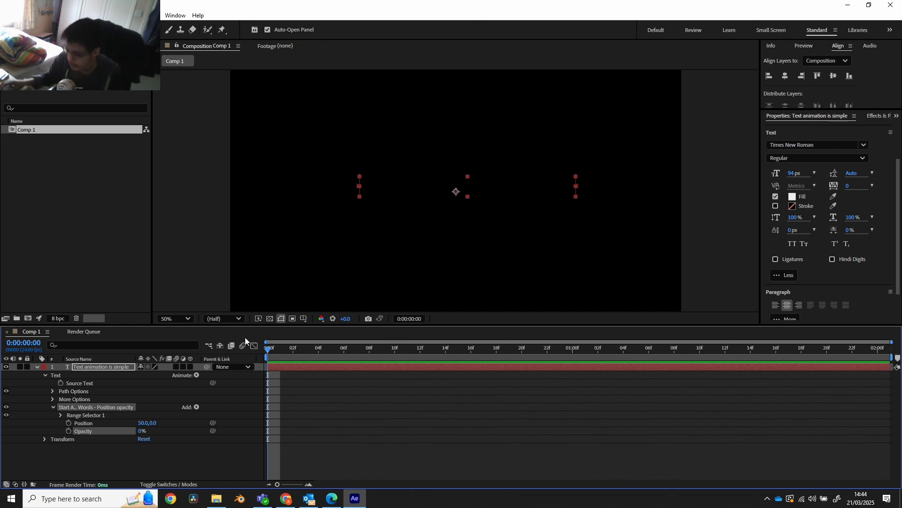
Step: Keyframe the Range Selector's Offset at 0% at the composition start and 100% at one second
left_click(60, 415)
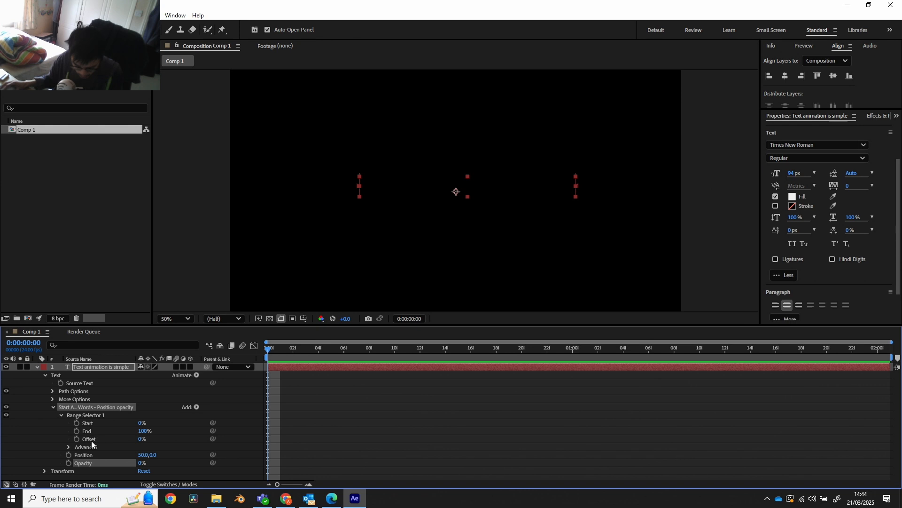
left_click(76, 439)
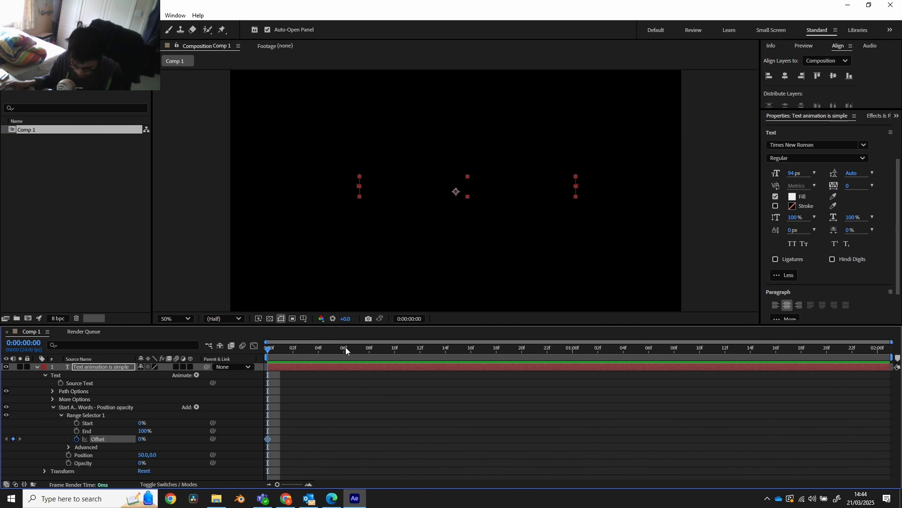
left_click(573, 350)
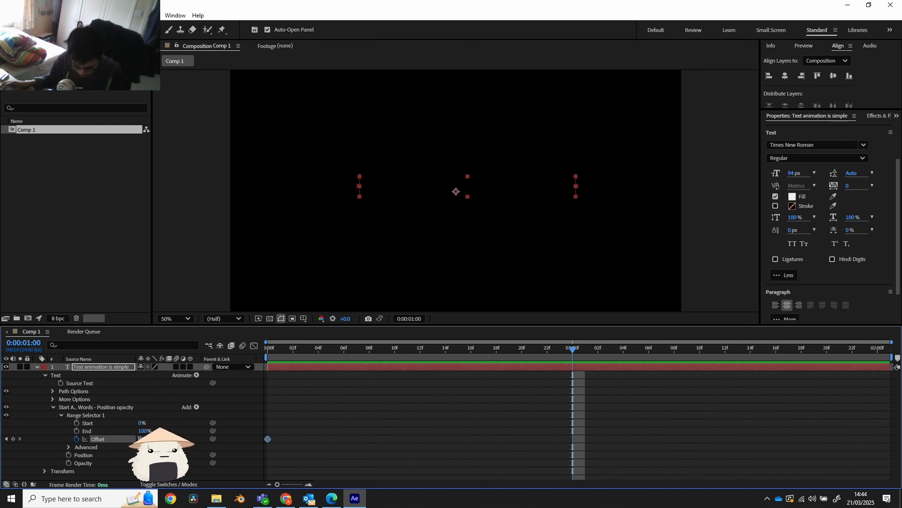
left_click(139, 438)
type("100")
key("Return")
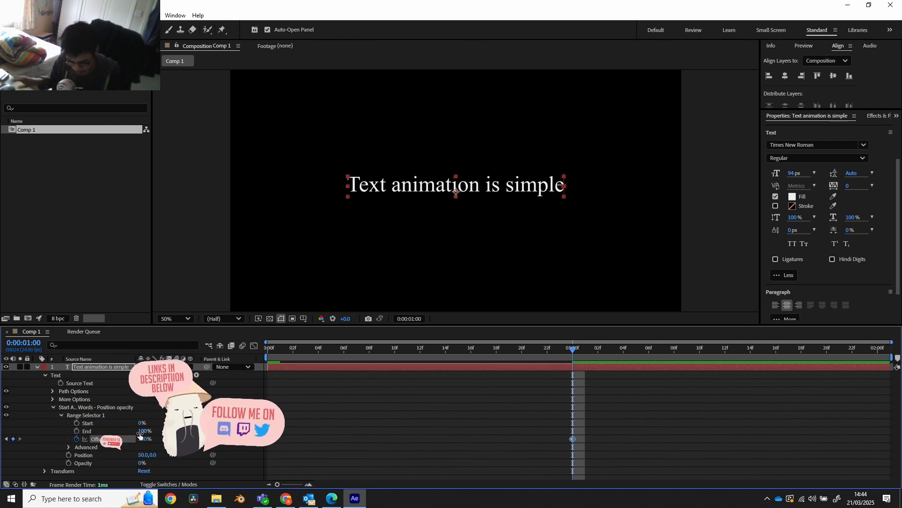
Step: Preview the Offset animation from the start and scrub through it to frame 20
left_click(268, 352)
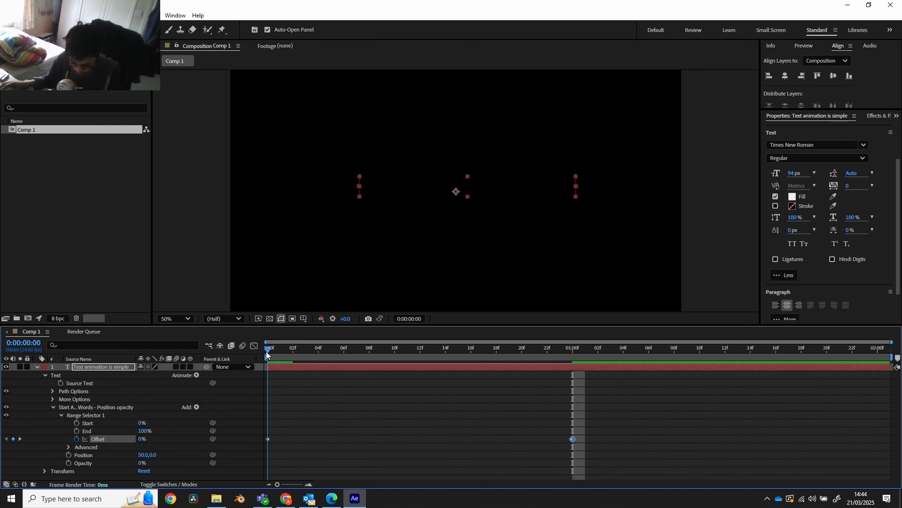
key("space")
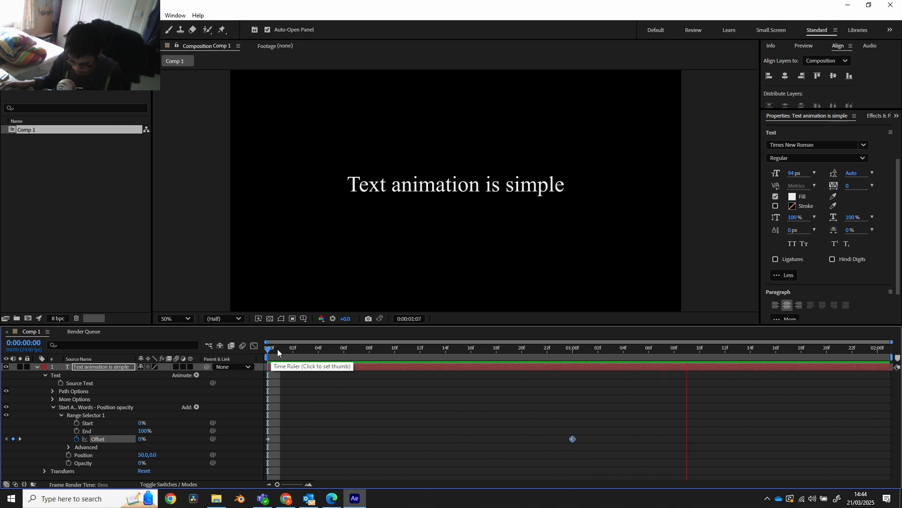
left_click_drag(276, 356, 521, 347)
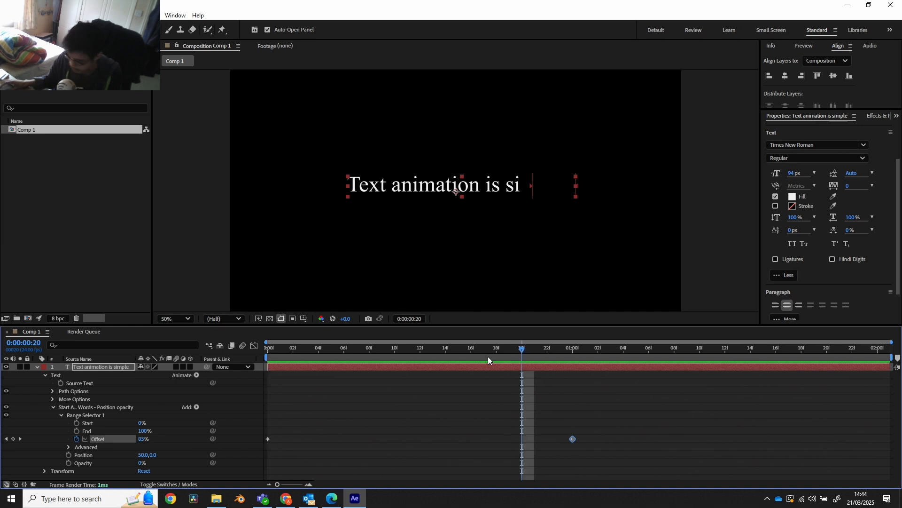
Step: Set the Range Selector's advanced Based On option to Words
left_click(79, 445)
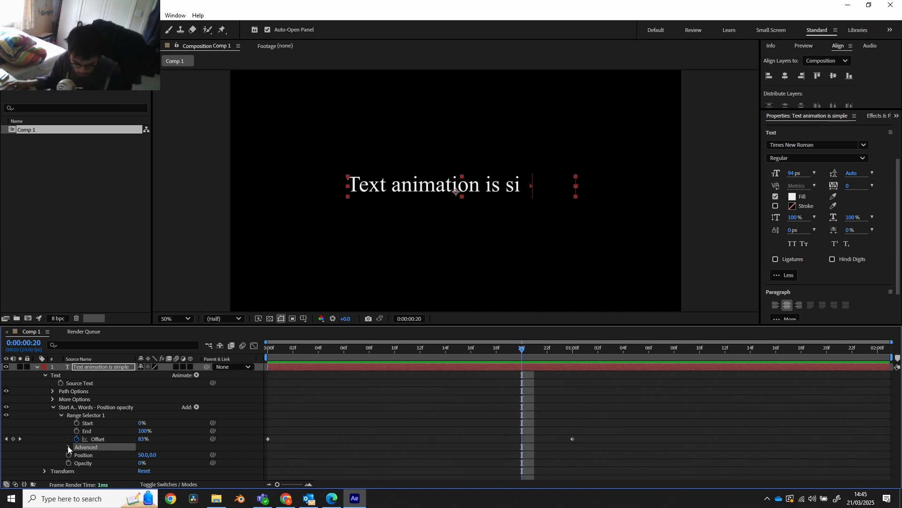
left_click(68, 447)
scroll(111, 435, "down", 3)
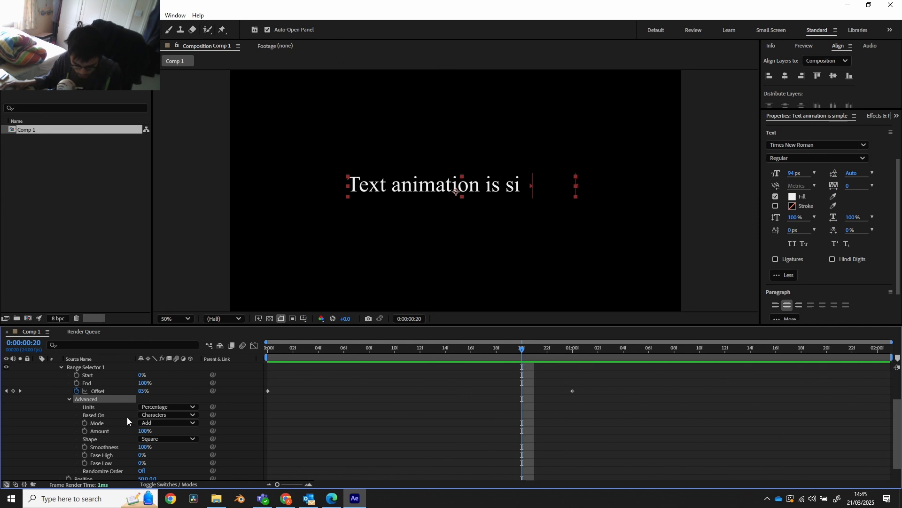
left_click(167, 414)
left_click(174, 443)
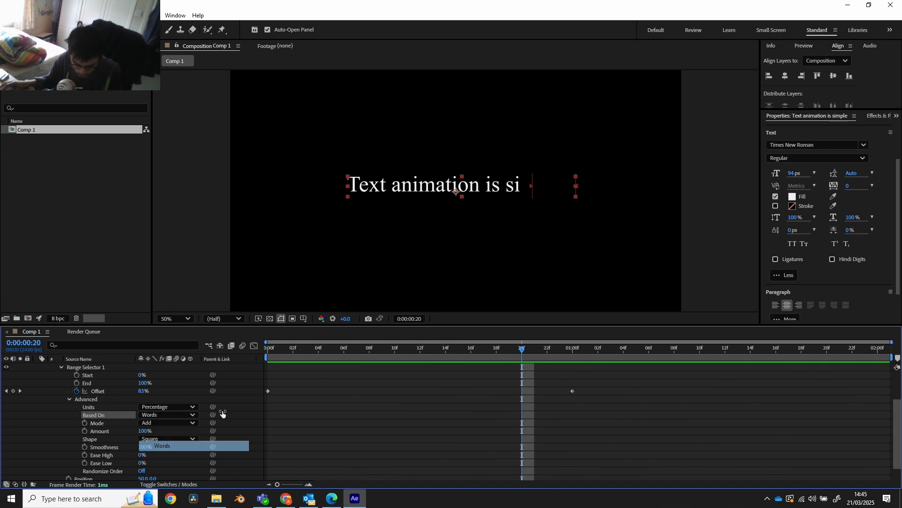
Step: Play the composition from the first frame several times to check the word-by-word reveal
left_click(265, 348)
key("space")
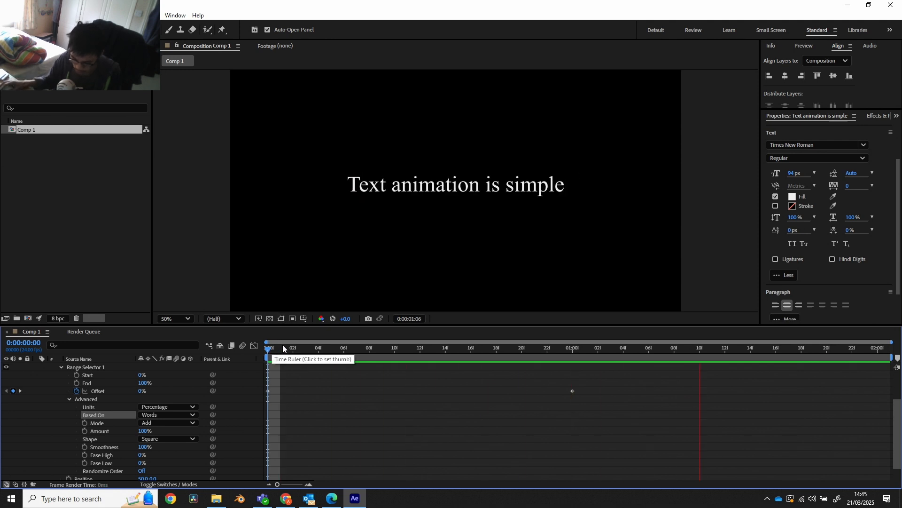
key("space")
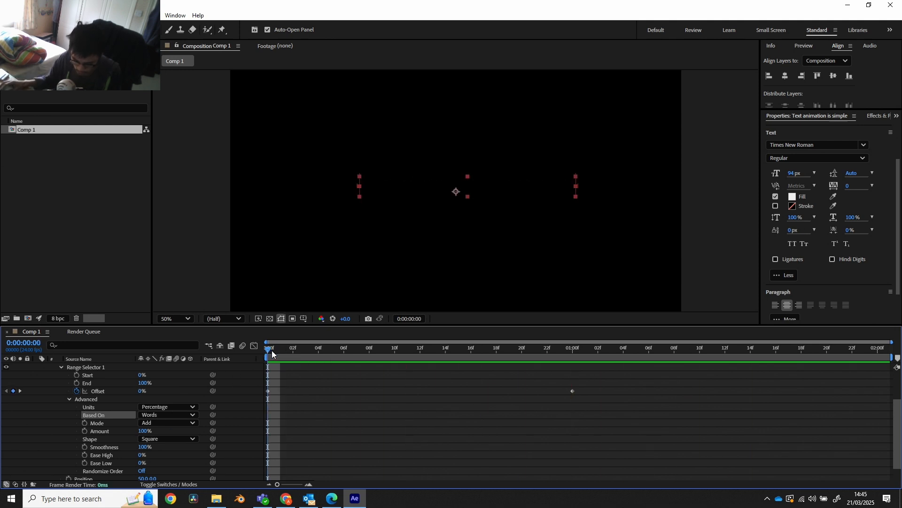
key("space")
key("space")
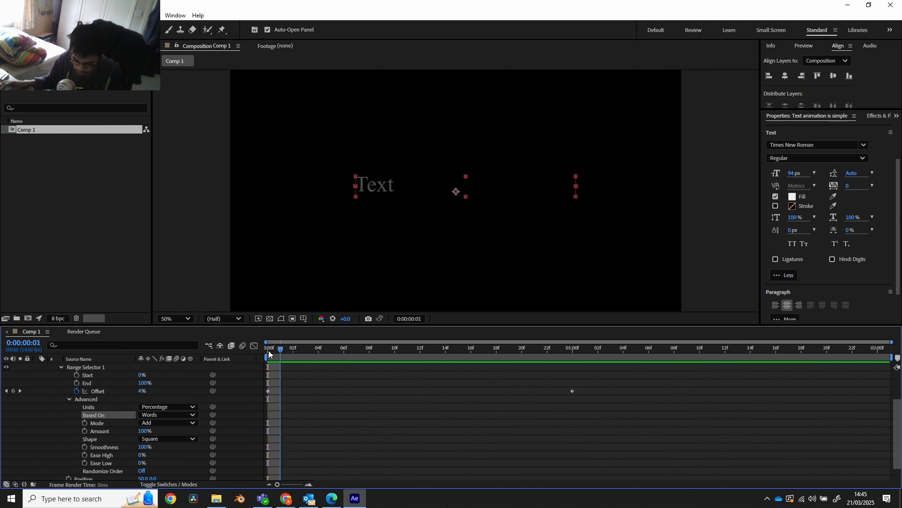
left_click(269, 351)
key("space")
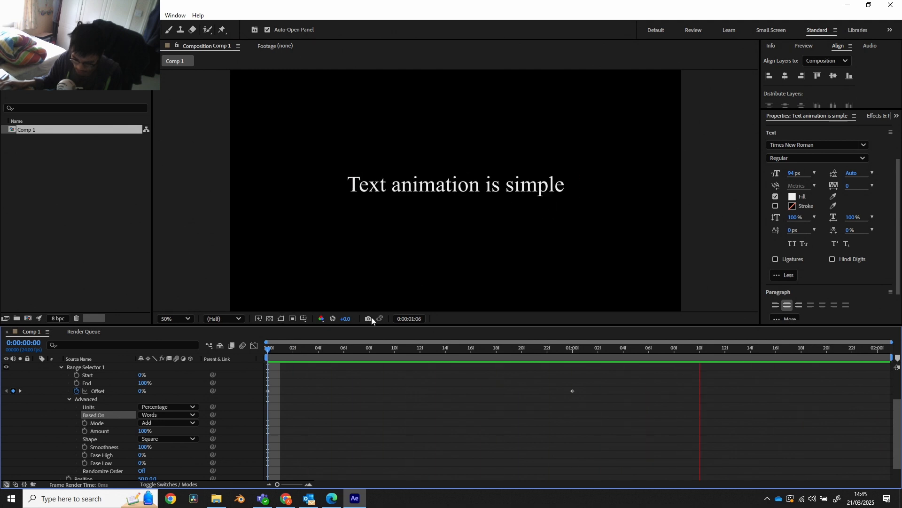
key("space")
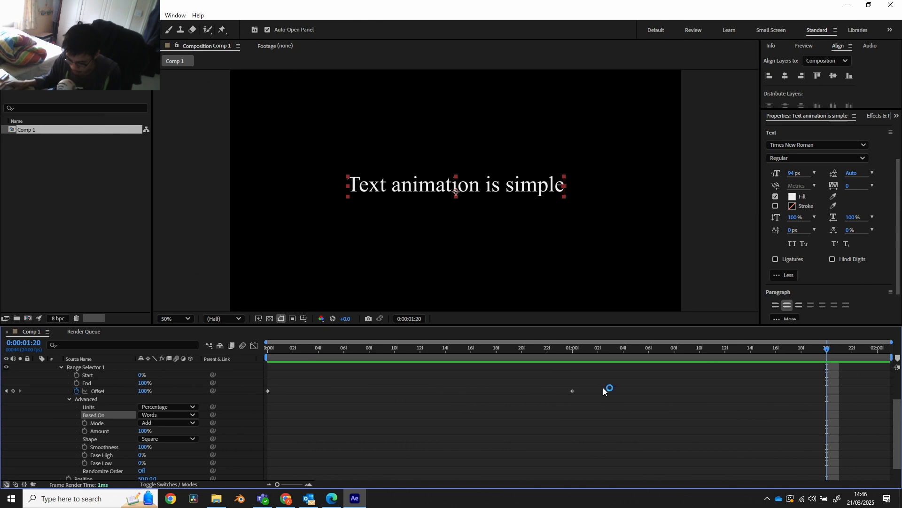
Step: Apply Easy Ease to both Offset keyframes and display their speed curve in the Graph Editor
left_click_drag(604, 388, 266, 408)
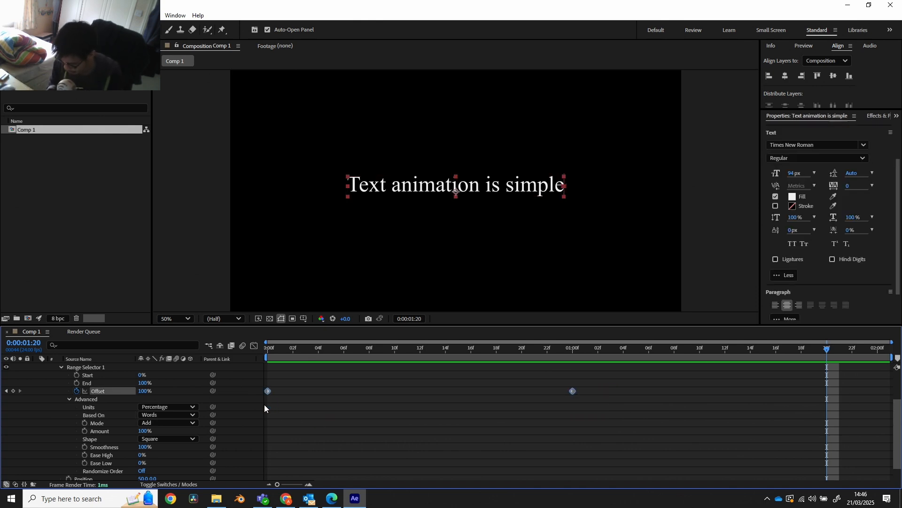
key("F9")
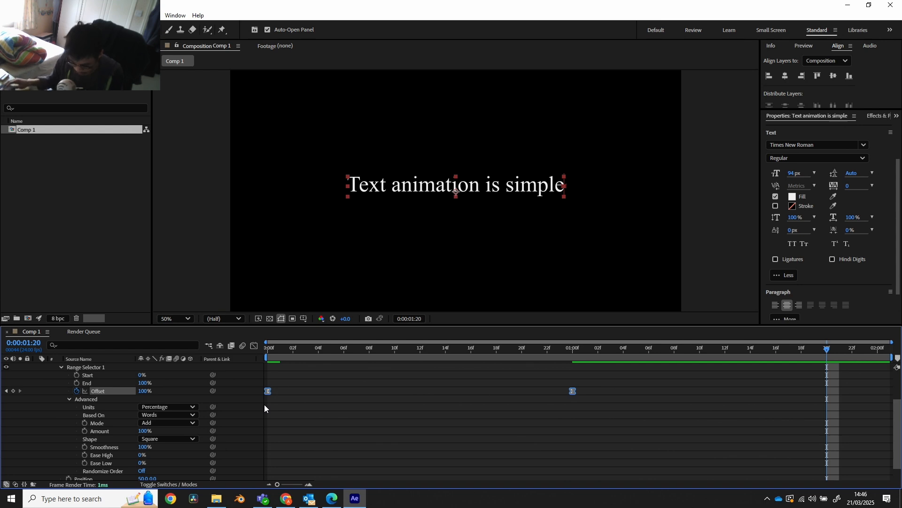
left_click(254, 346)
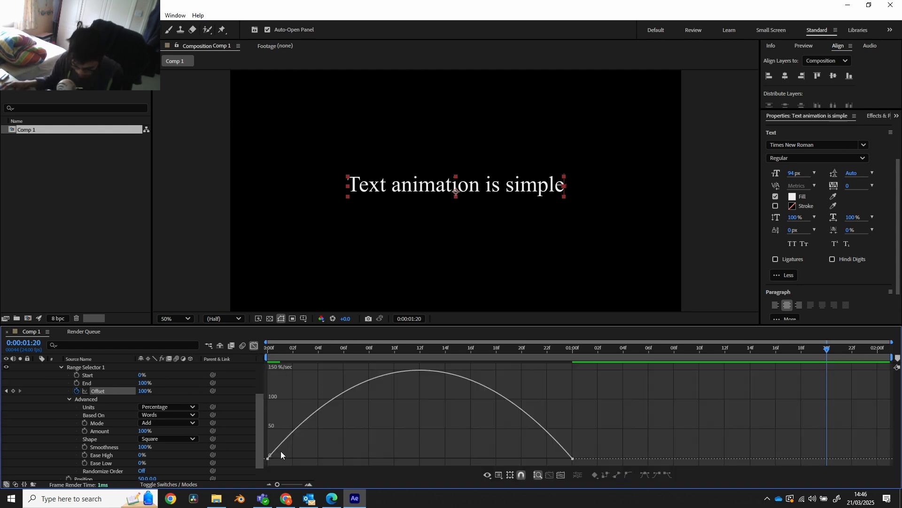
Step: Extend the influence handles of both Offset keyframes to frame 12, shaping a sharp speed peak midway
left_click_drag(599, 445, 469, 402)
left_click(335, 455)
left_click(268, 459)
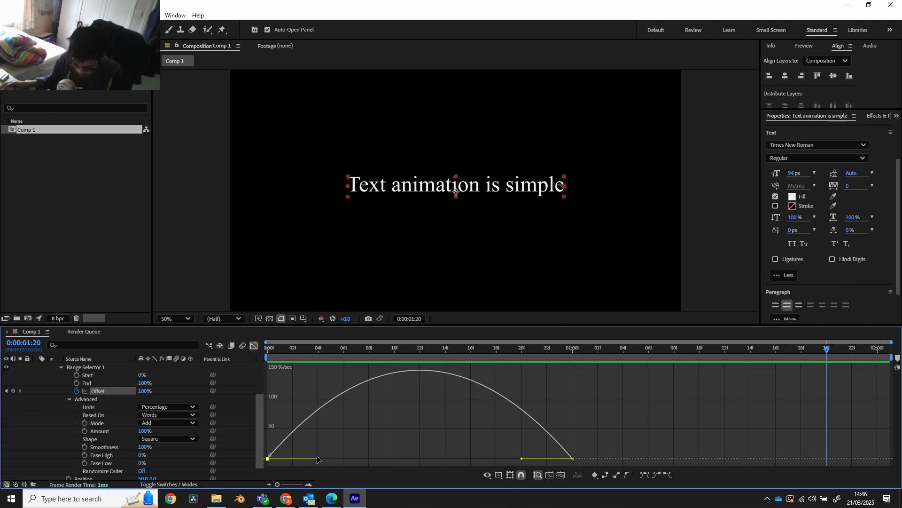
left_click_drag(317, 459, 427, 460)
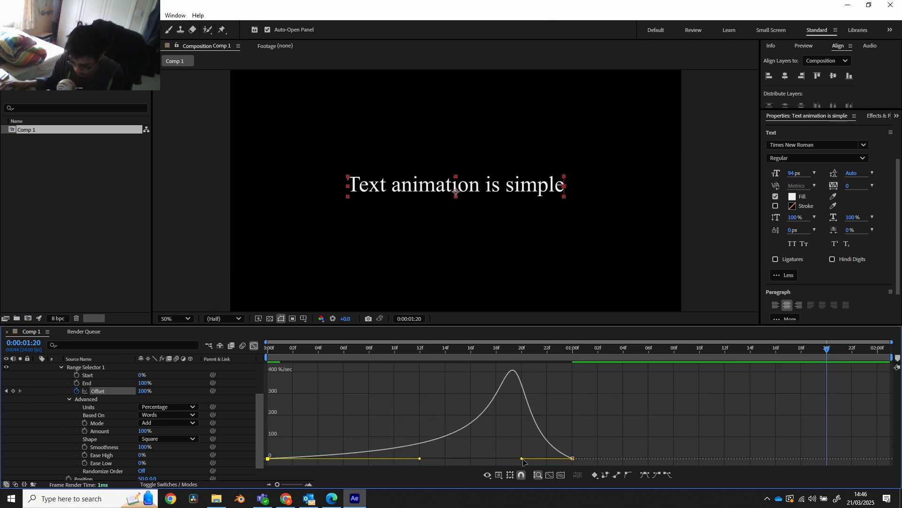
left_click_drag(522, 459, 412, 459)
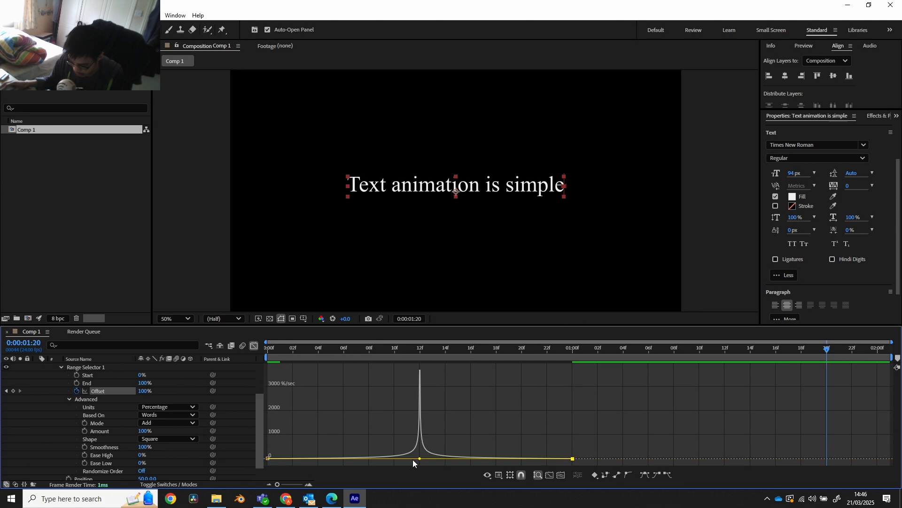
Step: Preview the sharply peaked easing from the start and undo both handle adjustments
left_click(276, 354)
key("space")
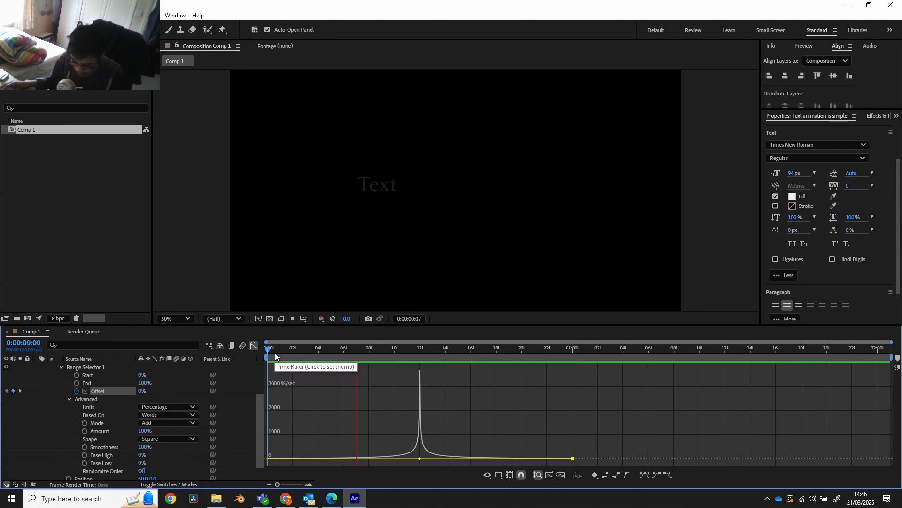
key("space")
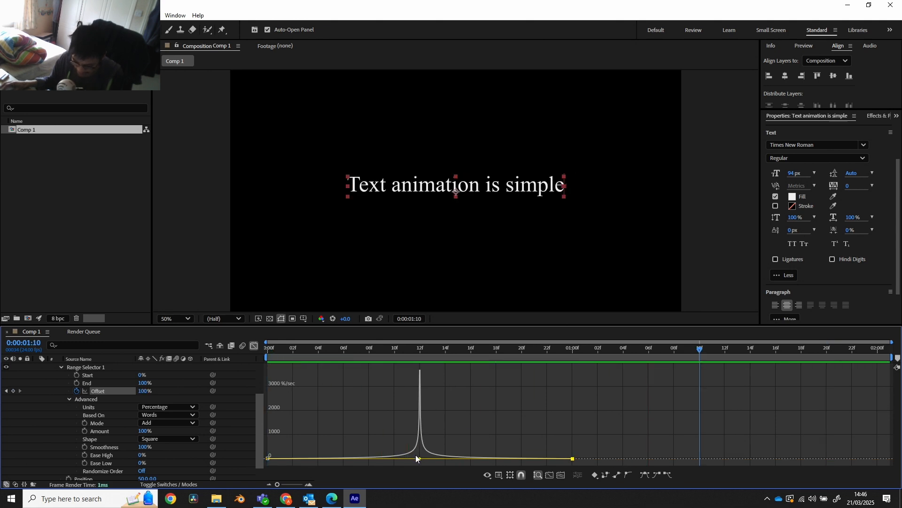
key("ctrl+z")
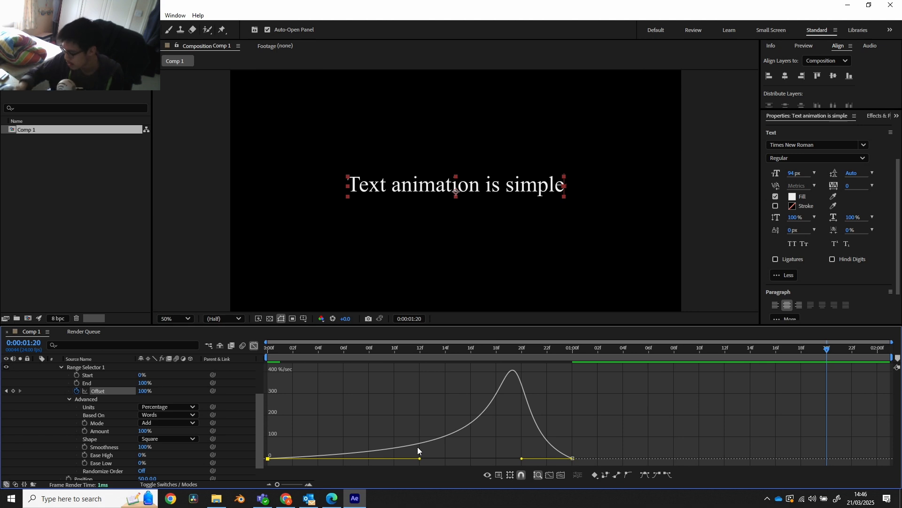
key("ctrl+z")
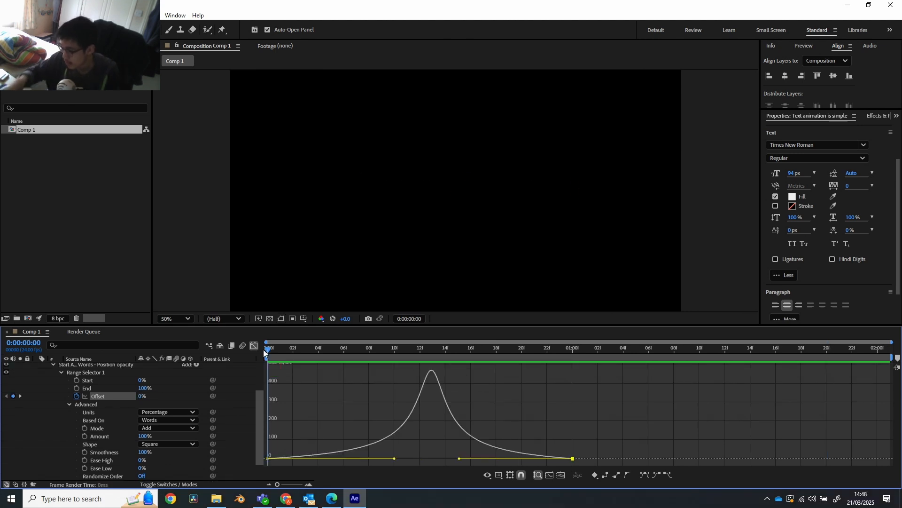
Step: Preview the word animation with the softer speed curve from the start
key("space")
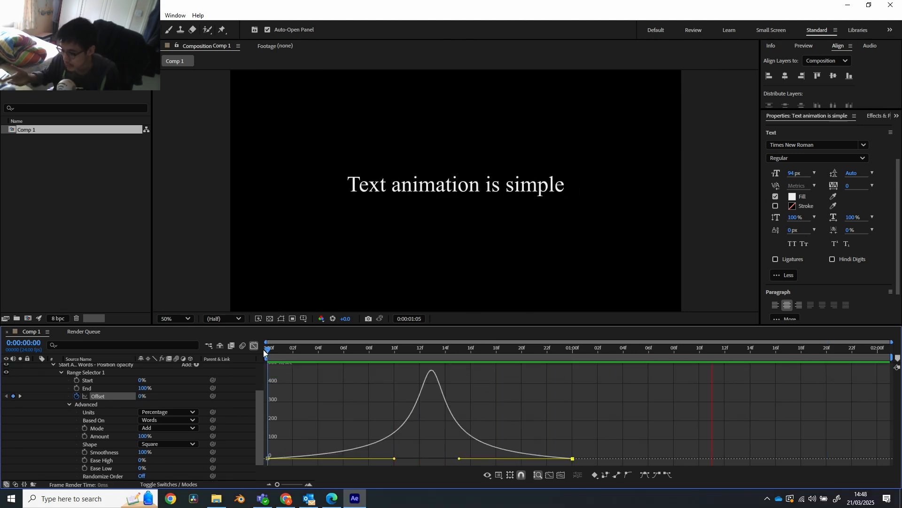
key("space")
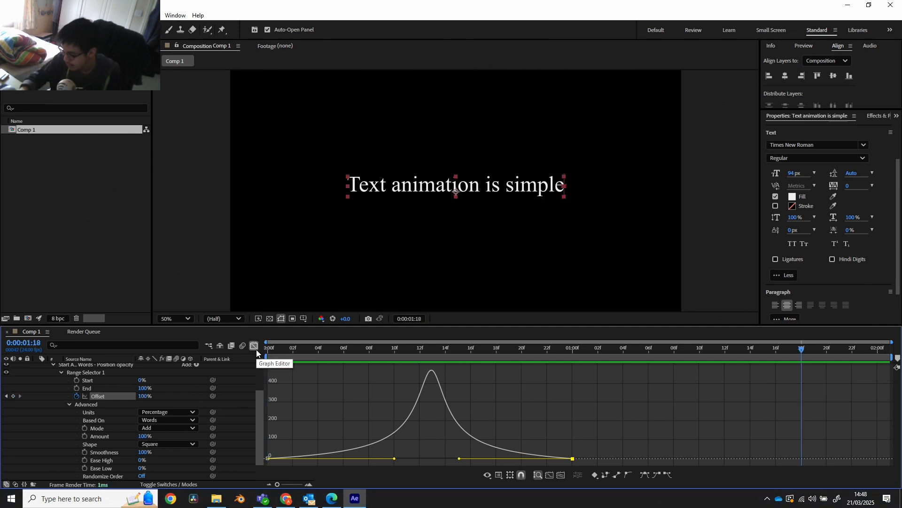
Step: Leave the Graph Editor and duplicate the collapsed start animator with Position and Opacity on the text layer
scroll(113, 417, "up", 2)
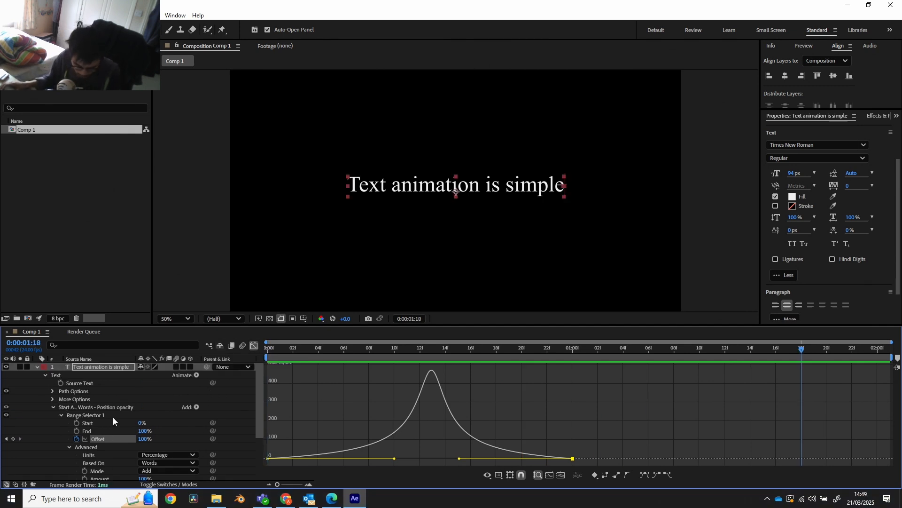
left_click(53, 408)
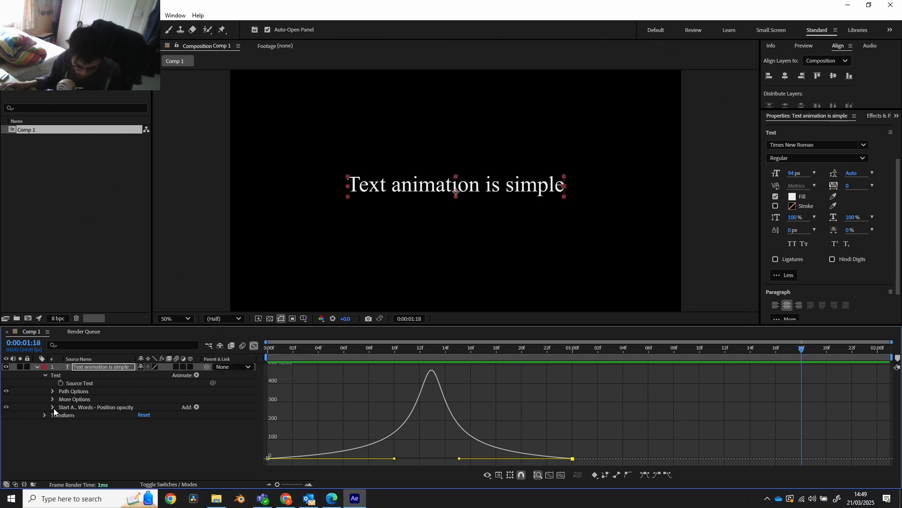
left_click(252, 345)
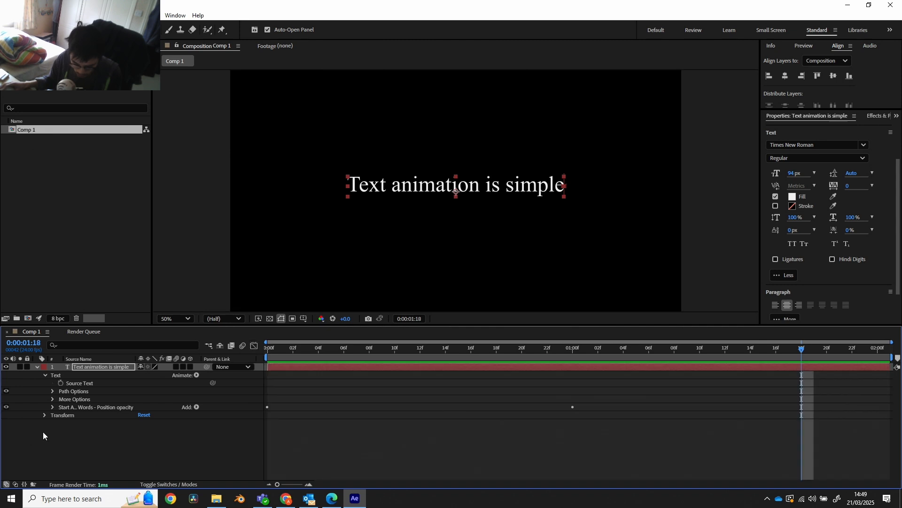
left_click(76, 408)
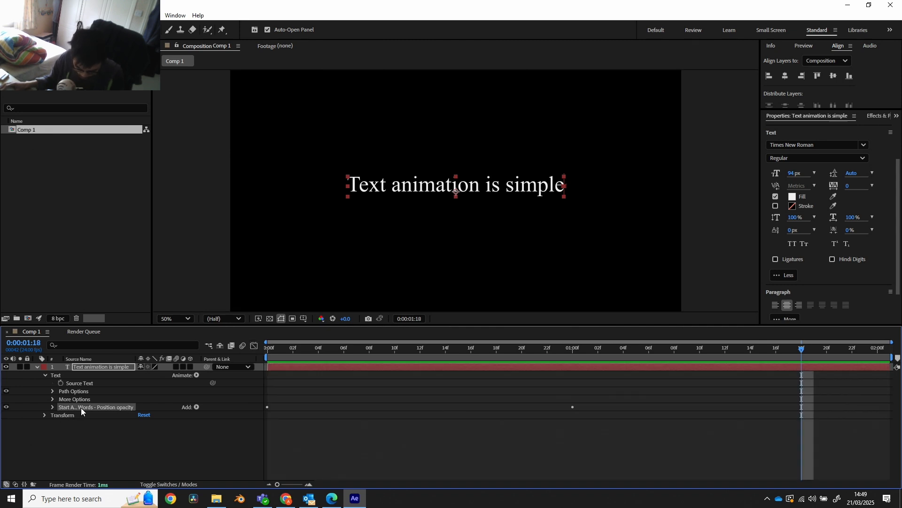
key("ctrl+d")
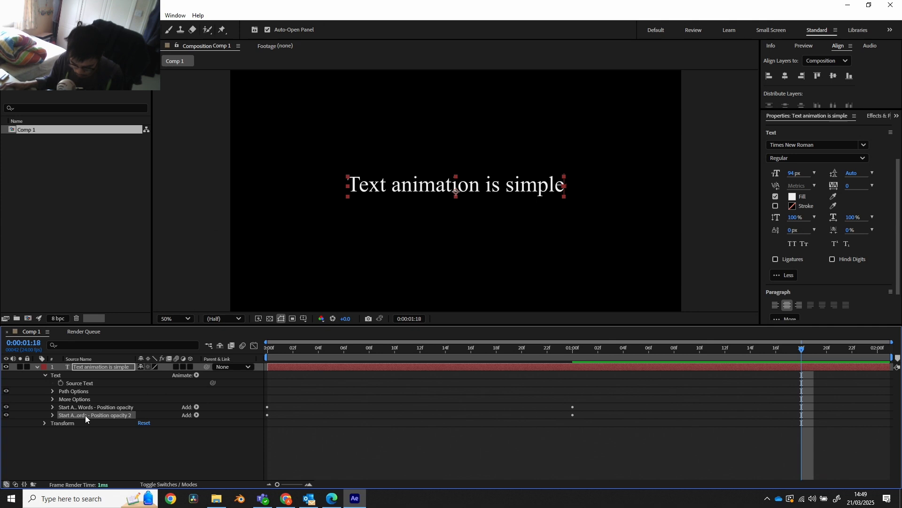
Step: Rename the duplicated animator to "End Animation - Words - opacity"
key("Return")
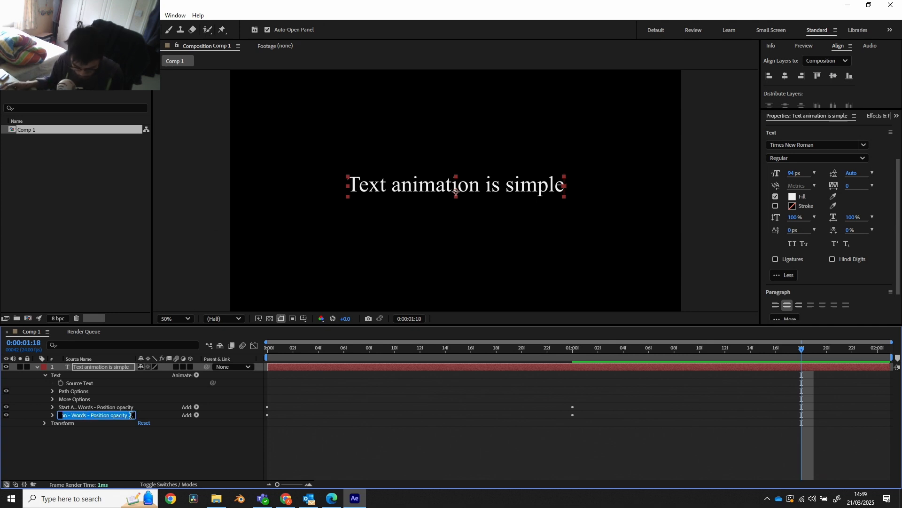
double_click(109, 416)
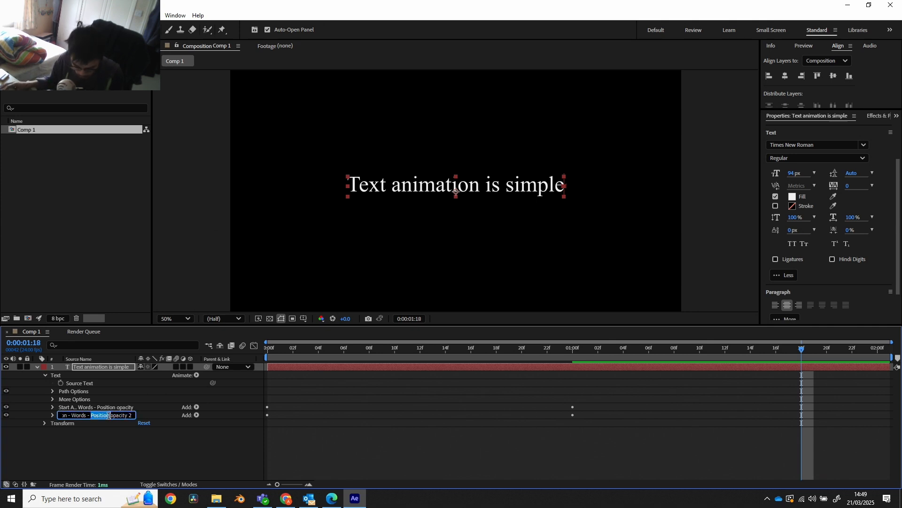
key("BackSpace")
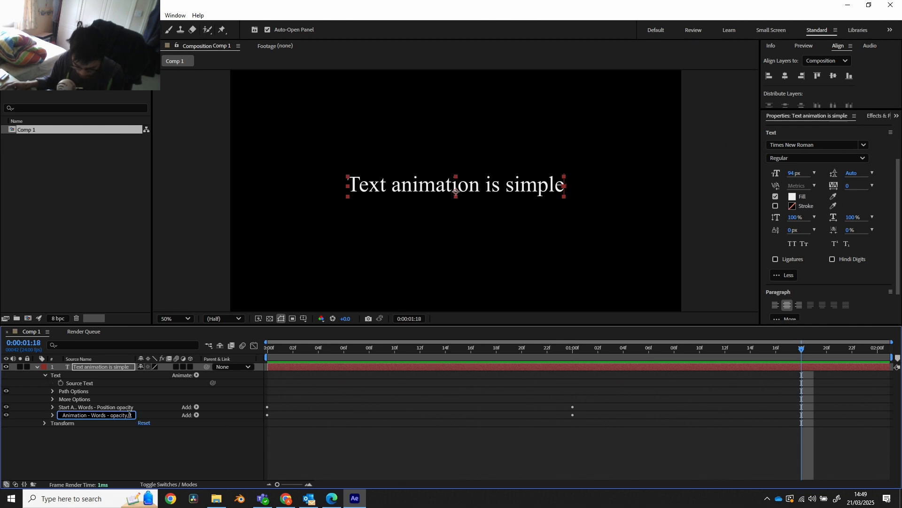
left_click(131, 415)
key("BackSpace")
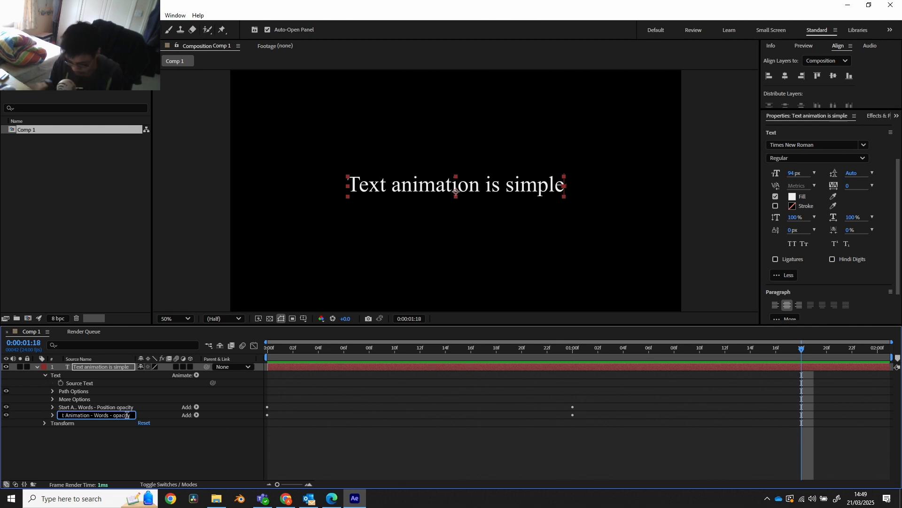
left_click_drag(80, 415, 50, 412)
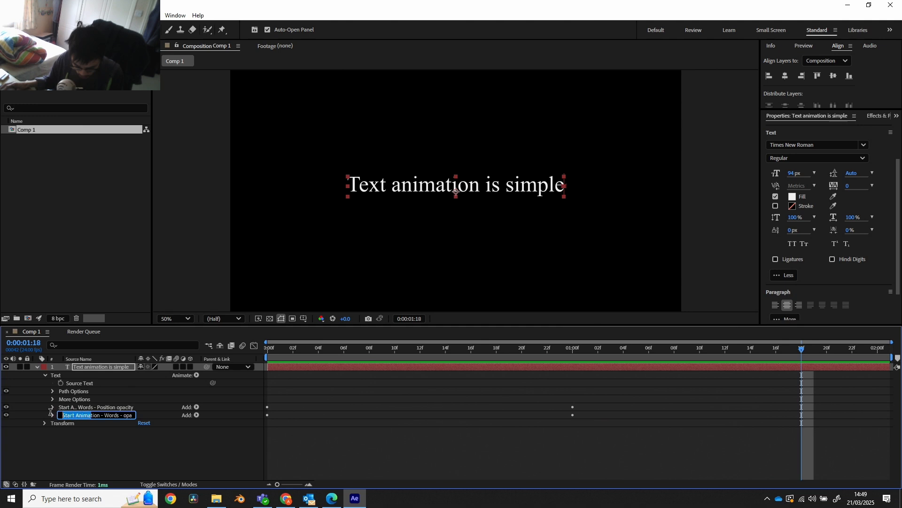
left_click(74, 414)
double_click(72, 414)
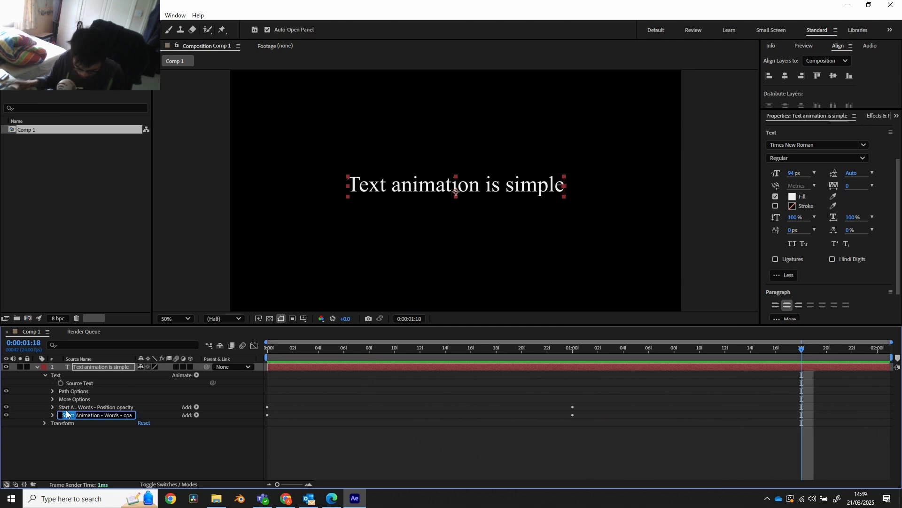
type("End")
key("Return")
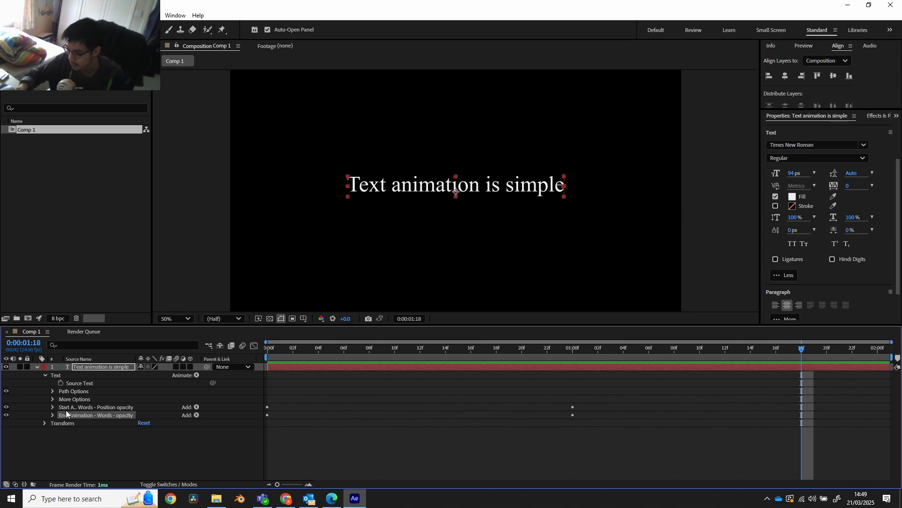
Step: Delete the Position property from the end animator and remove all keyframes from its range selector's Offset
left_click(52, 415)
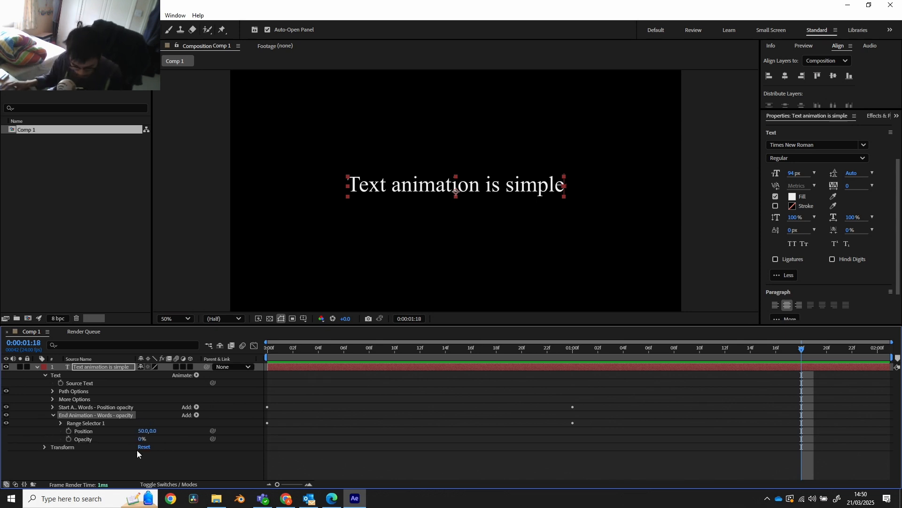
left_click(92, 433)
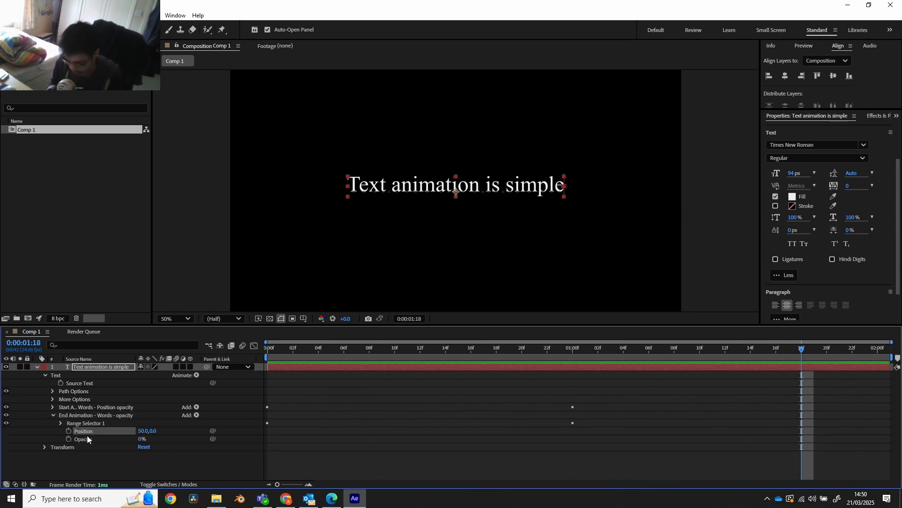
key("Delete")
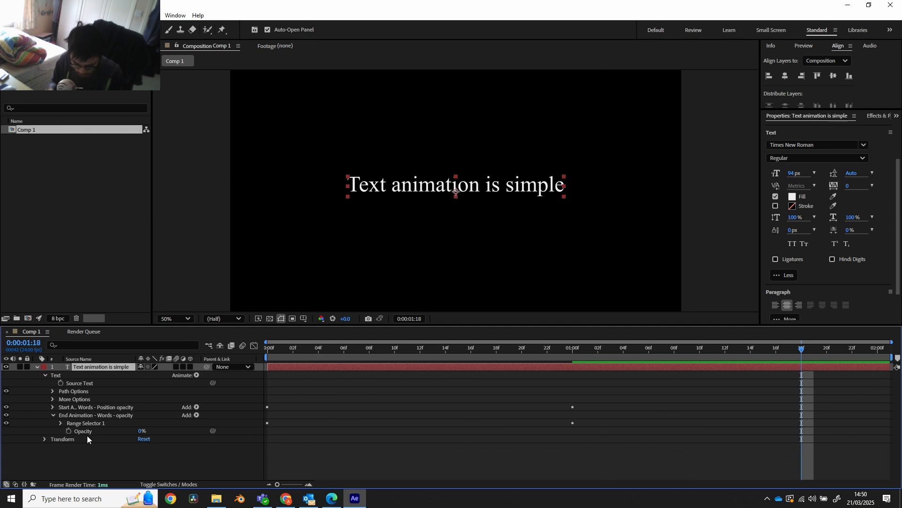
left_click(60, 423)
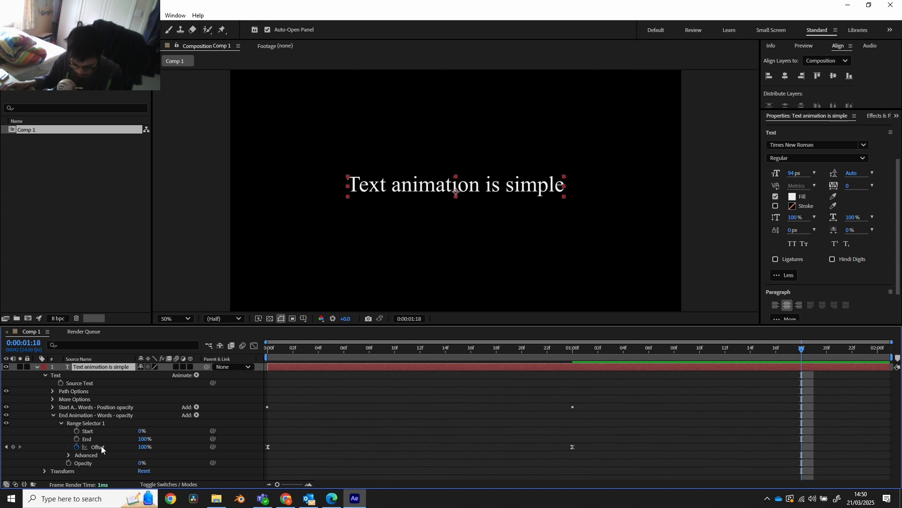
left_click(76, 446)
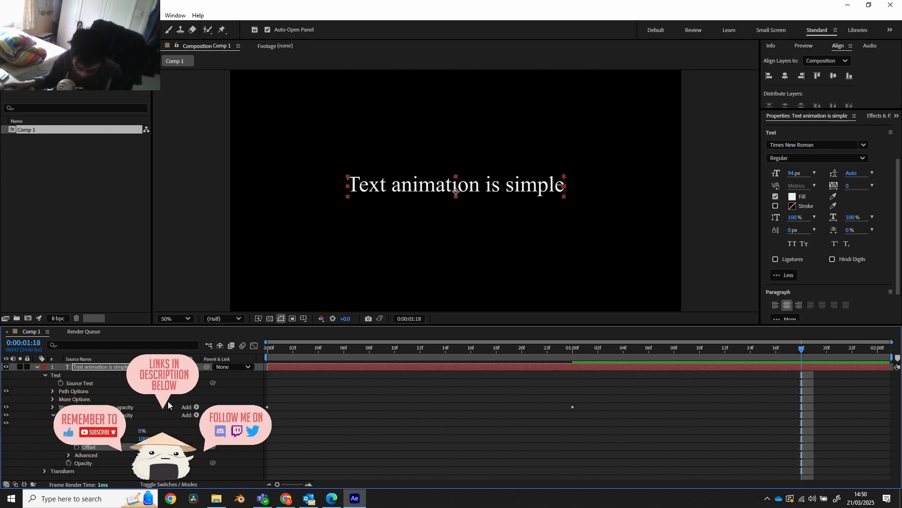
Step: Set the composition duration to 0:00:05:01 and extend the text layer to the composition's end
right_click(168, 281)
left_click(225, 299)
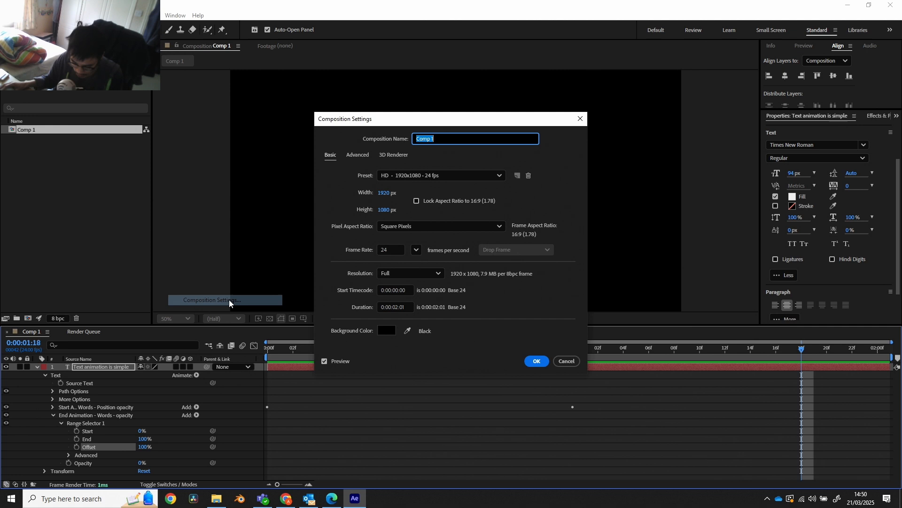
left_click(398, 308)
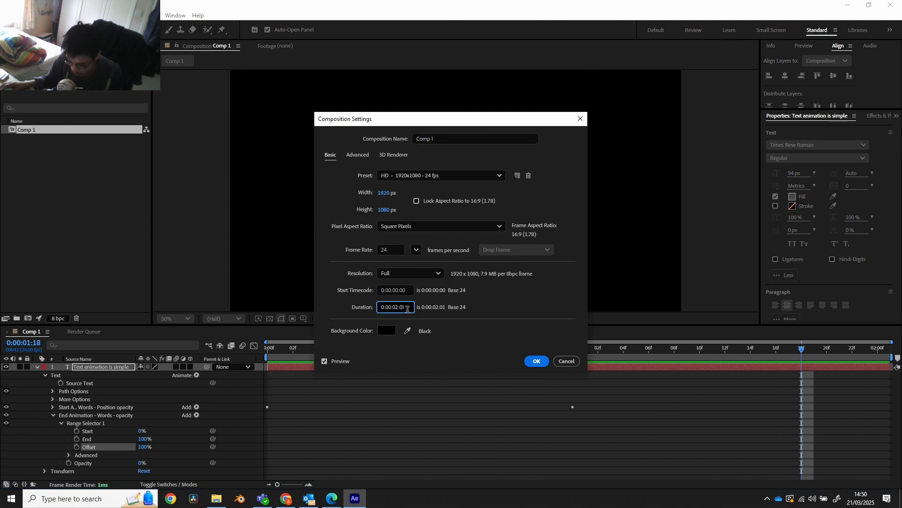
key("BackSpace")
type("5")
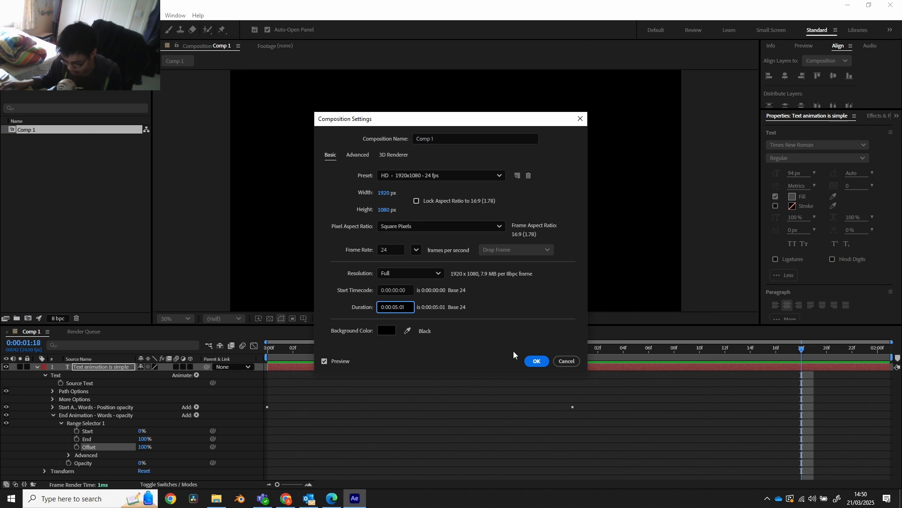
left_click(537, 362)
left_click_drag(298, 484, 279, 486)
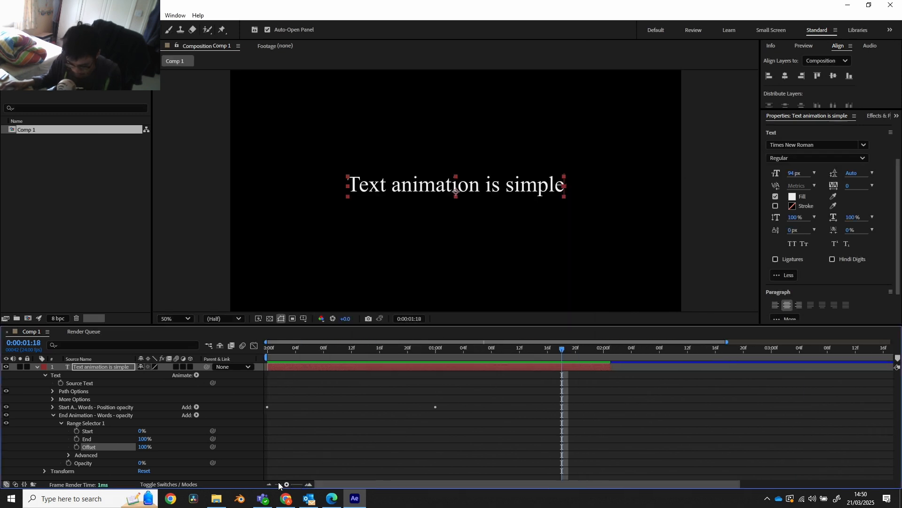
left_click_drag(519, 367, 895, 367)
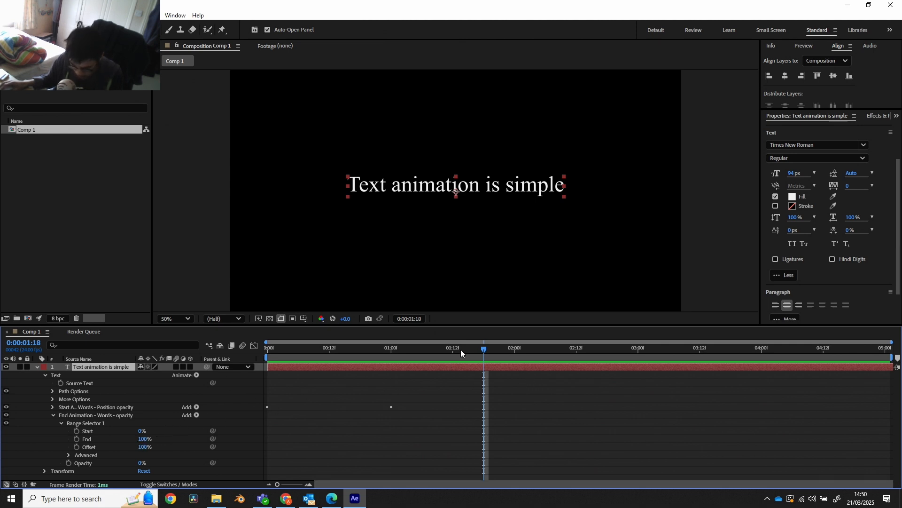
Step: At the 2-second mark, set the end animator's range selector Offset to 0% and Start to 100%
left_click_drag(461, 349, 515, 349)
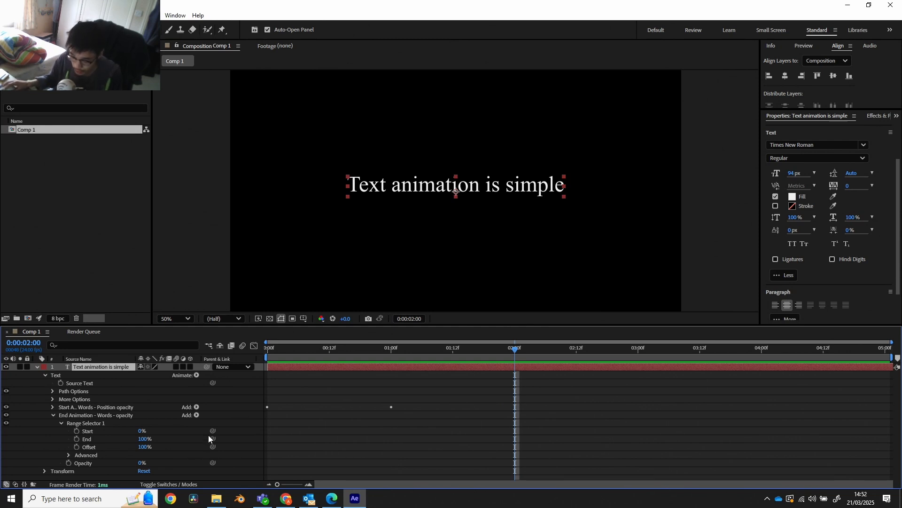
left_click(144, 446)
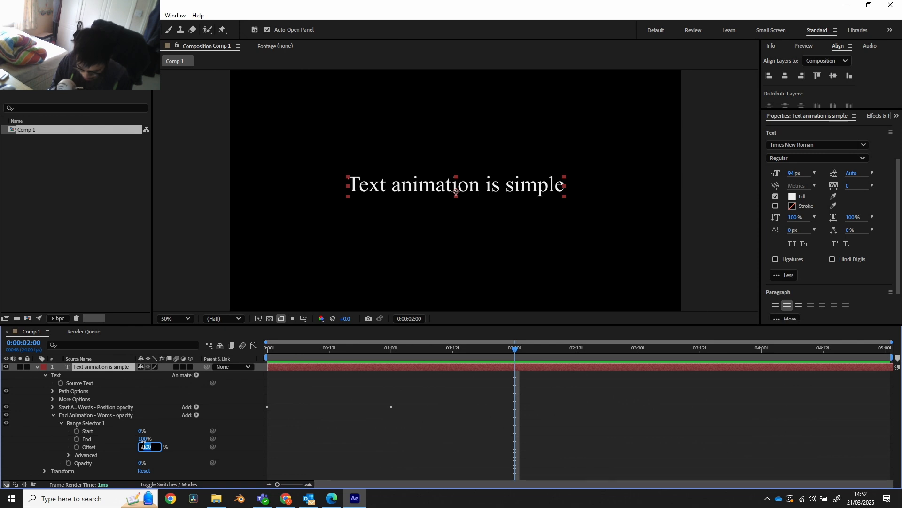
key("Return")
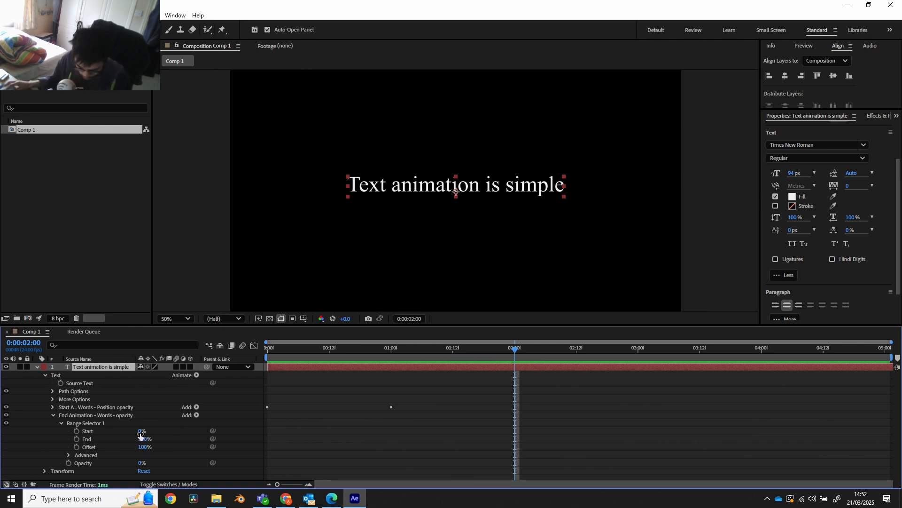
left_click(143, 446)
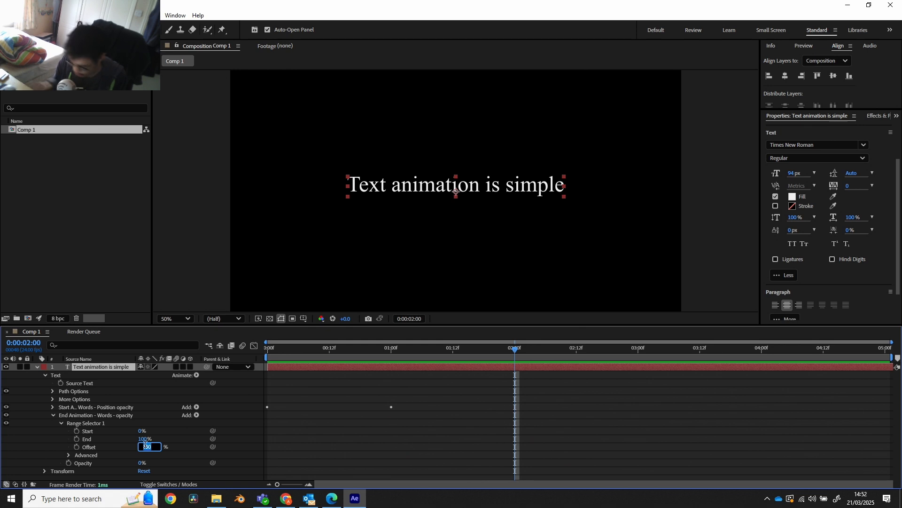
type("0")
key("Return")
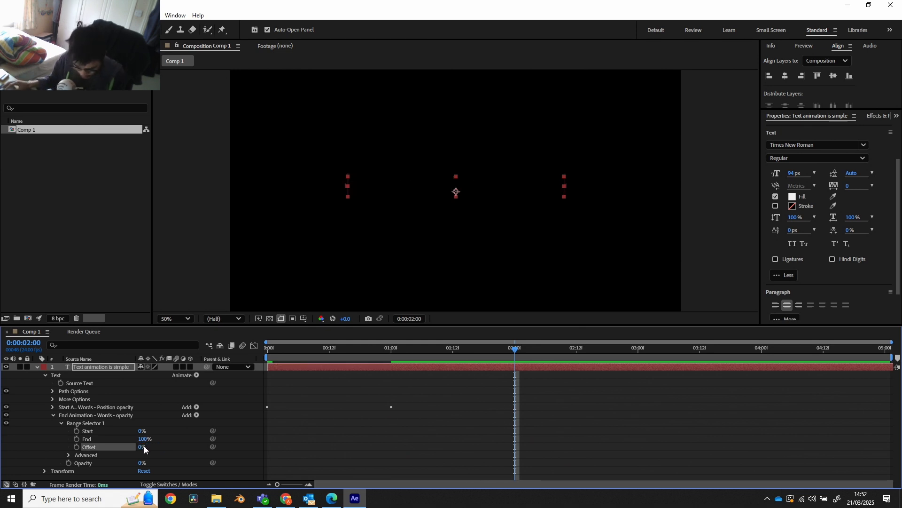
left_click(140, 432)
type("100")
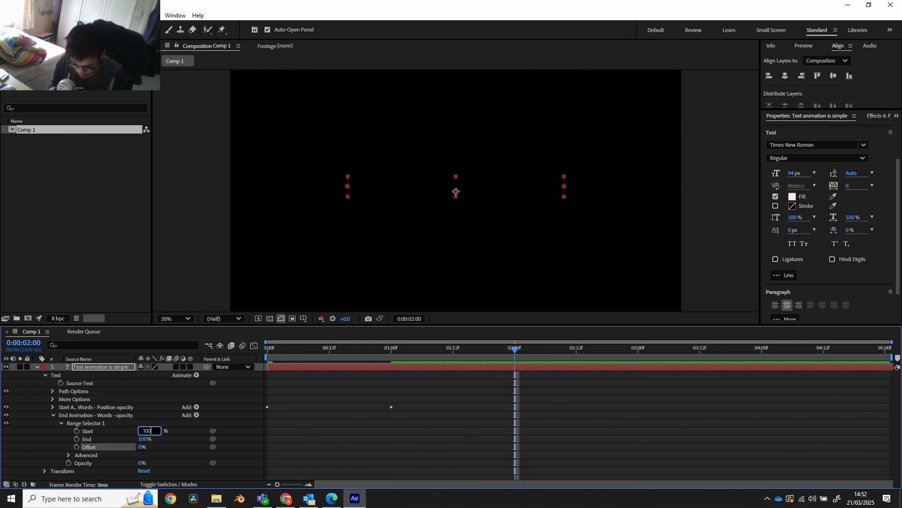
key("Return")
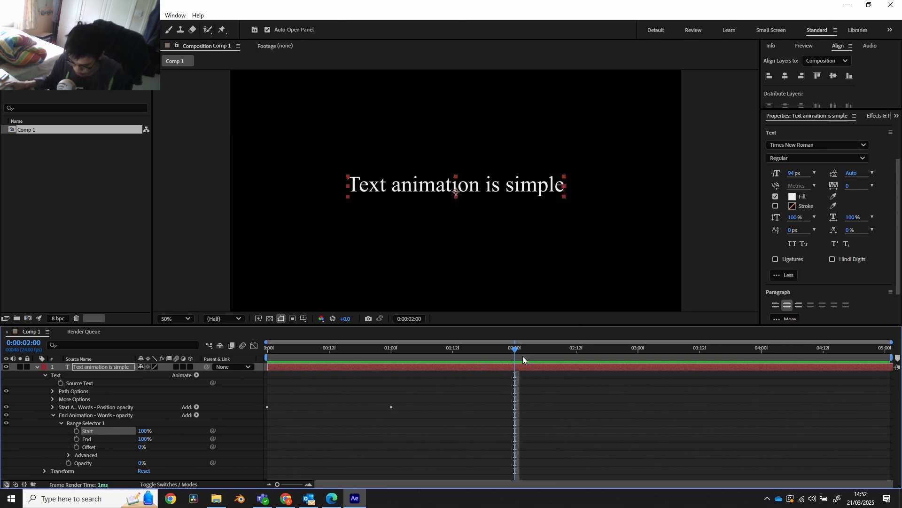
Step: Animate the end animator's range selector End with keyframes of 100% at 2 seconds and 0% at 3 seconds
left_click(76, 439)
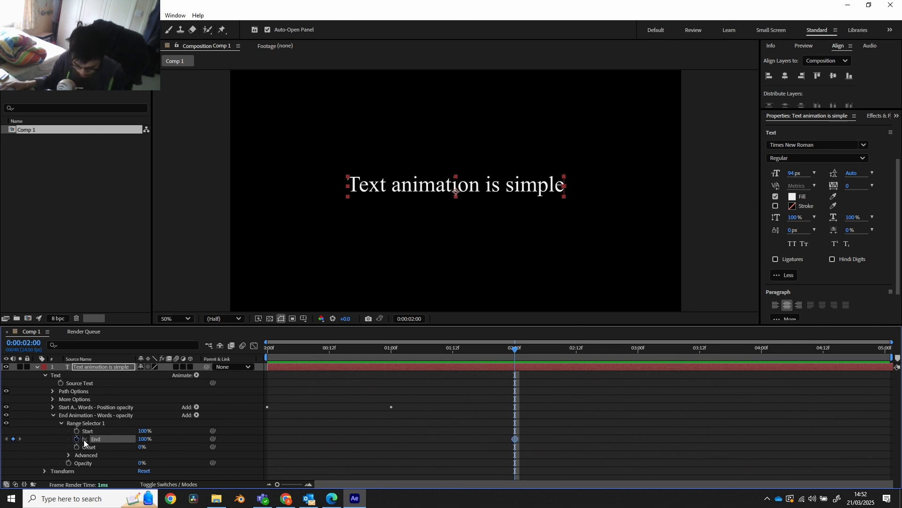
left_click_drag(518, 359, 638, 359)
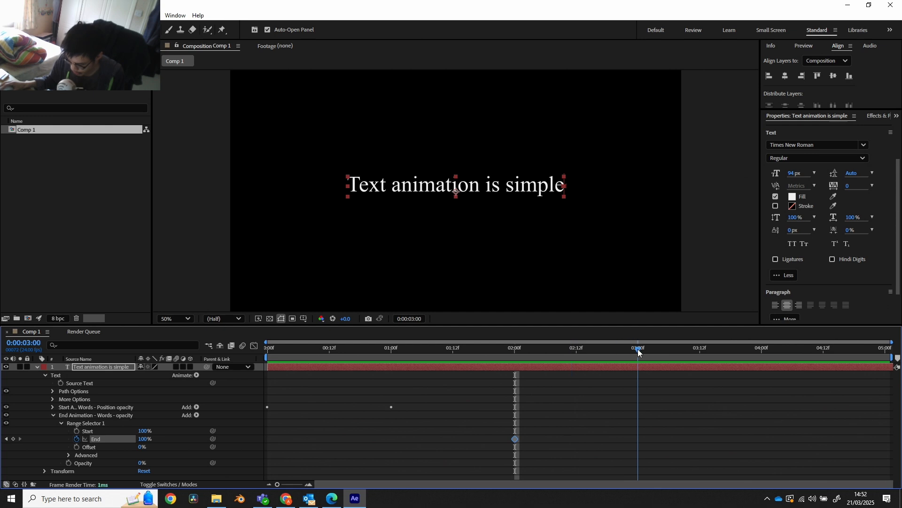
left_click(146, 438)
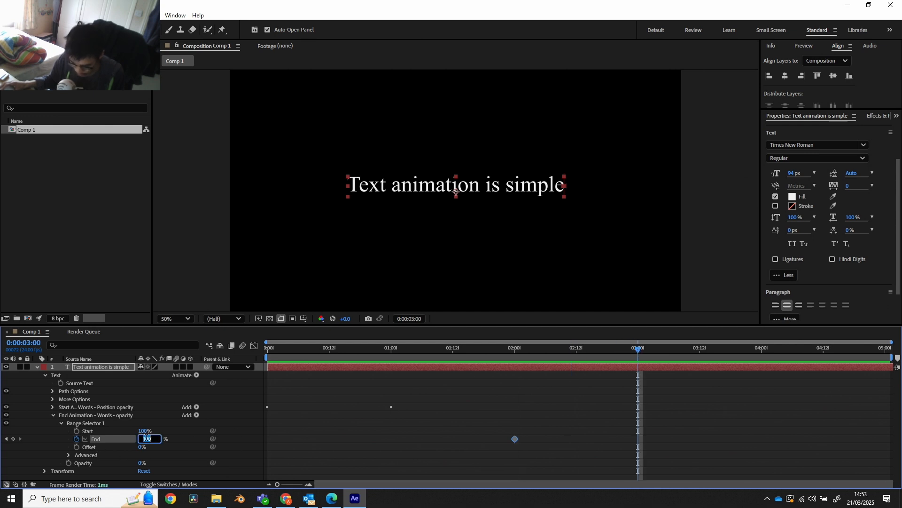
type("0")
key("Return")
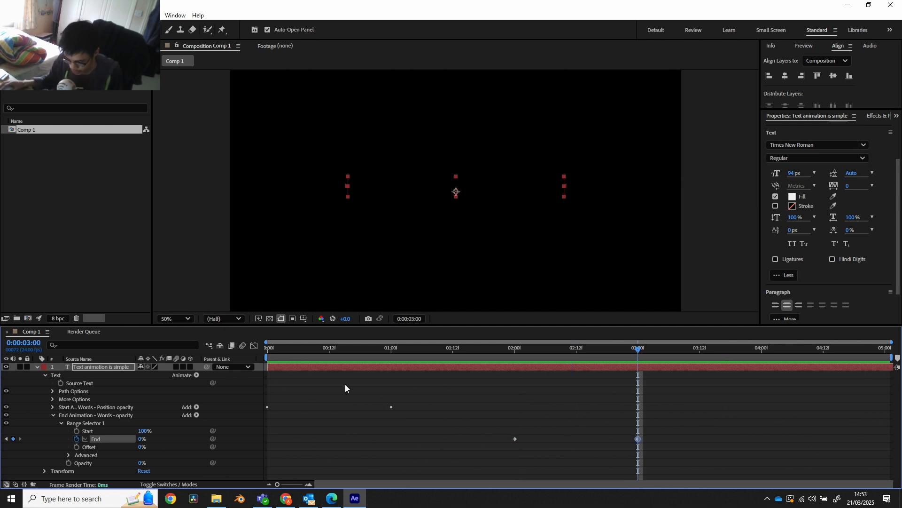
Step: Preview the start and end word animations from the beginning, and inspect the fade-out at 0:00:02:21
key("Home")
key("space")
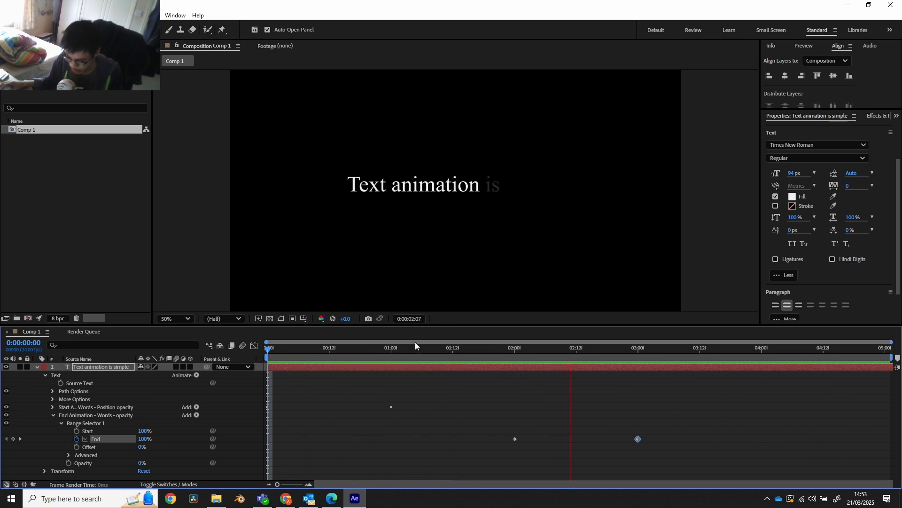
left_click(622, 350)
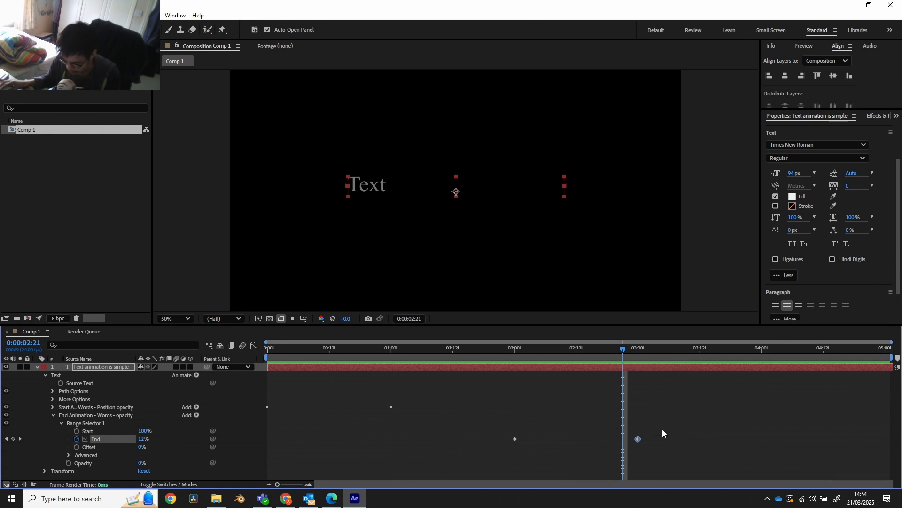
Step: Easy Ease the end animator's End keyframes with a steeper mid-transition speed curve, and preview the fade-out
left_click_drag(668, 427, 487, 458)
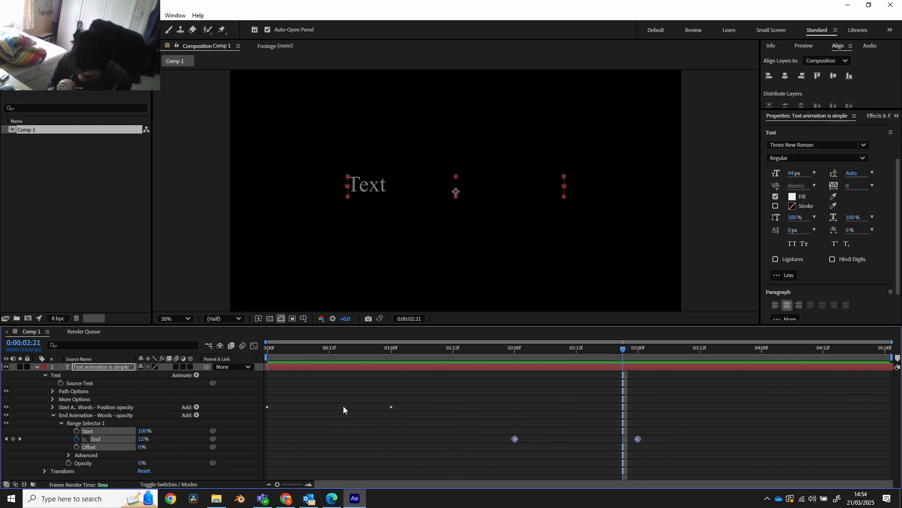
key("F9")
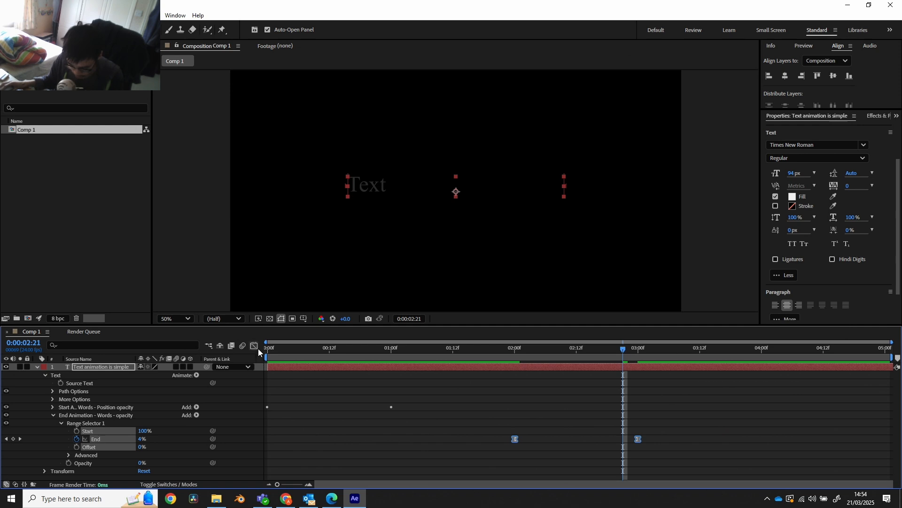
left_click(255, 346)
left_click(515, 370)
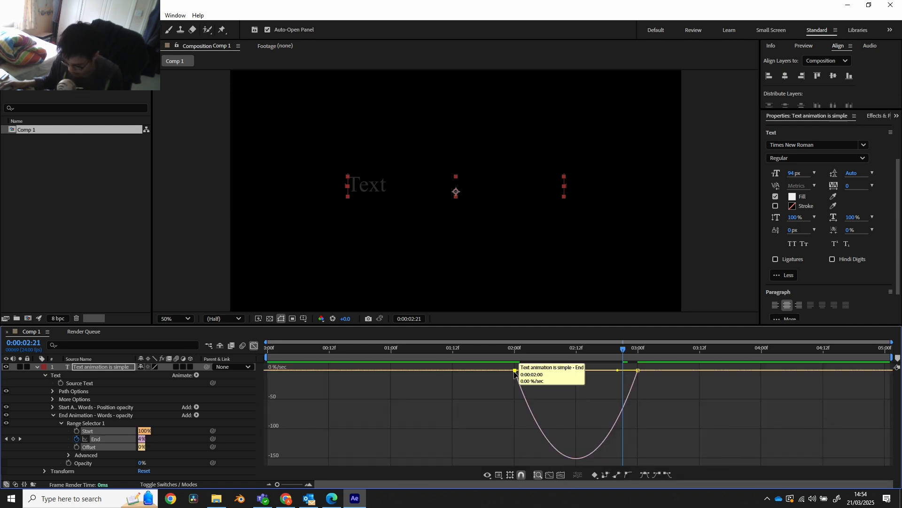
left_click_drag(535, 370, 556, 370)
left_click_drag(613, 371, 598, 373)
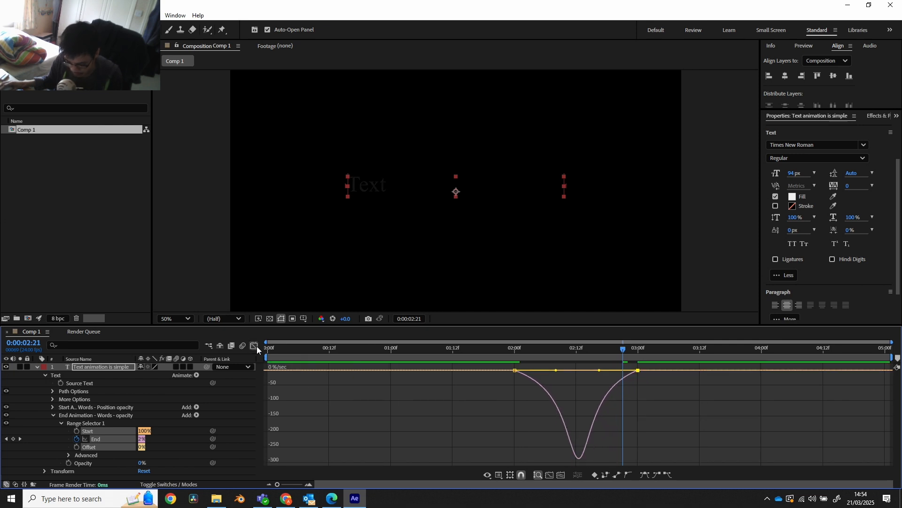
left_click(254, 346)
left_click(438, 354)
key("space")
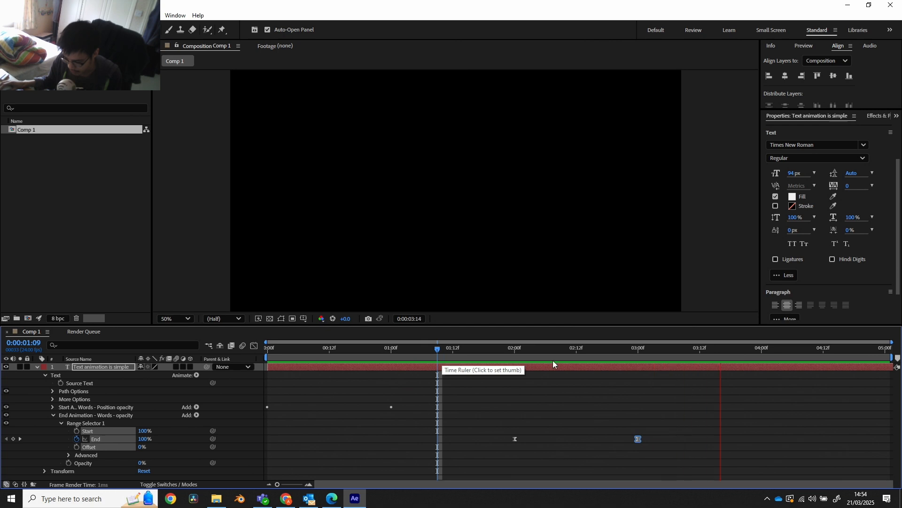
key("space")
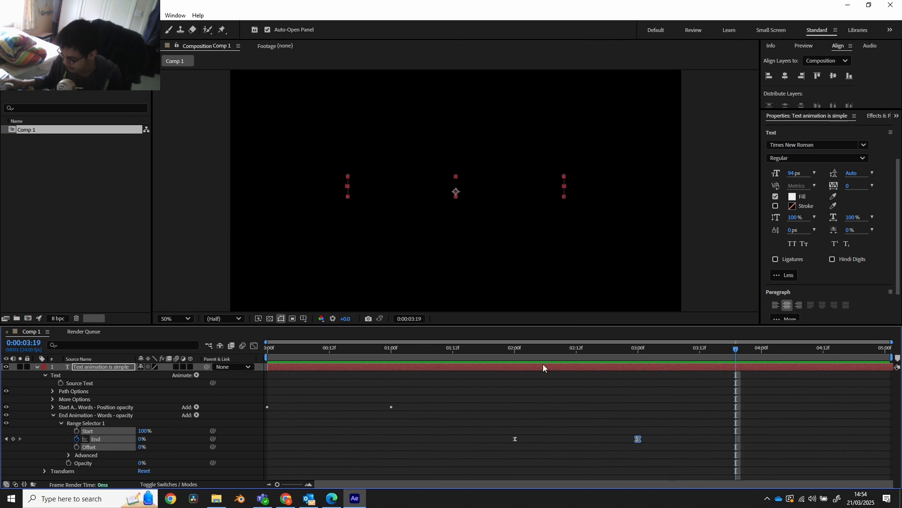
left_click(53, 416)
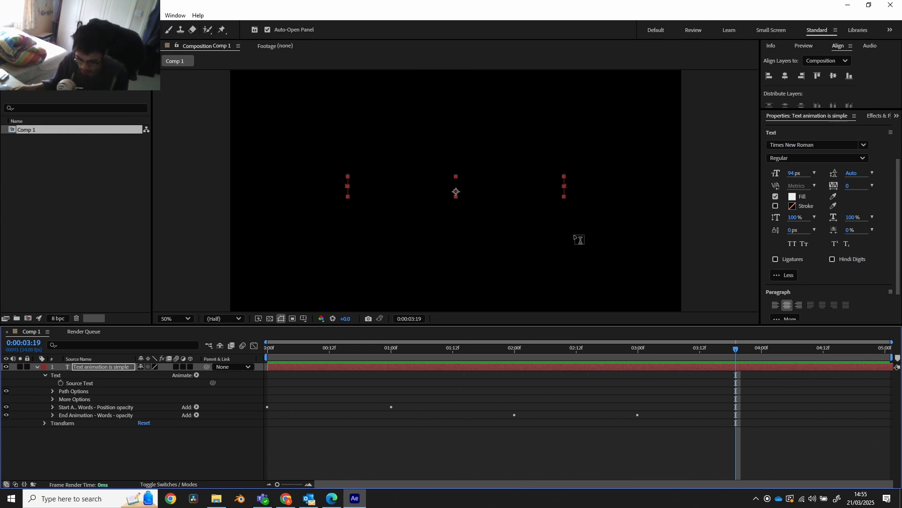
left_click(196, 374)
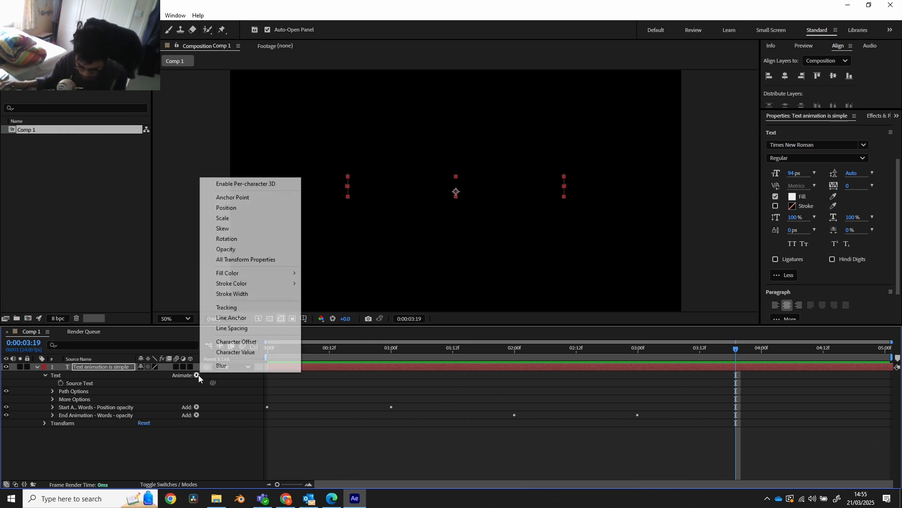
left_click(248, 208)
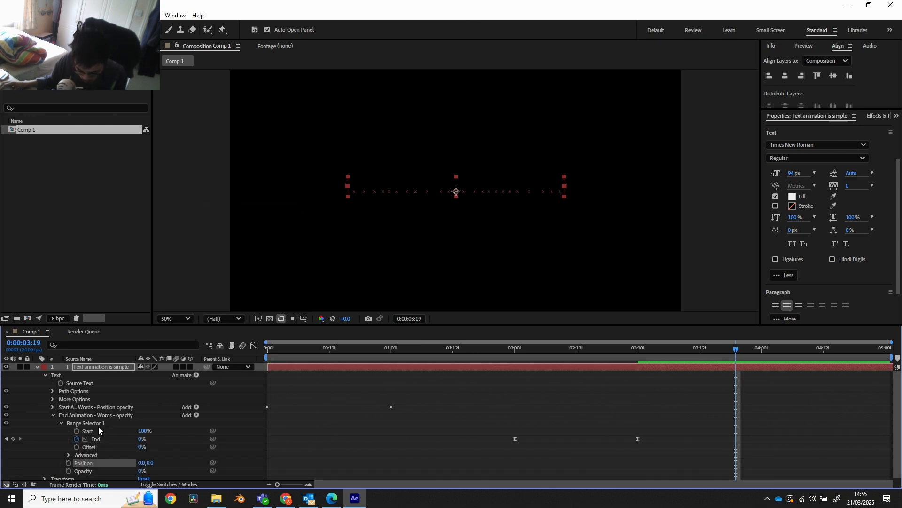
scroll(98, 426, "down", 1)
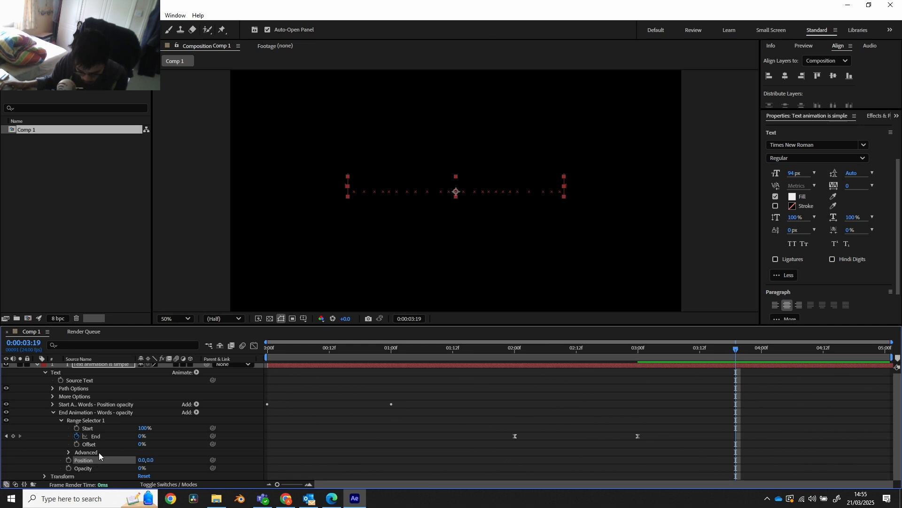
key("Delete")
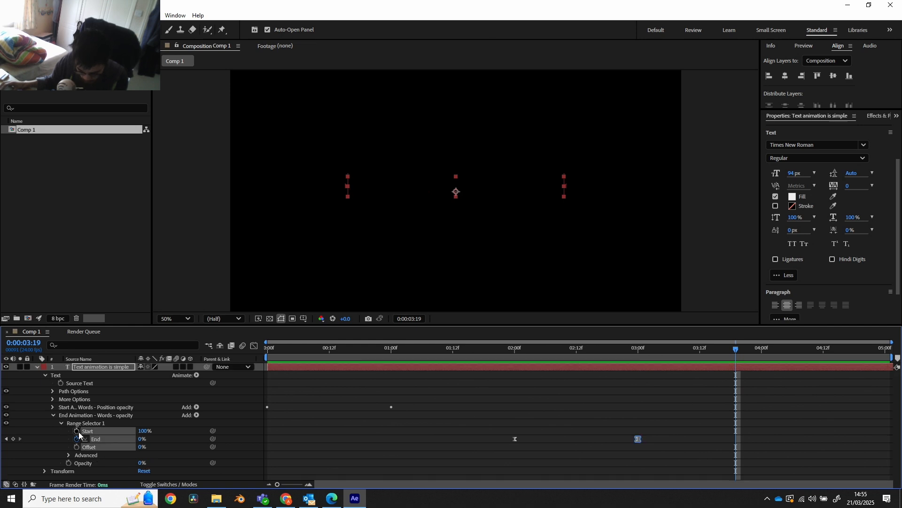
left_click(55, 415)
Step: Add a separate Position animator to the text layer and rename it "Start End - Line - Position"
left_click(66, 444)
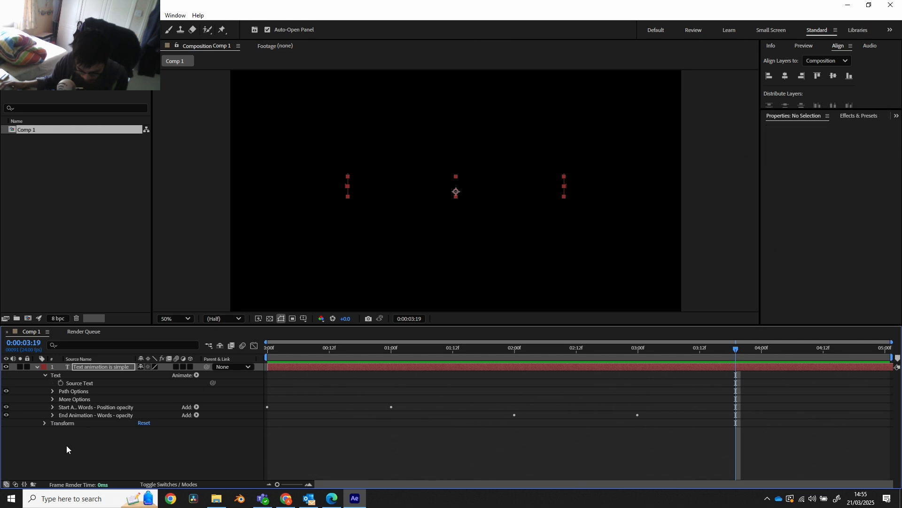
left_click(196, 375)
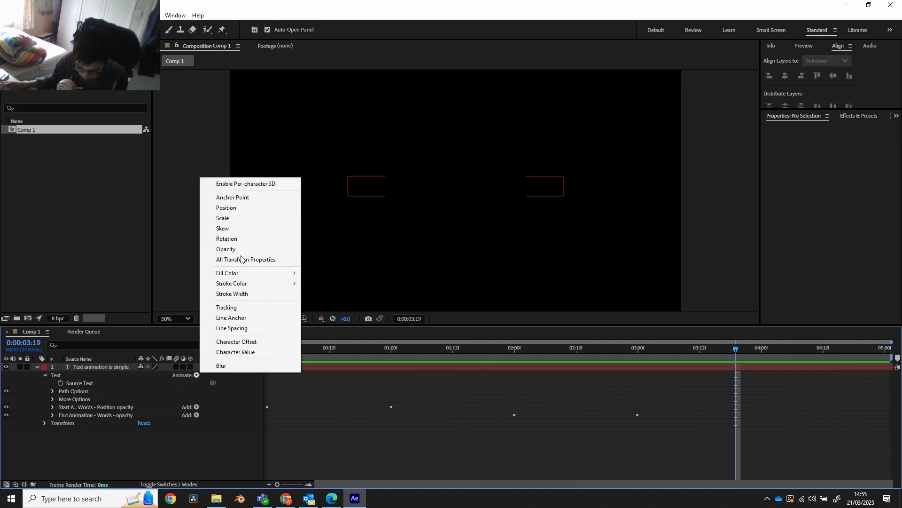
left_click(238, 208)
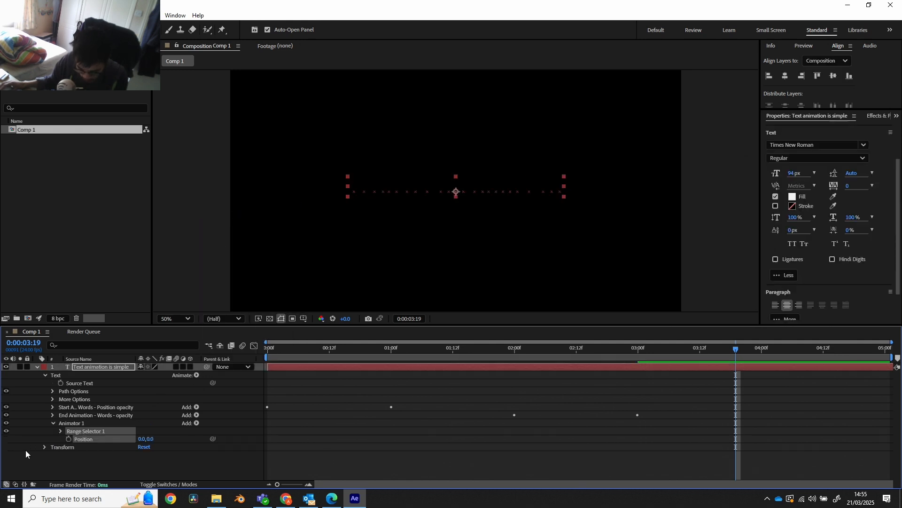
left_click(70, 424)
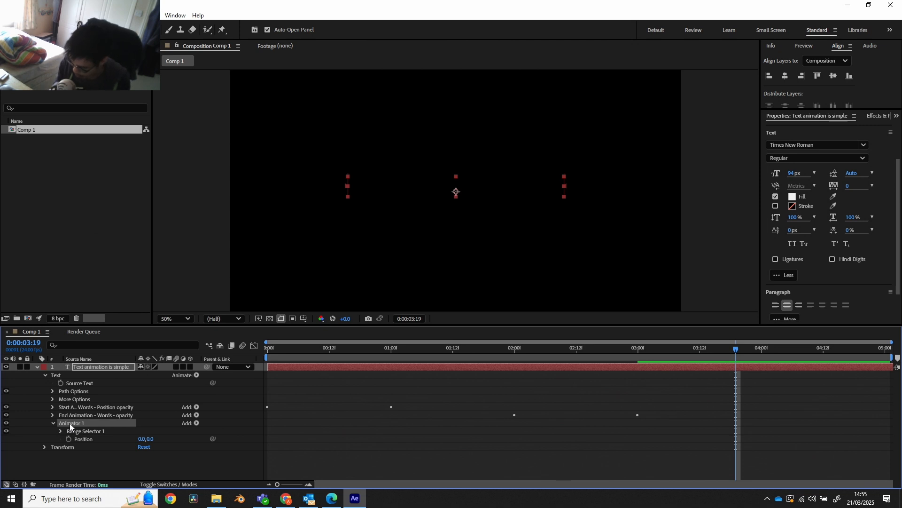
key("Return")
type("Sta")
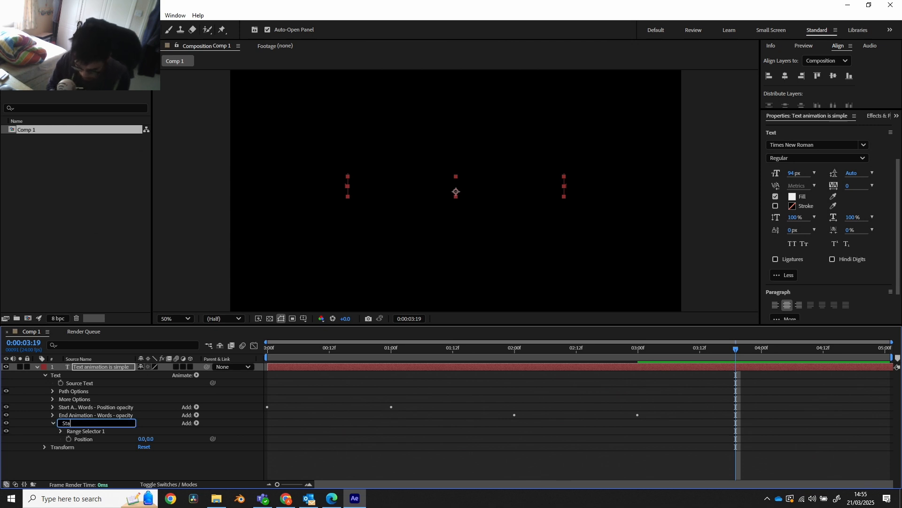
type("rt End")
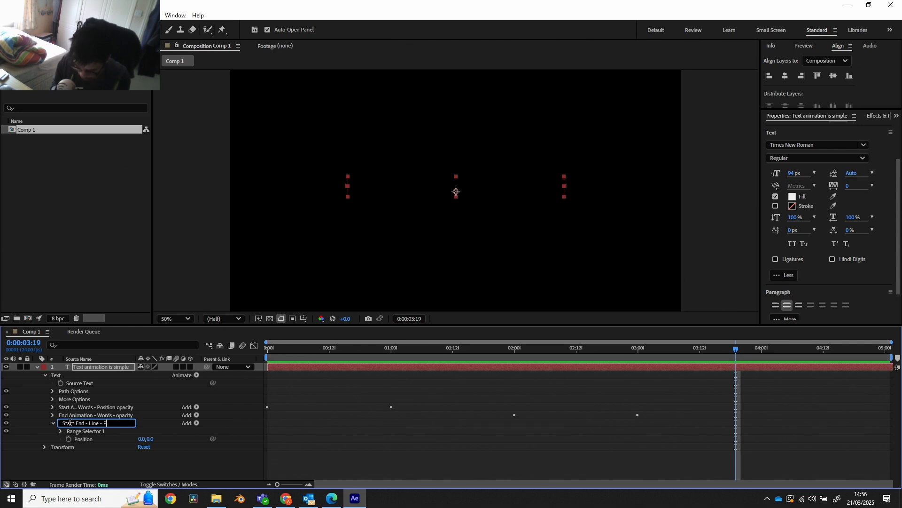
type("- Line - Position")
key("Return")
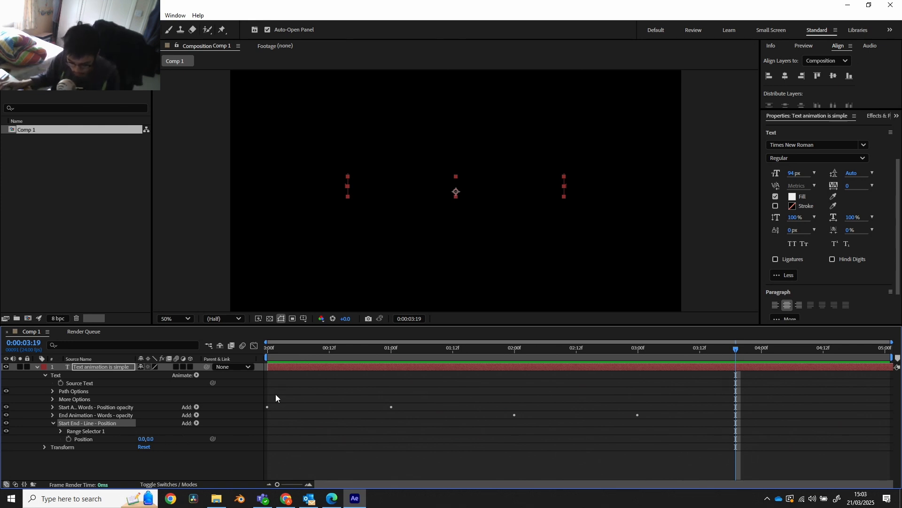
Step: Animate the line animator's Position with keyframes of 0.0,0.0 at 0:00:01:04 and 424.0,0.0 at 0:00:00:00
left_click_drag(297, 349, 412, 348)
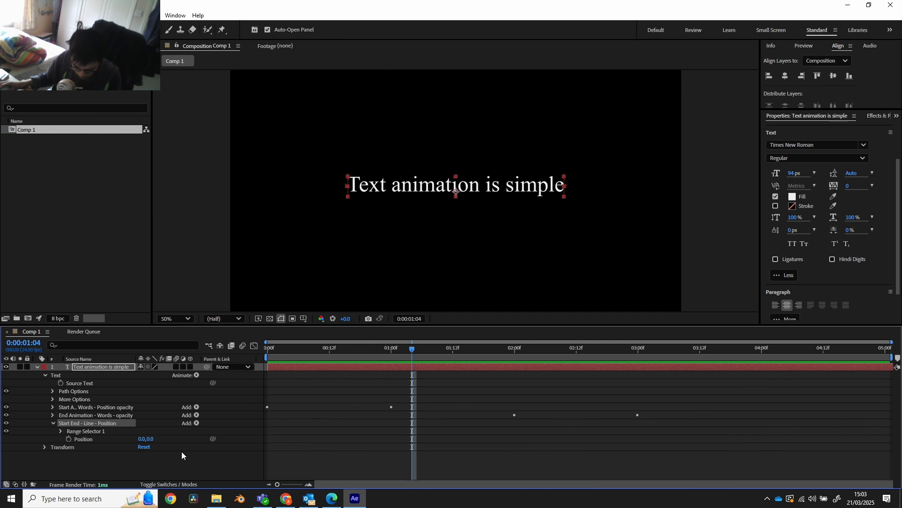
left_click(69, 439)
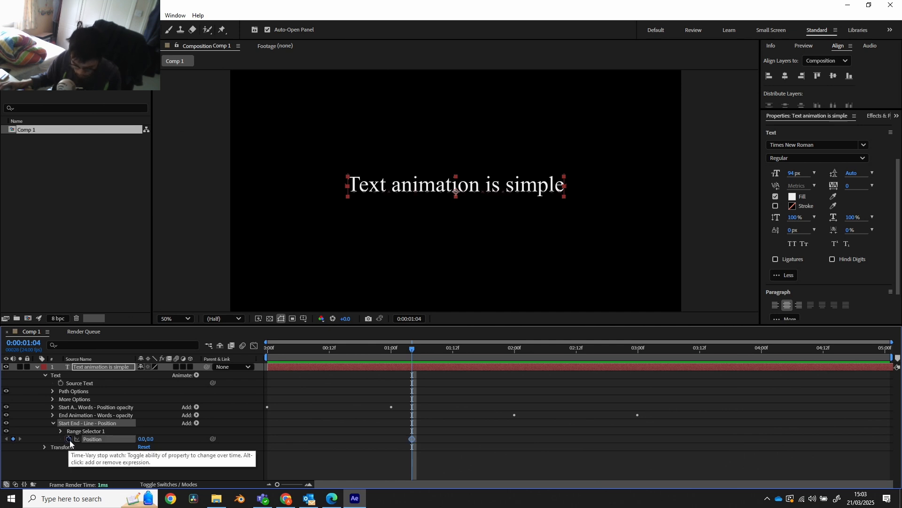
left_click(267, 348)
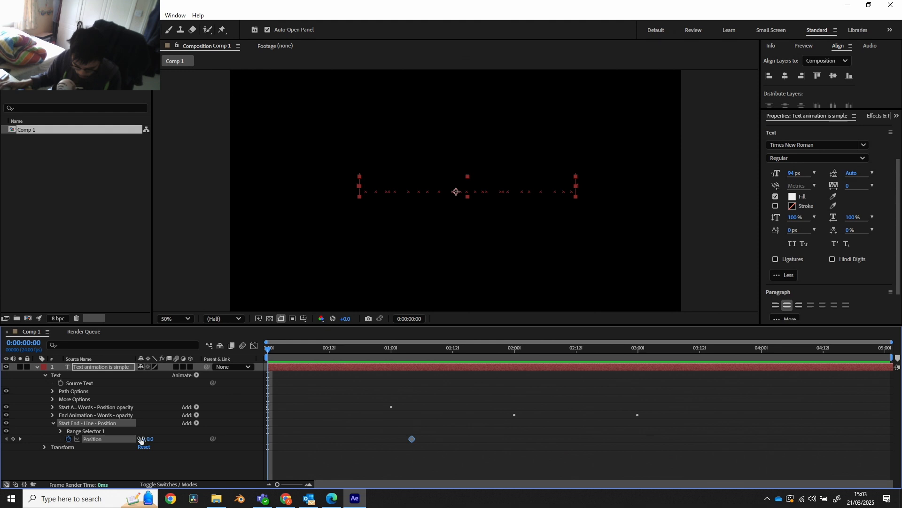
left_click_drag(140, 438, 322, 426)
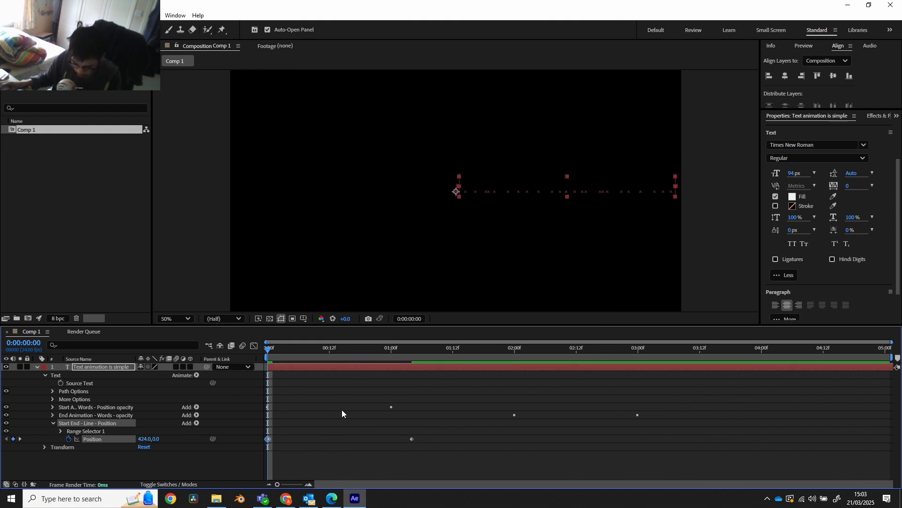
Step: Easy Ease the line animator's Position keyframes, lengthen the last keyframe's incoming influence for a slower finish, and preview the motion
left_click_drag(441, 434, 266, 459)
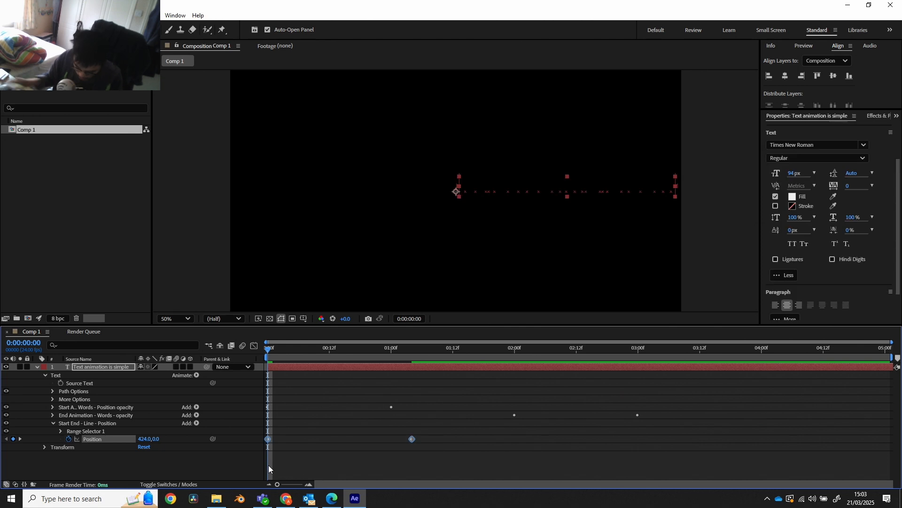
key("F9")
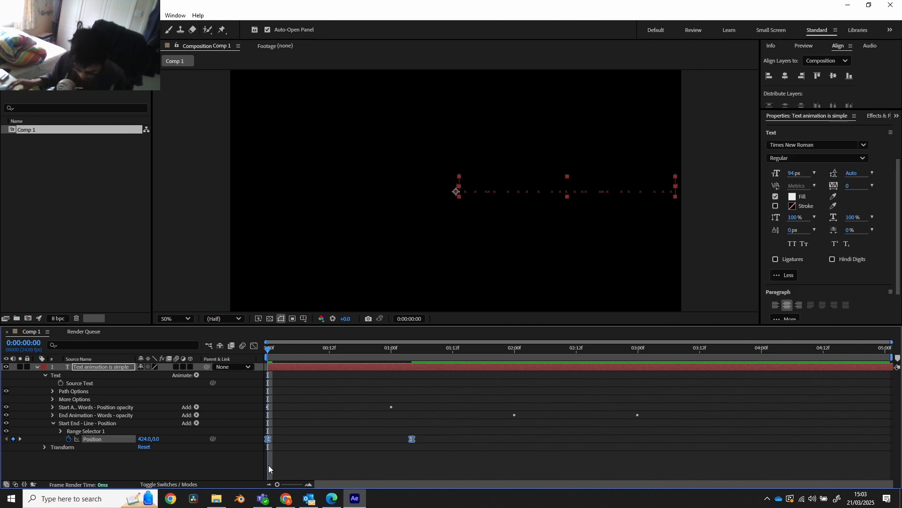
left_click(254, 346)
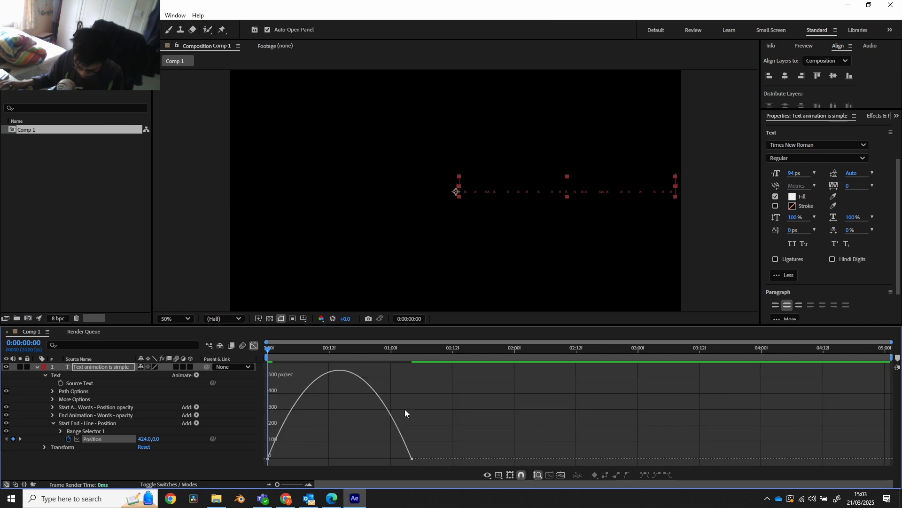
left_click(412, 458)
left_click_drag(388, 459, 350, 460)
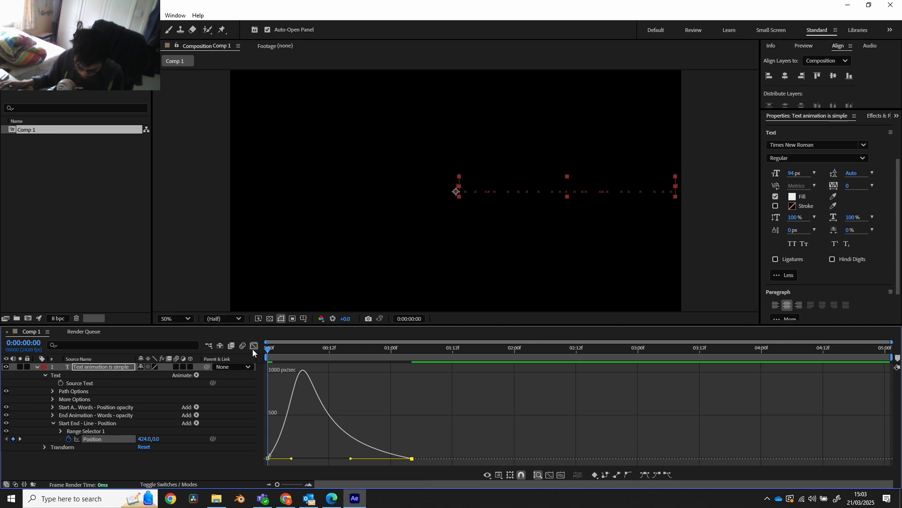
left_click(253, 347)
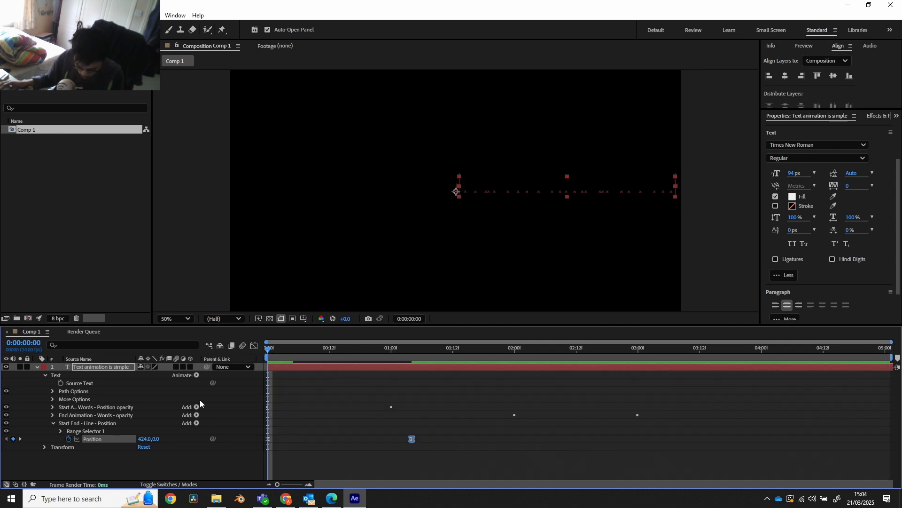
key("space")
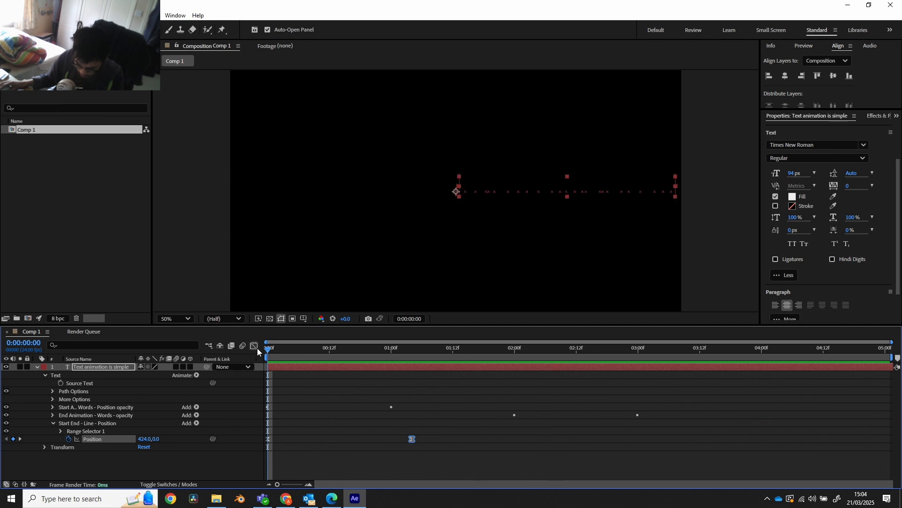
key("space")
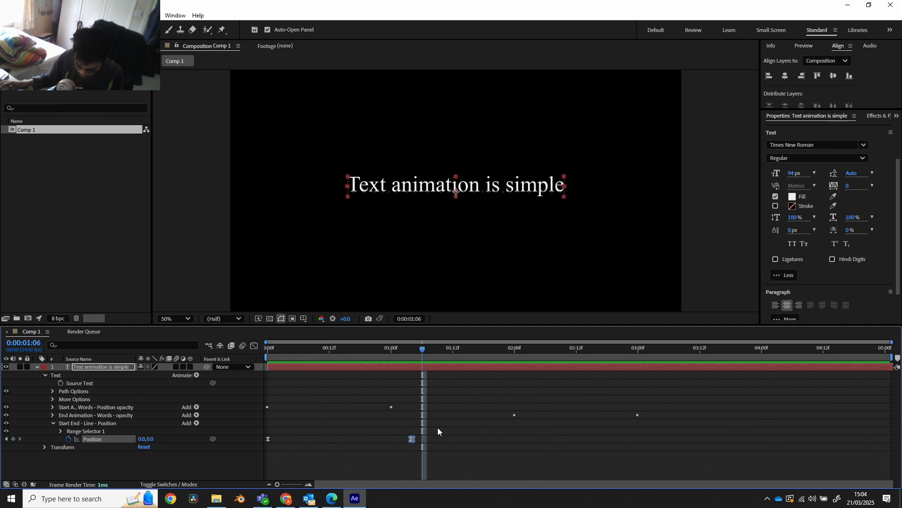
Step: Increase the last Position keyframe's incoming influence to 100% in the speed graph, and preview from the beginning
left_click_drag(438, 427, 266, 445)
left_click(254, 346)
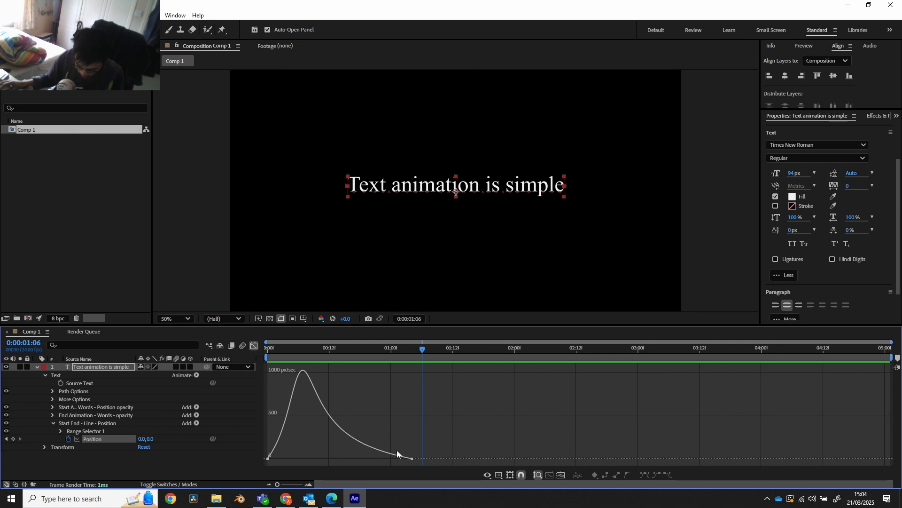
left_click(385, 459)
left_click_drag(348, 457, 334, 456)
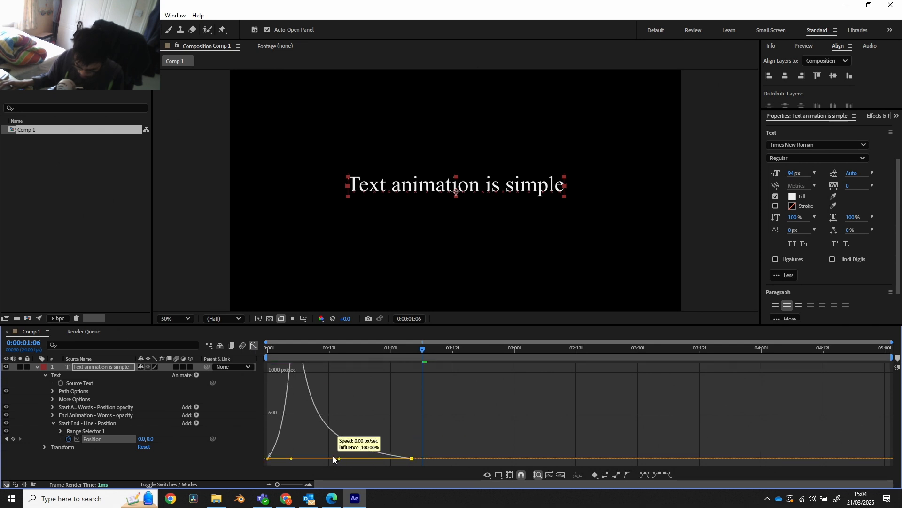
left_click(254, 345)
key("Home")
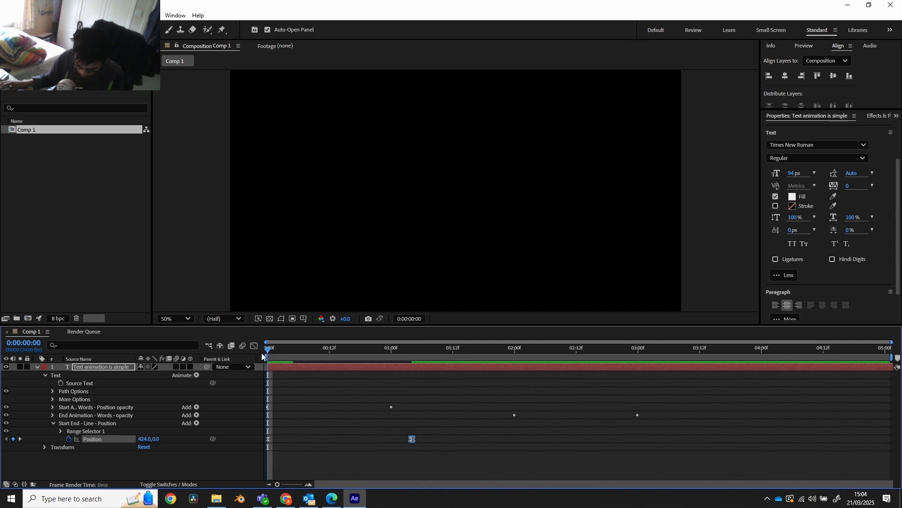
key("space")
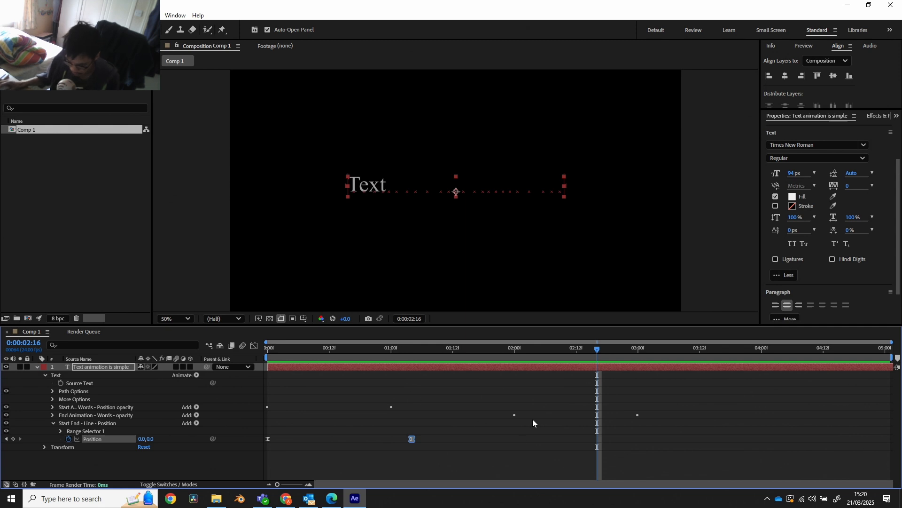
Step: Keyframe the line animator's Position at its current 0.0,0.0 at 0:00:02:00, and at -479.0,0.0 at 0:00:03:00
left_click(515, 350)
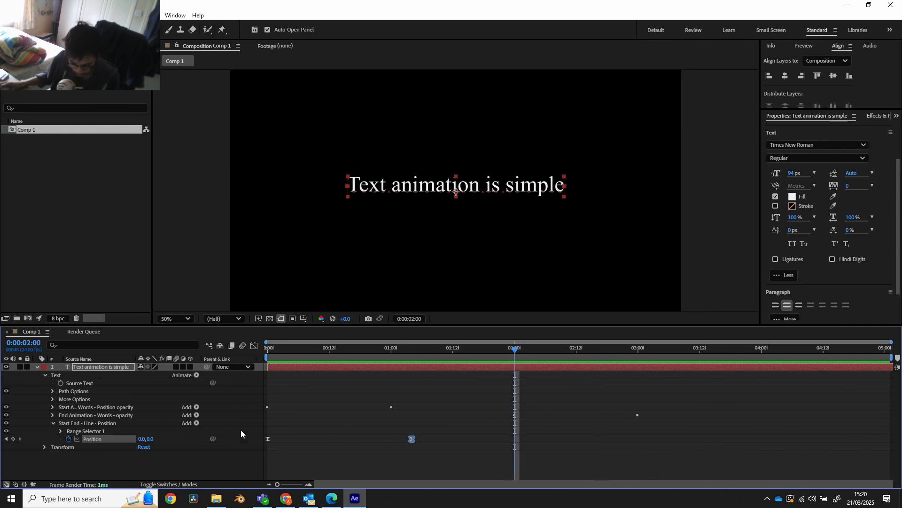
left_click(13, 439)
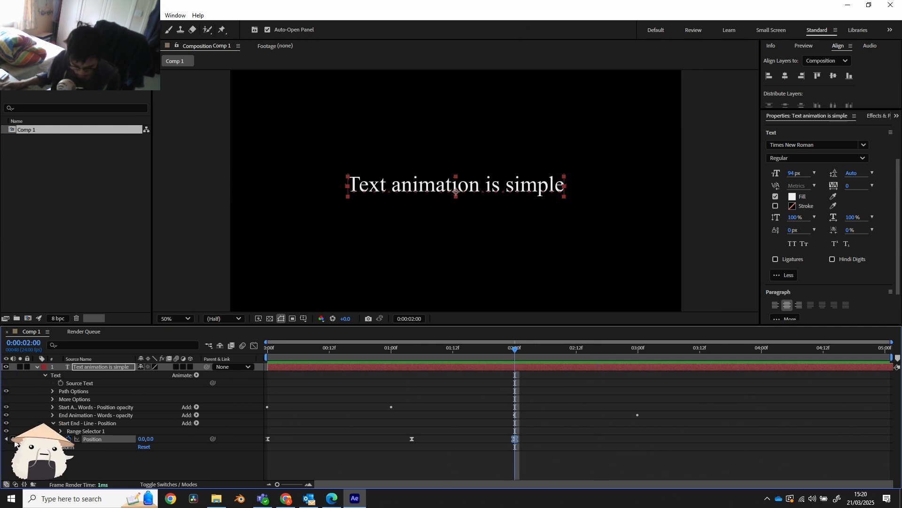
left_click_drag(519, 352, 637, 350)
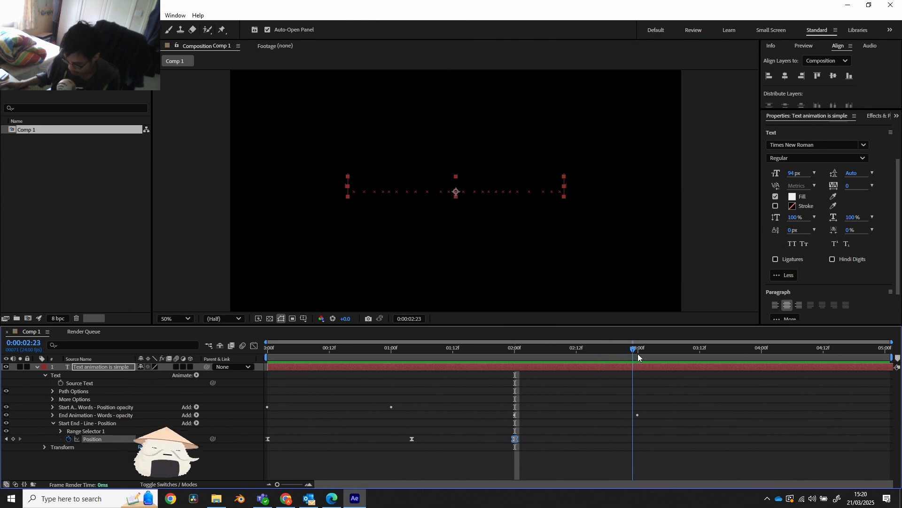
left_click(13, 439)
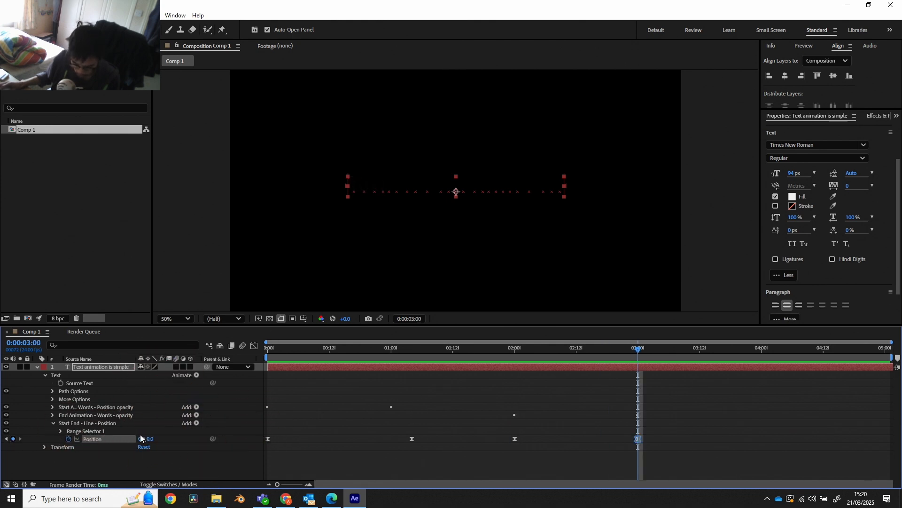
left_click_drag(140, 438, 36, 438)
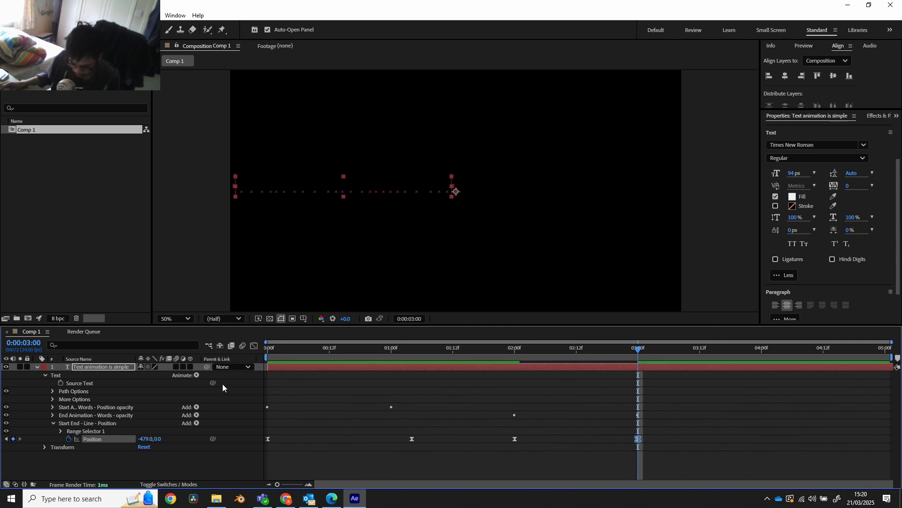
Step: Inspect the last two line Position keyframes in the graph editor, return to the timeline, and preview the animation from the beginning
left_click_drag(658, 431, 574, 458)
left_click(254, 346)
left_click(254, 346)
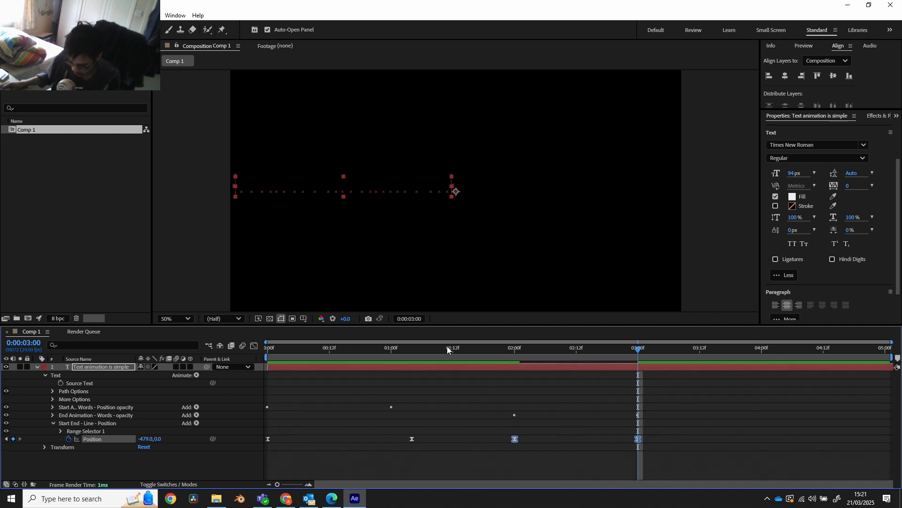
left_click(477, 350)
key("Home")
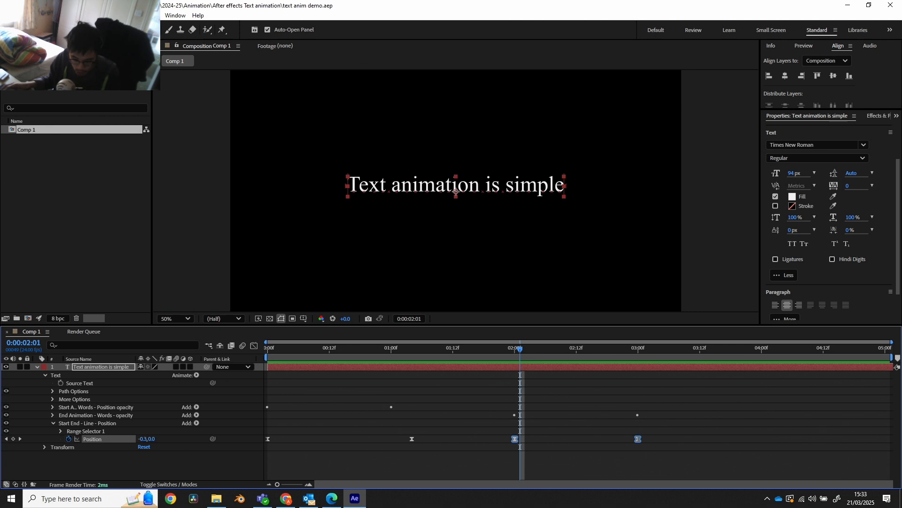
Step: Add a null object to the composition and rename it "Pick Special Word"
left_click(80, 16)
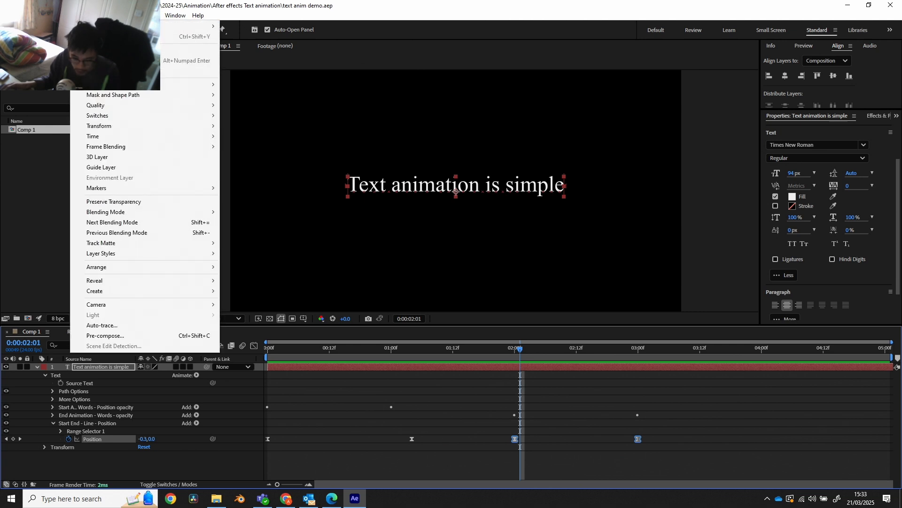
mouse_move(197, 27)
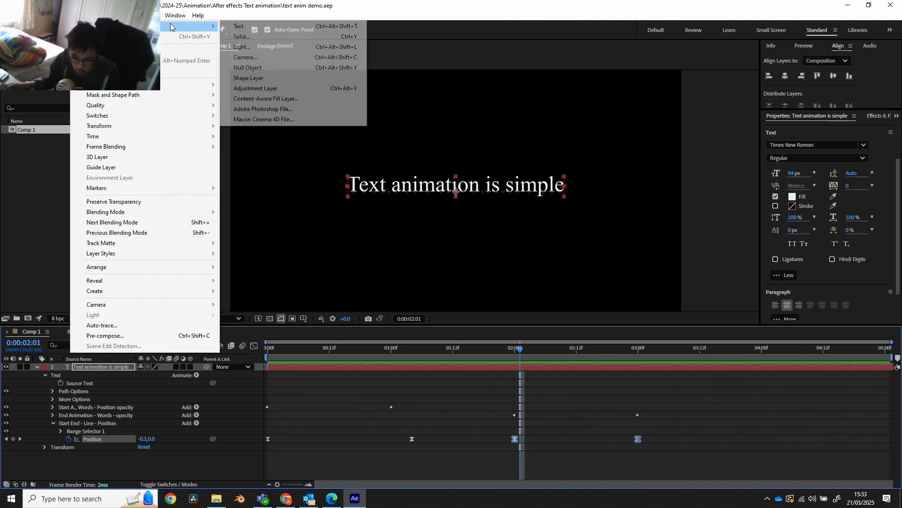
left_click(249, 67)
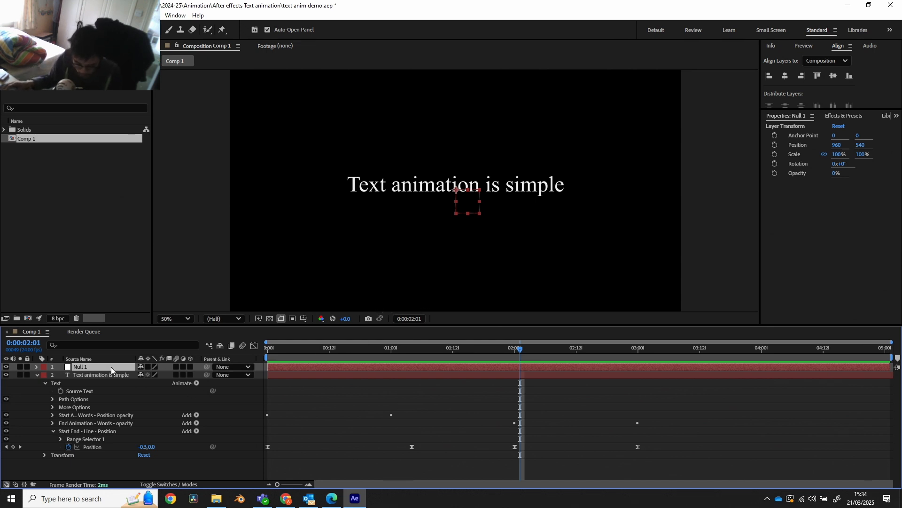
key("Return")
type("P")
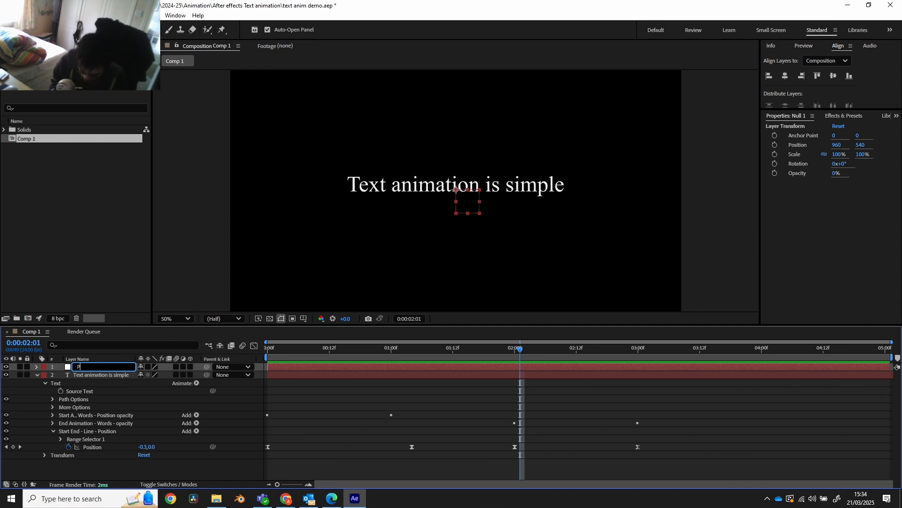
type("ick")
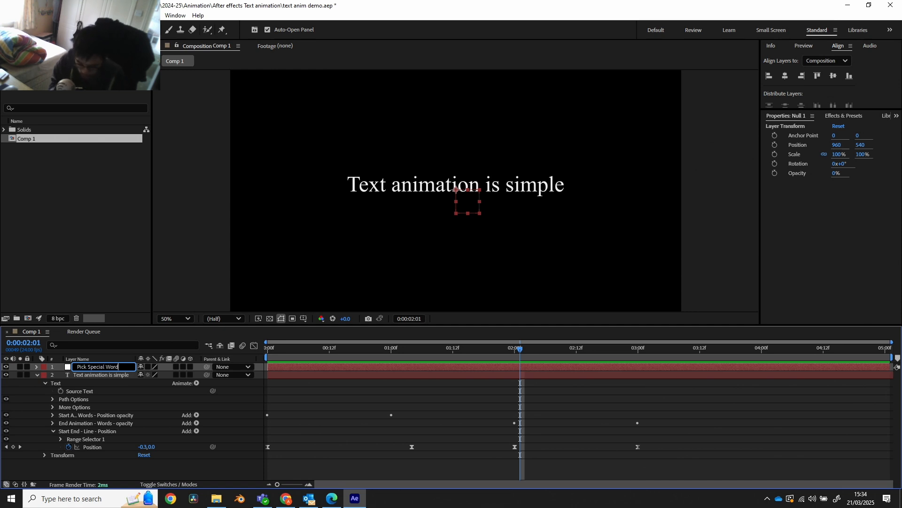
type(" Special Word")
key("Return")
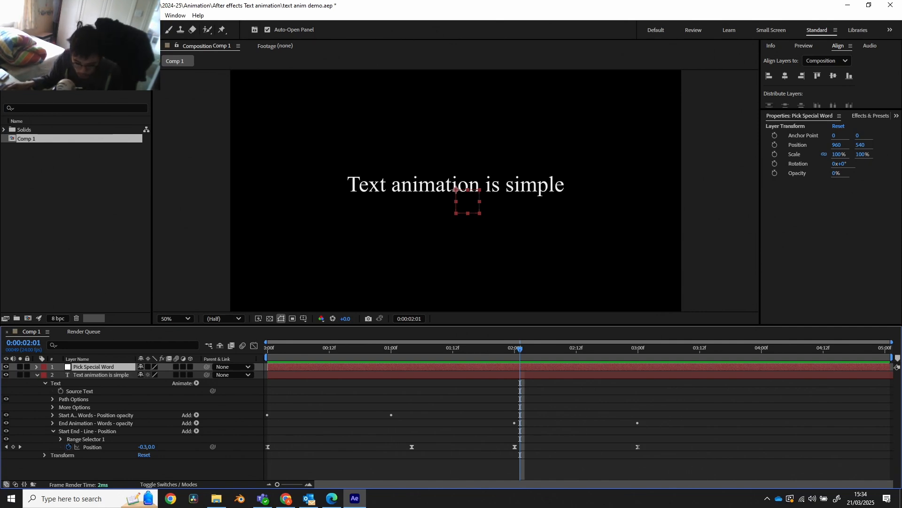
Step: Find the Slider Control effect and apply it to the "Pick Special Word" null
left_click(80, 45)
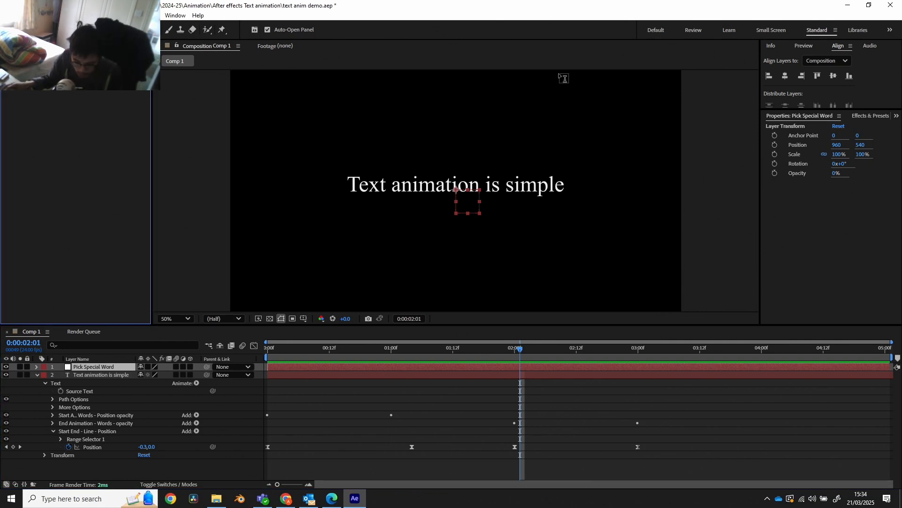
left_click(864, 114)
left_click(825, 126)
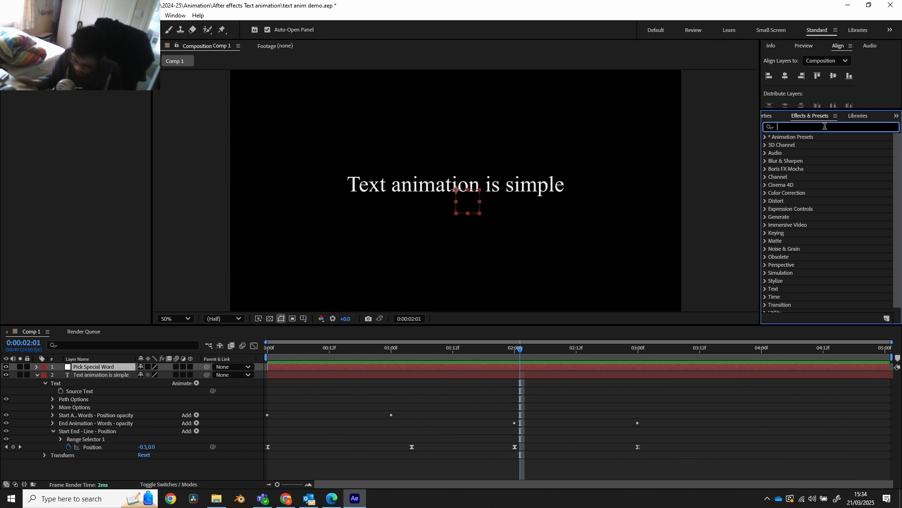
type("slider")
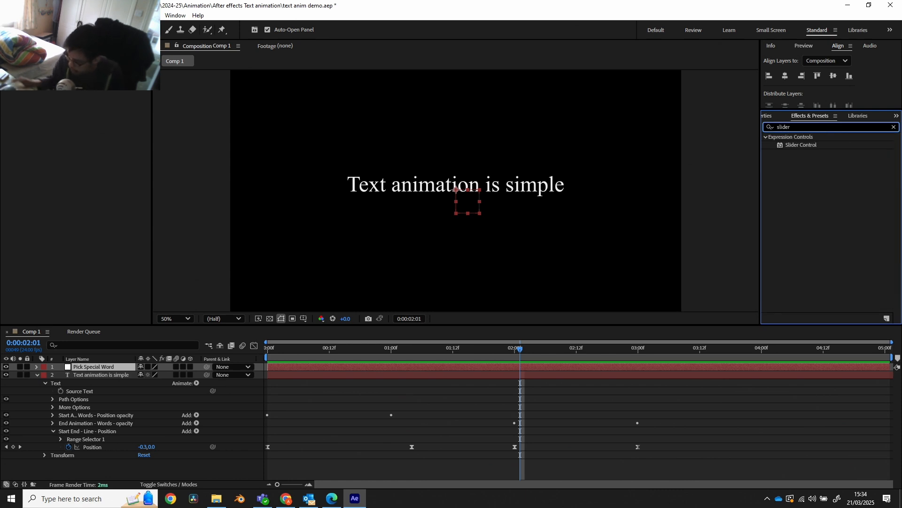
left_click_drag(805, 146, 53, 91)
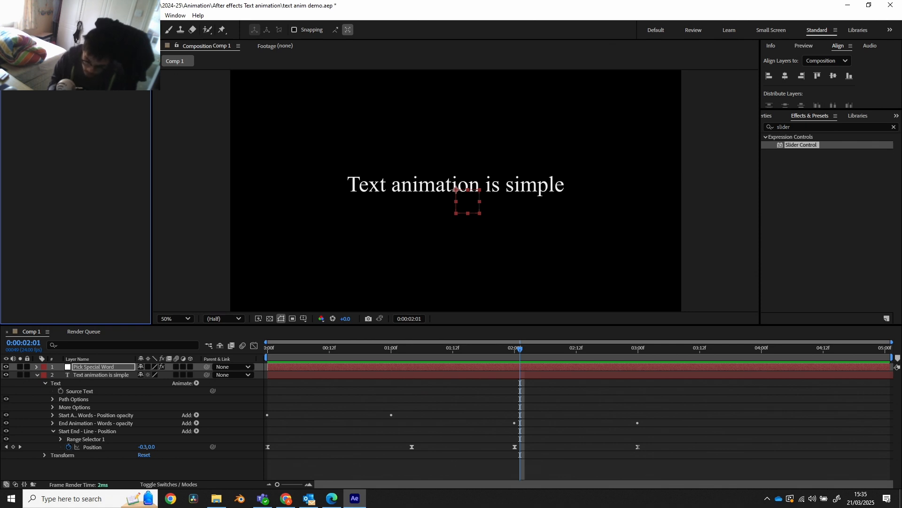
Step: Add a separate Opacity animator to the text layer and rename it "Substract Special Word"
left_click(113, 376)
left_click(197, 383)
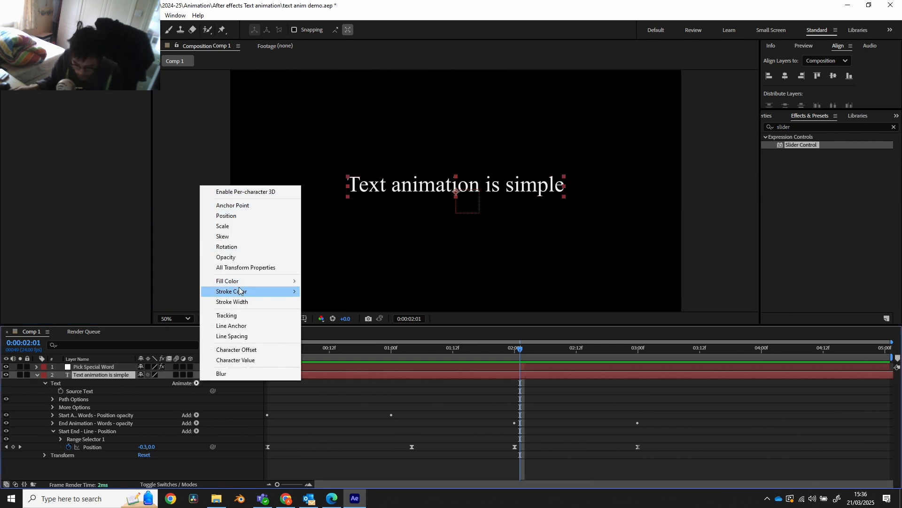
left_click(237, 257)
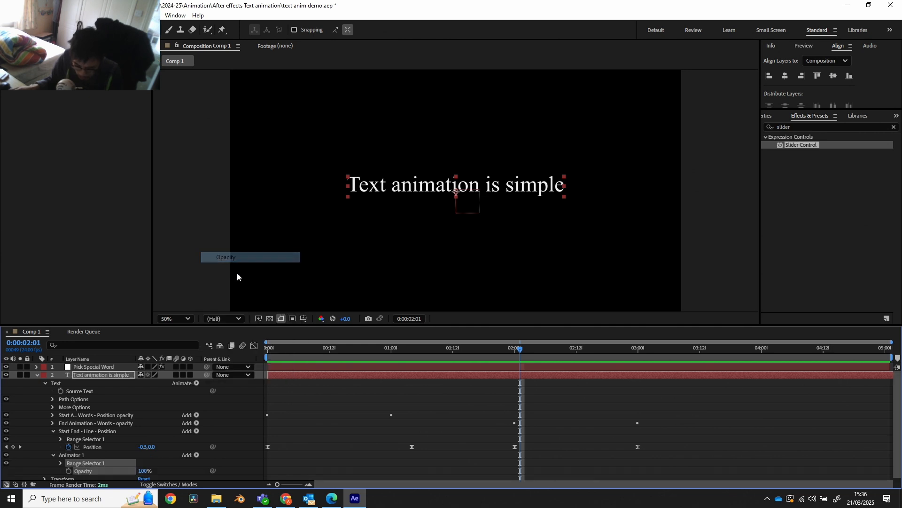
left_click(53, 428)
left_click(69, 439)
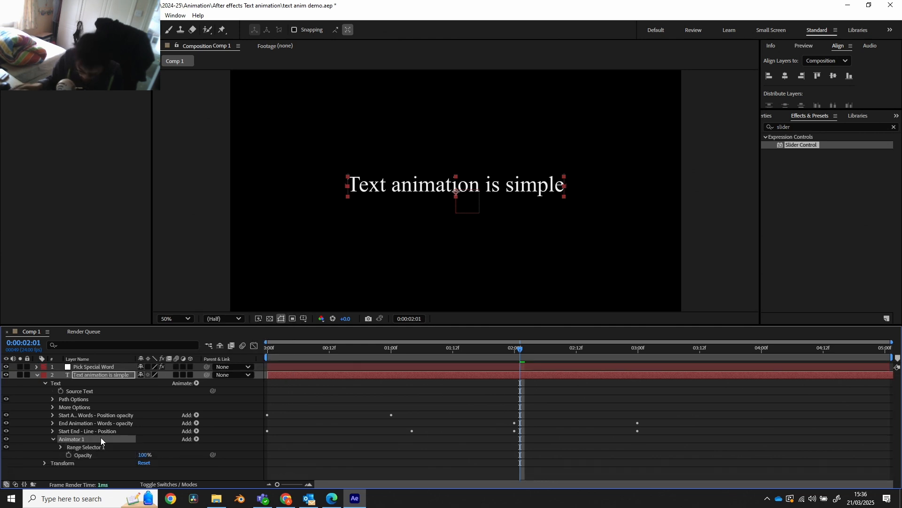
key("Return")
type("S")
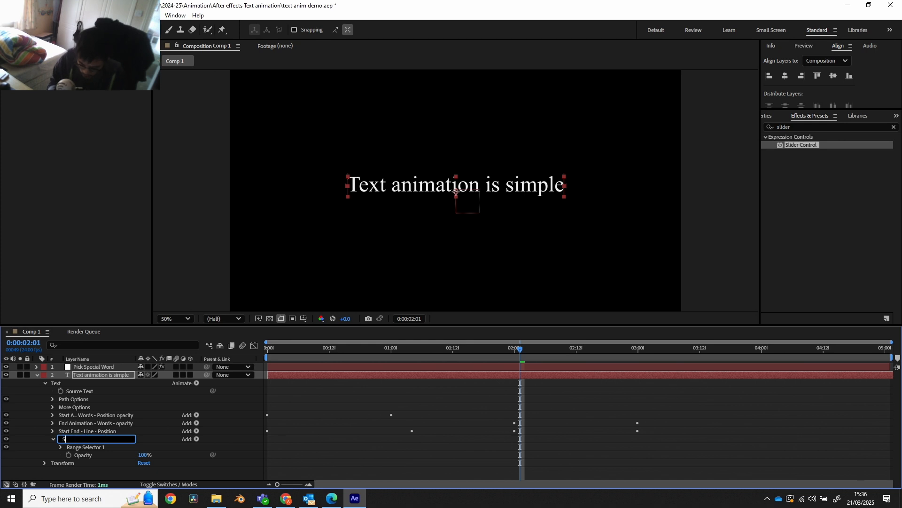
type("ubstrac")
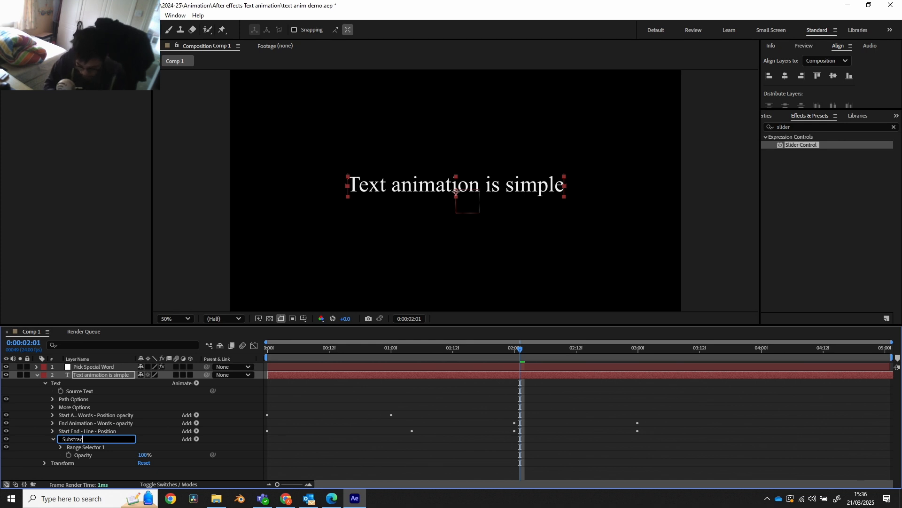
type("t Special W")
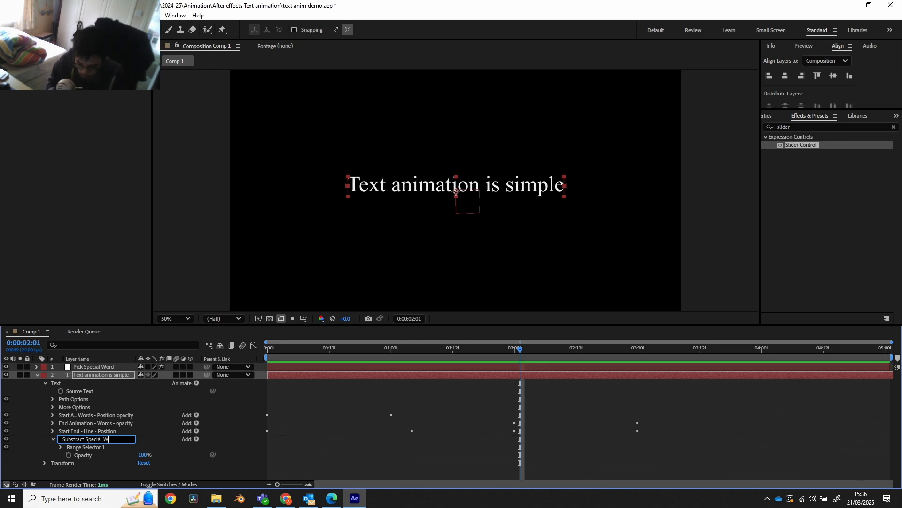
type("ord")
key("Return")
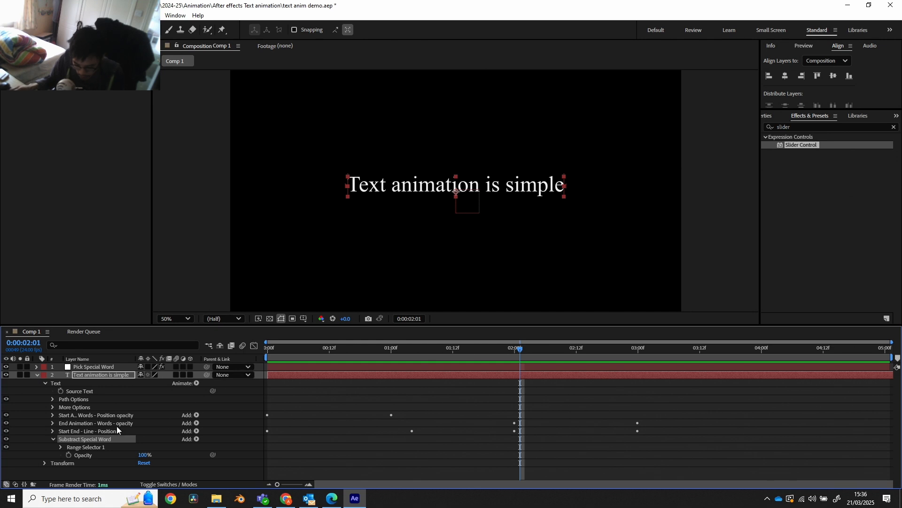
Step: In the "Substract Special Word" range selector's advanced settings, set Based On to Words and Units to Index
left_click(58, 449)
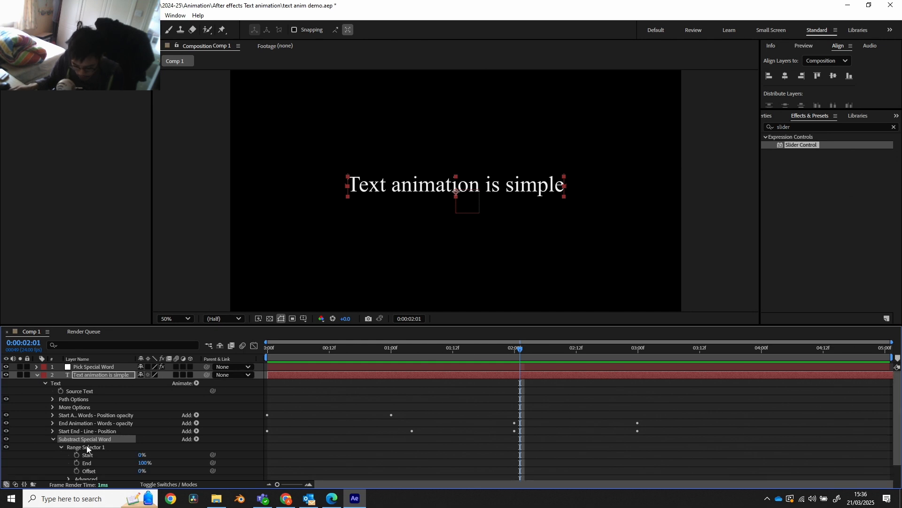
left_click(114, 367)
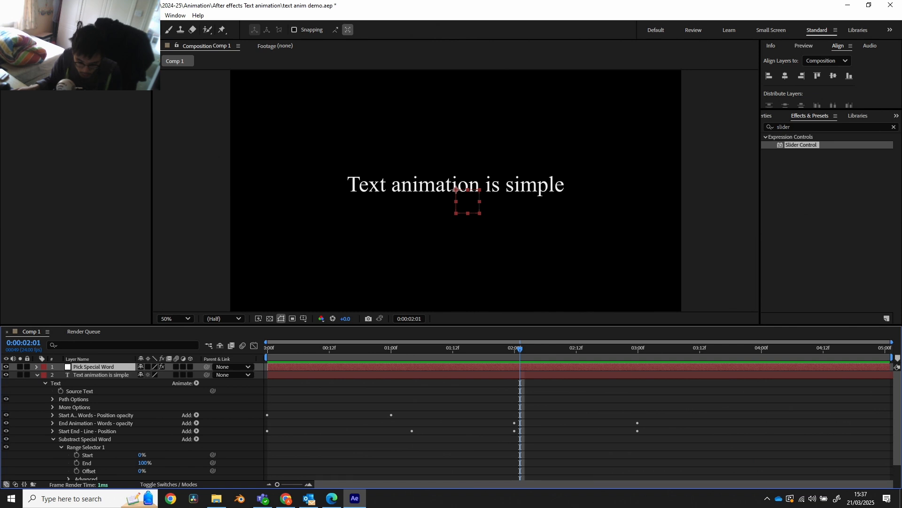
left_click(42, 63)
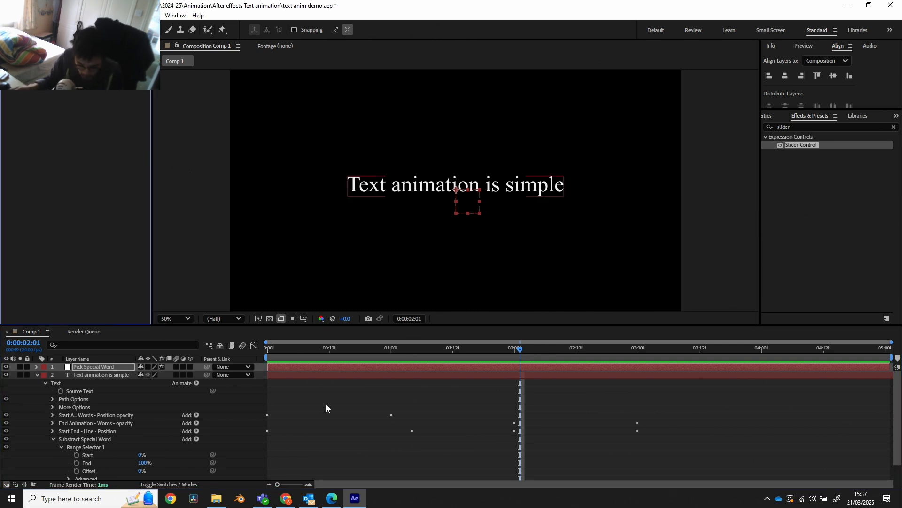
scroll(99, 424, "down", 2)
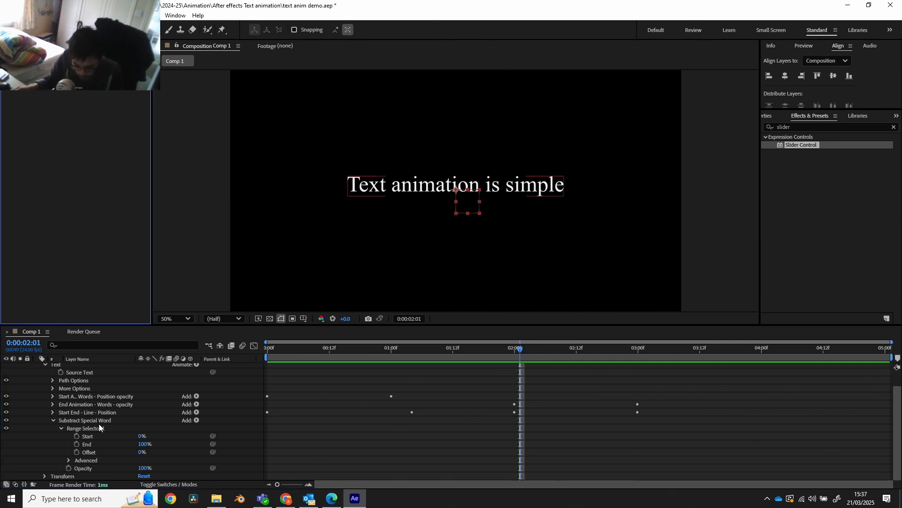
left_click(84, 461)
left_click(69, 460)
scroll(83, 443, "down", 6)
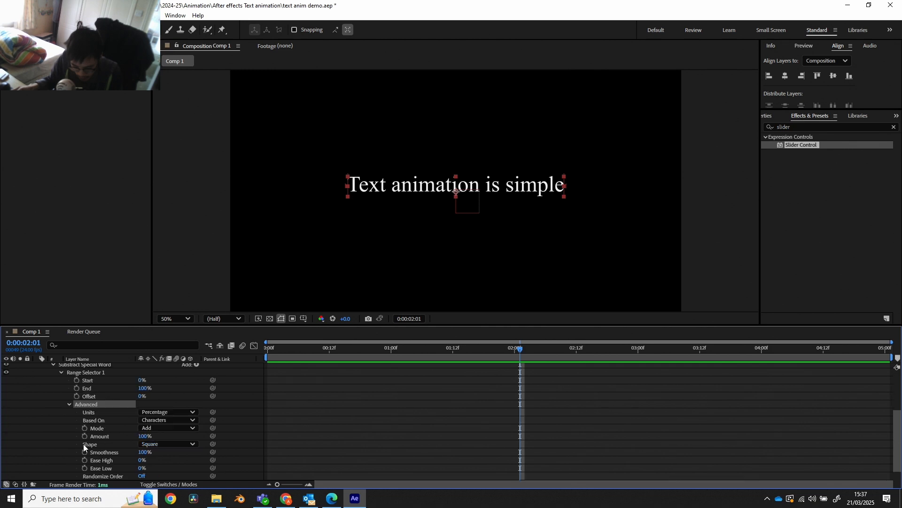
left_click(157, 405)
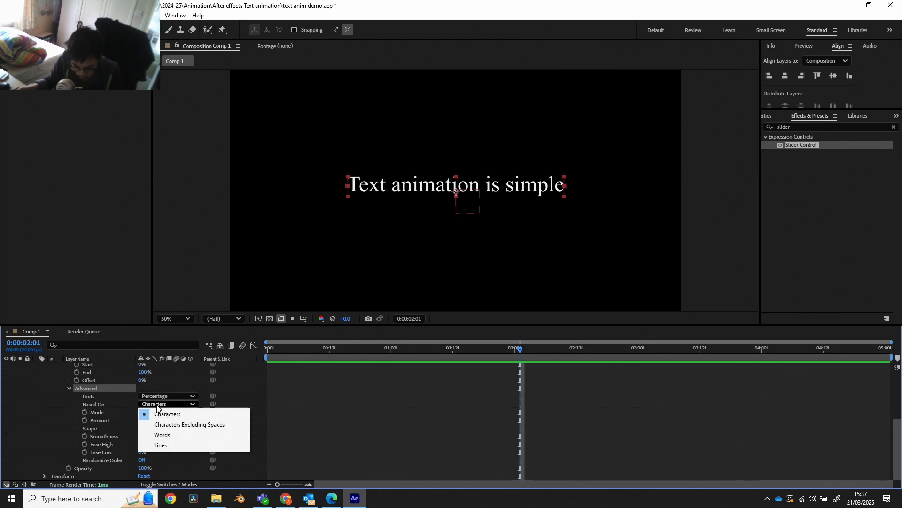
left_click(169, 436)
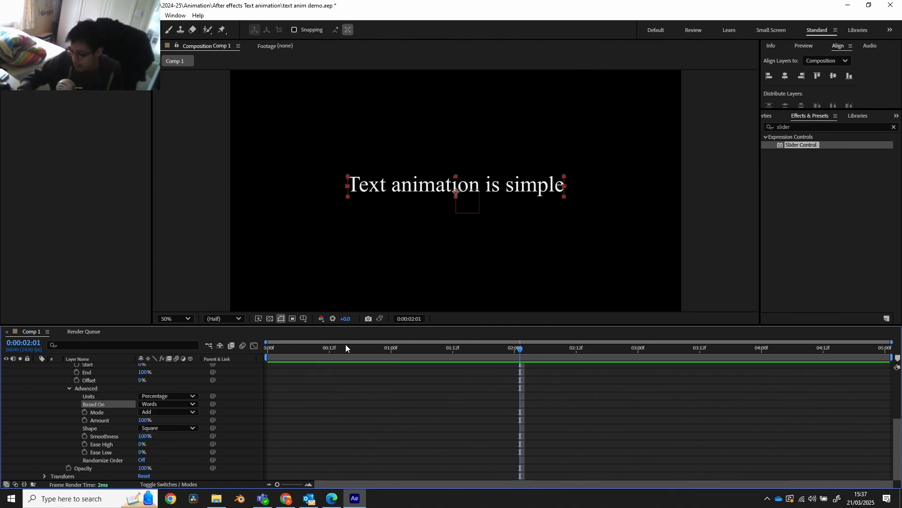
left_click(182, 396)
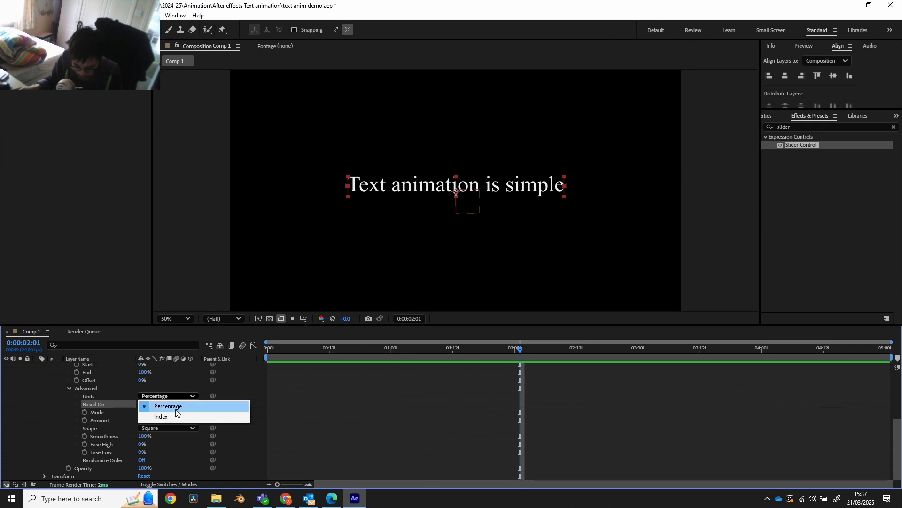
left_click(174, 416)
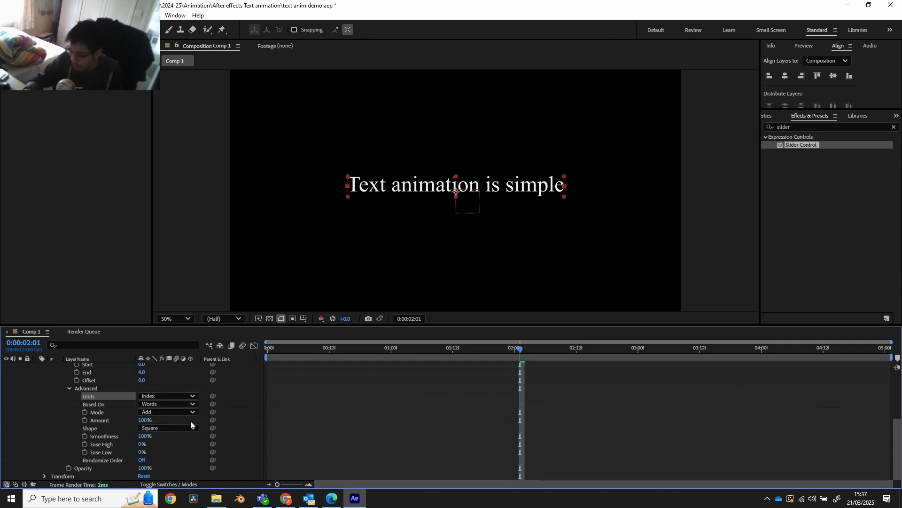
scroll(196, 421, "up", 3)
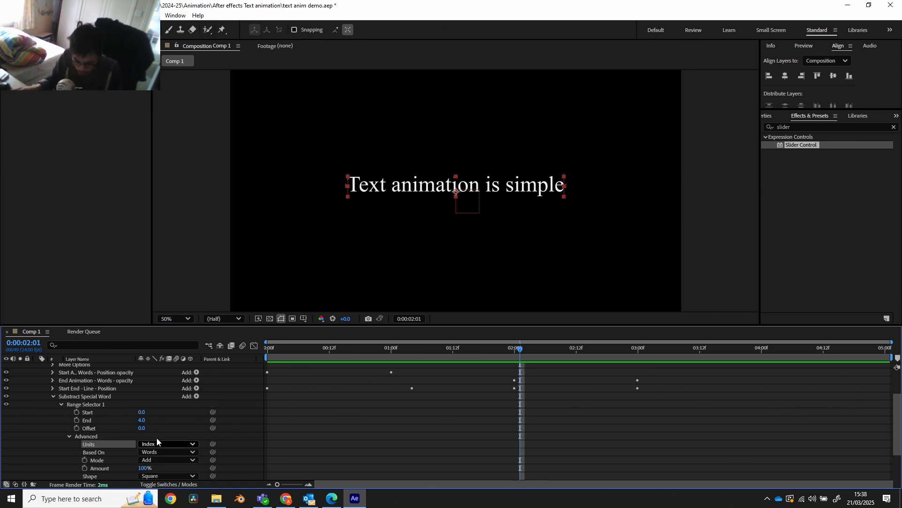
left_click(69, 436)
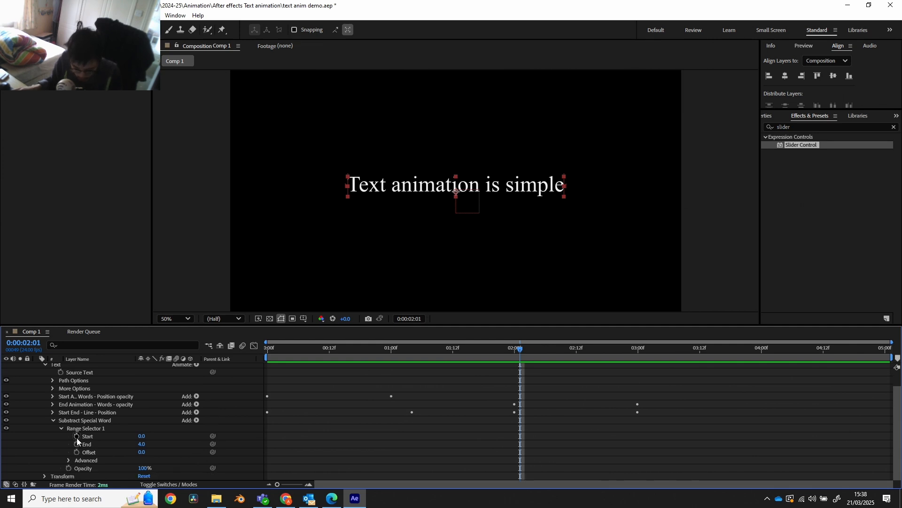
Step: Add an expression to the "Substract Special Word" range selector's Start, linking it to the "Select Special Word" slider on the null
left_click(77, 436, "alt")
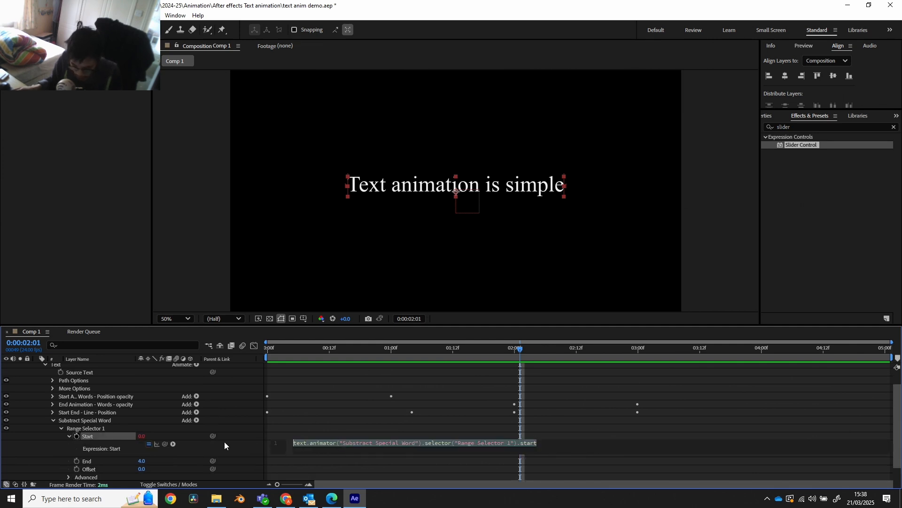
scroll(140, 396, "up", 1)
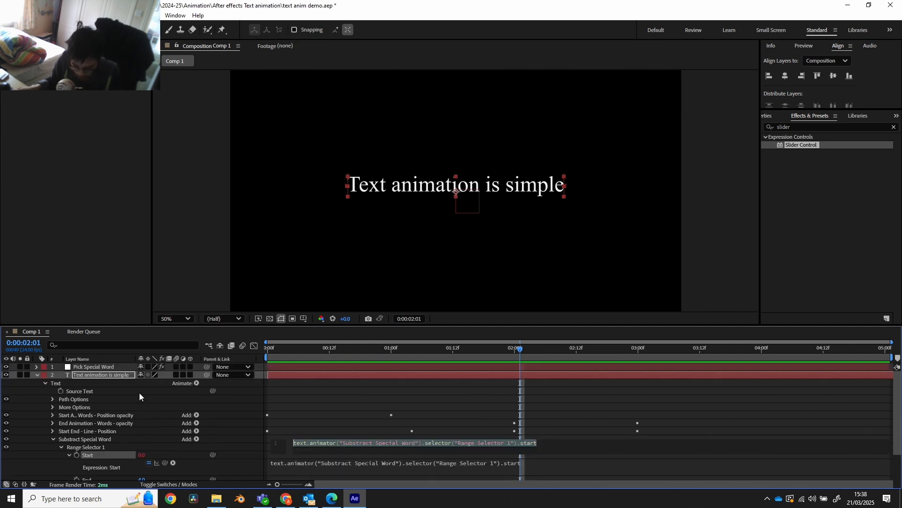
left_click(95, 365)
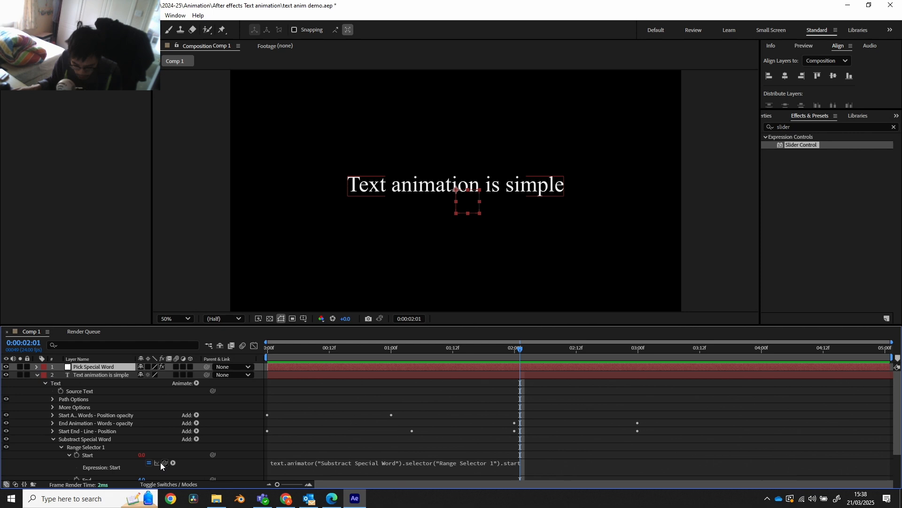
left_click_drag(165, 462, 58, 103)
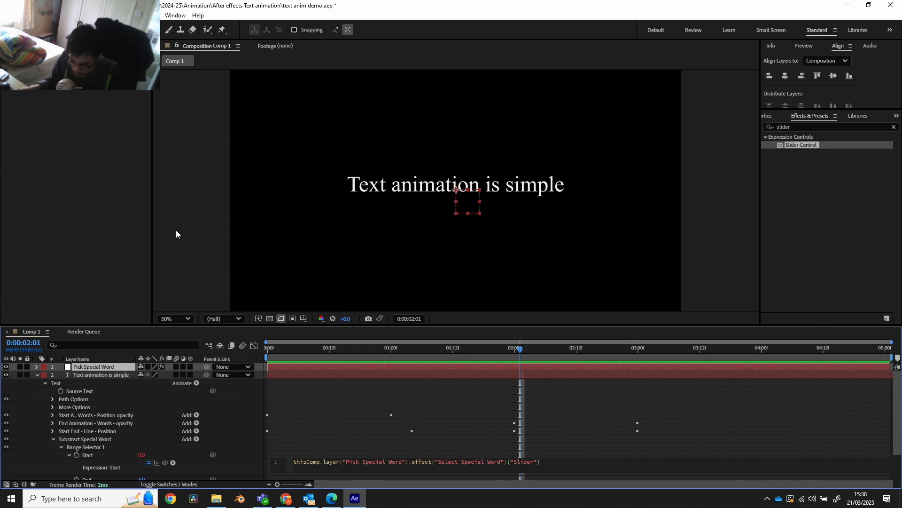
Step: Append -1 to the end of the Start expression so it evaluates to one less than the slider
left_click(535, 461)
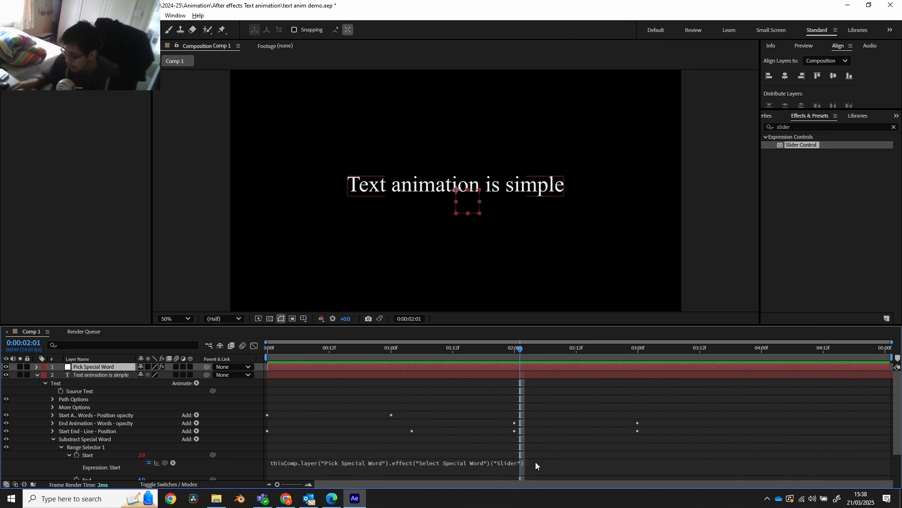
left_click(537, 462)
left_click(546, 461)
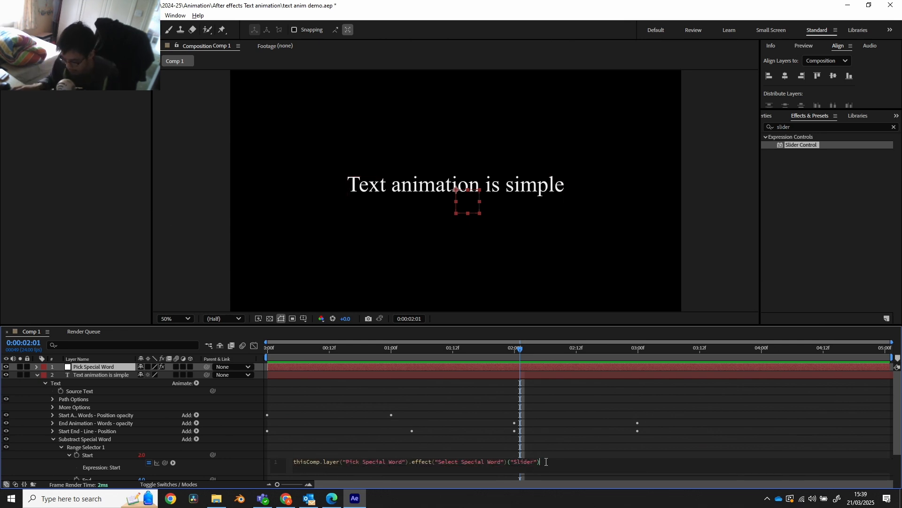
type("-")
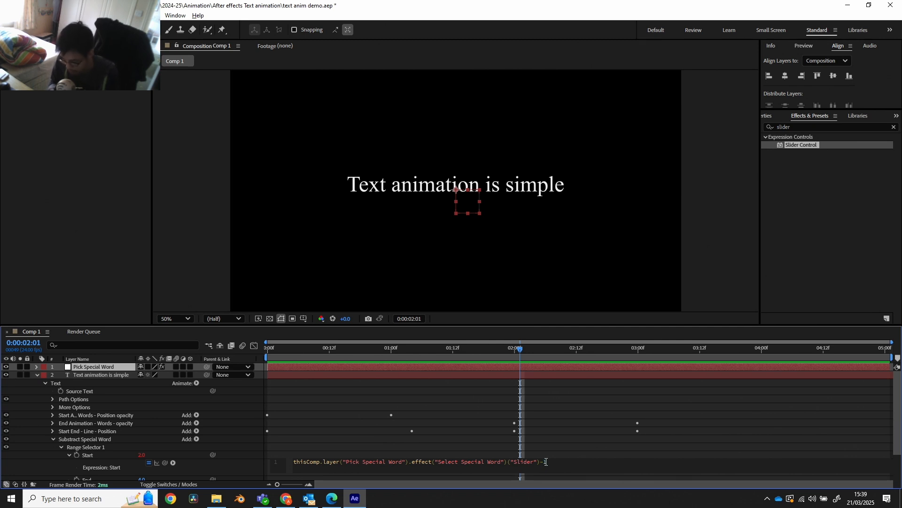
type("1")
left_click(596, 456)
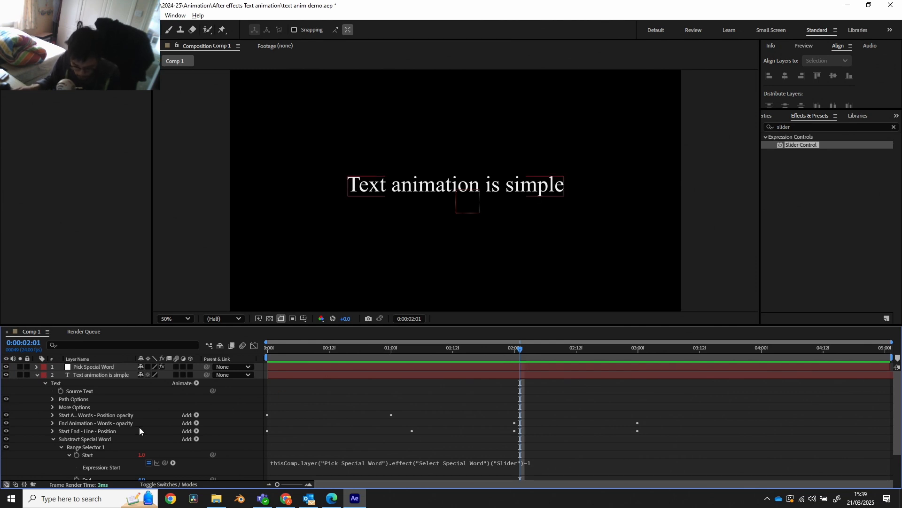
Step: Add an expression to the same range selector's End, linking it directly to the null's "Select Special Word" slider
scroll(106, 431, "down", 3)
left_click(75, 443, "alt")
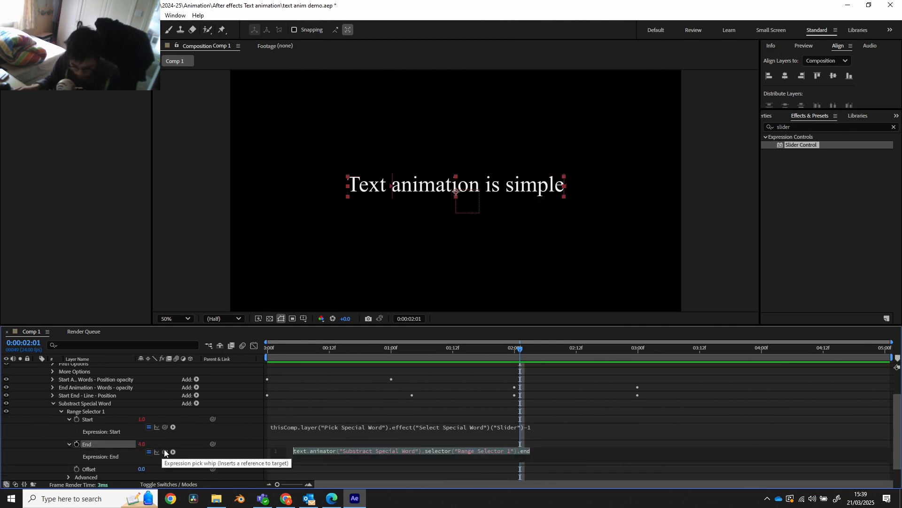
scroll(107, 397, "up", 2)
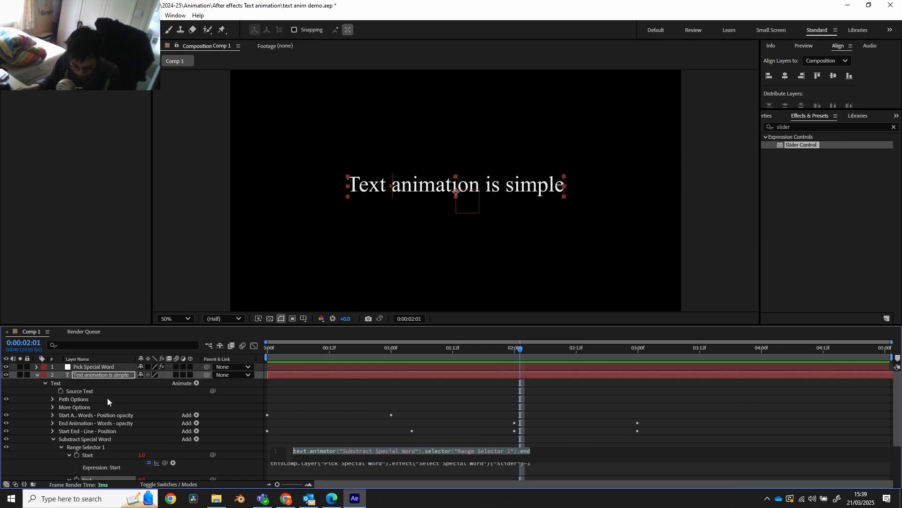
left_click(102, 367)
scroll(142, 382, "down", 3)
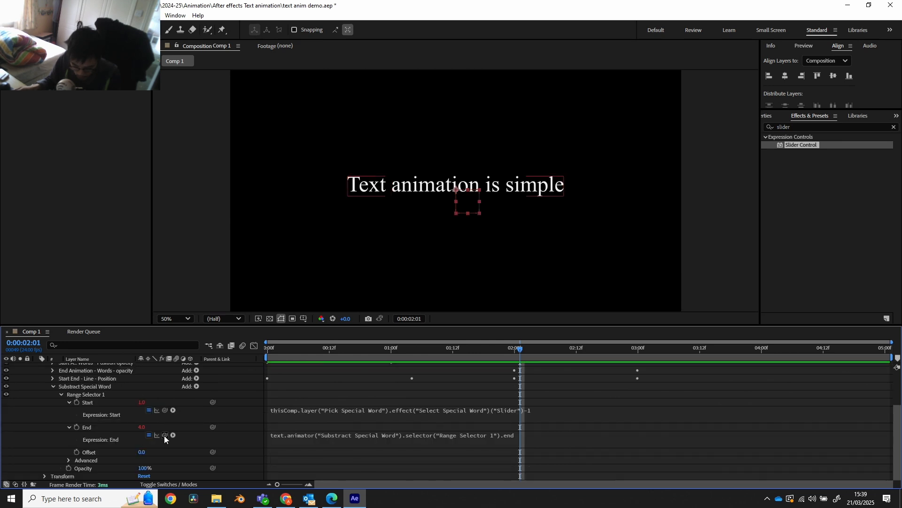
left_click_drag(165, 435, 44, 77)
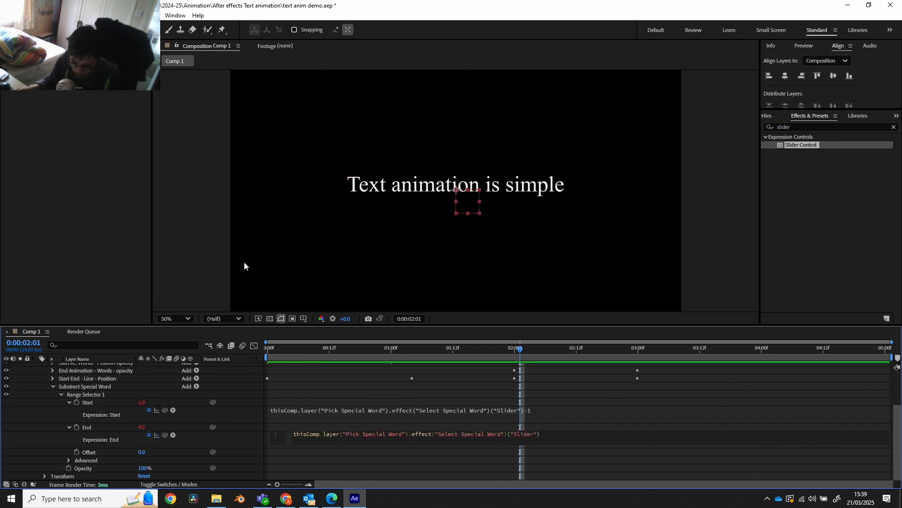
left_click(145, 402)
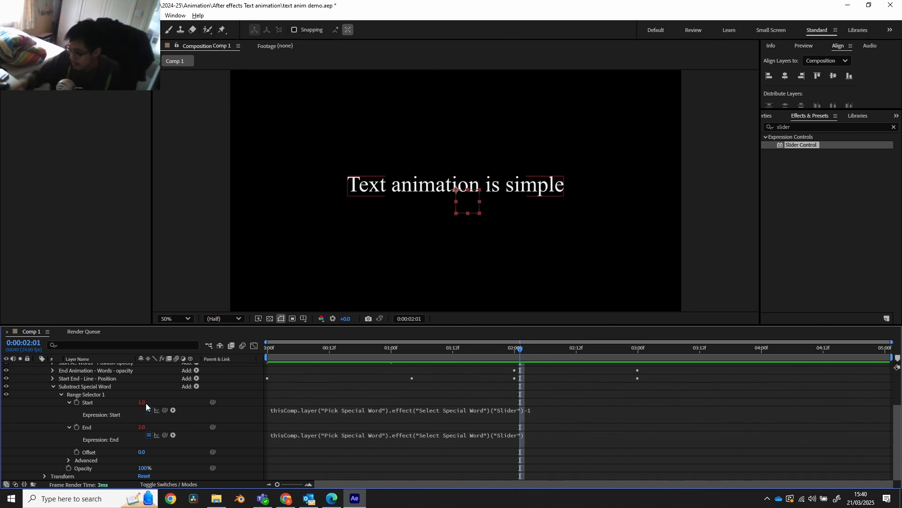
Step: Set the "Substract Special Word" animator's Opacity to 0%
left_click(68, 460)
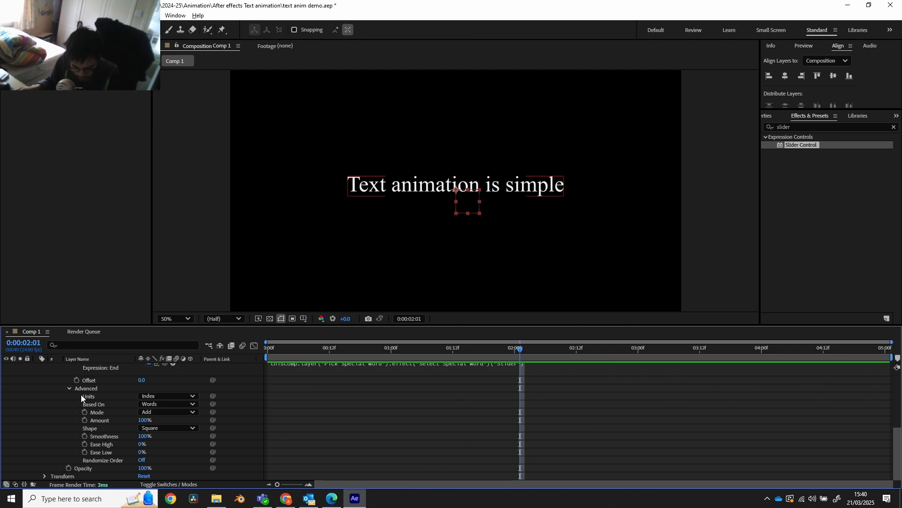
left_click(70, 388)
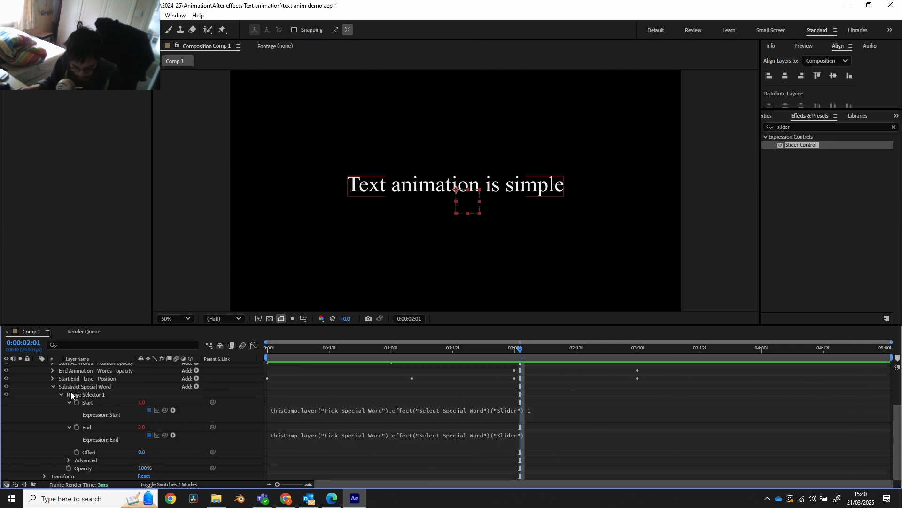
left_click(144, 468)
type("0")
key("Return")
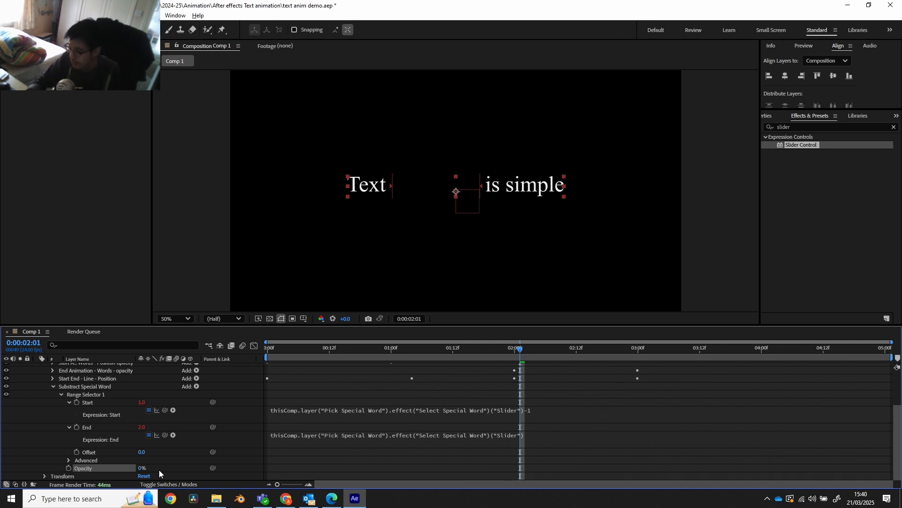
Step: Test the "Pick Special Word" null's slider with the values 1, 2 and 3, and leave it at 4
scroll(103, 375, "up", 3)
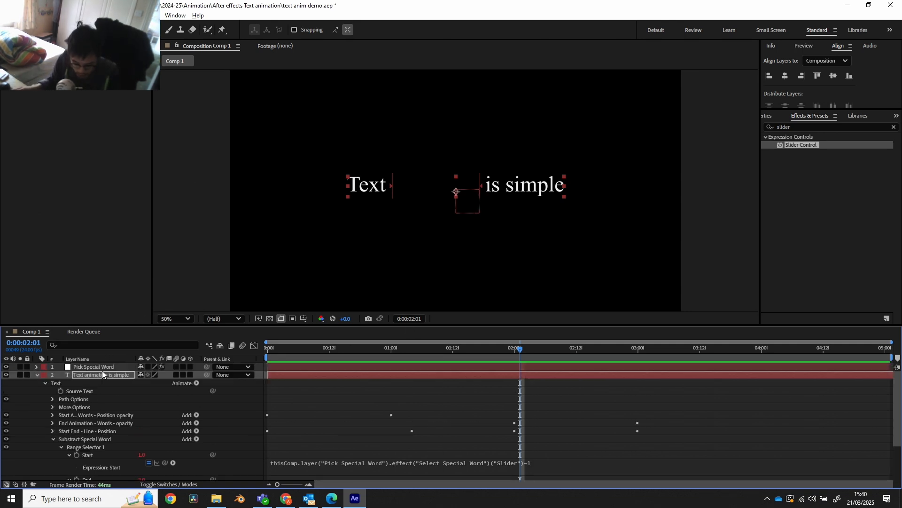
left_click(96, 366)
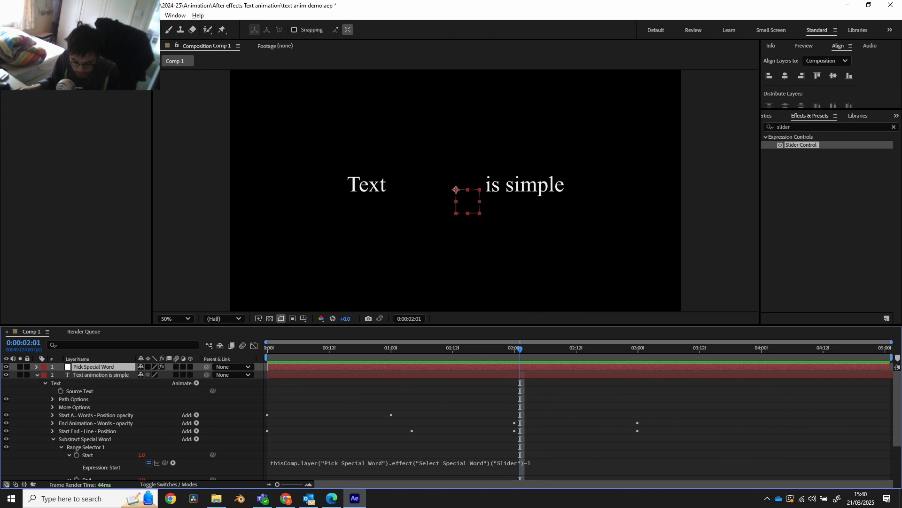
left_click_drag(84, 70, 92, 70)
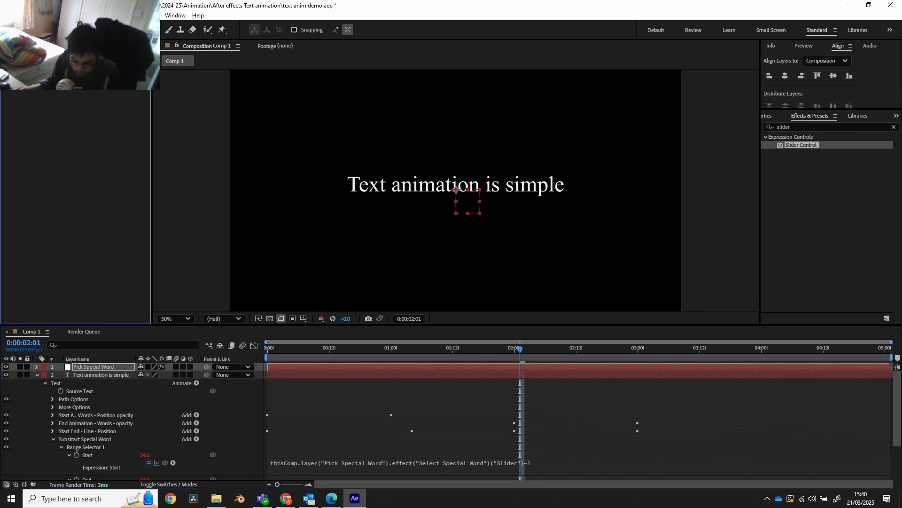
type("1")
key("Return")
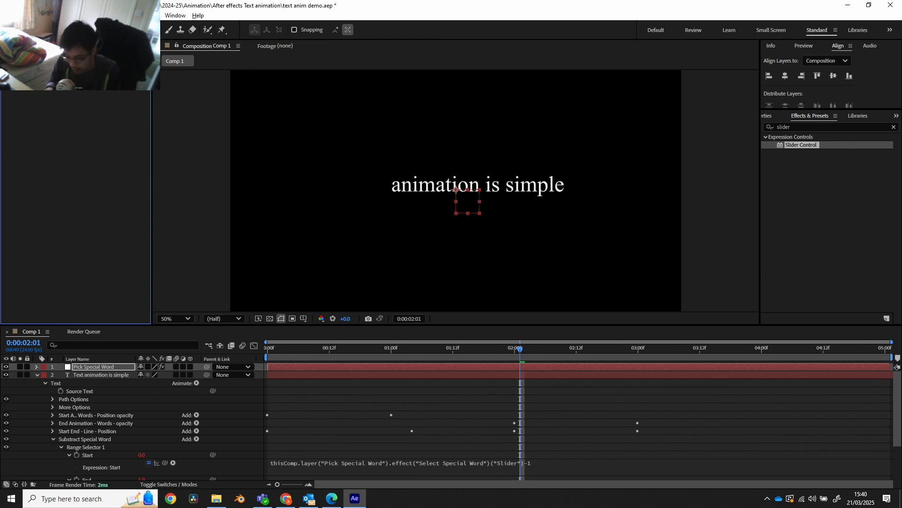
type("2")
key("Return")
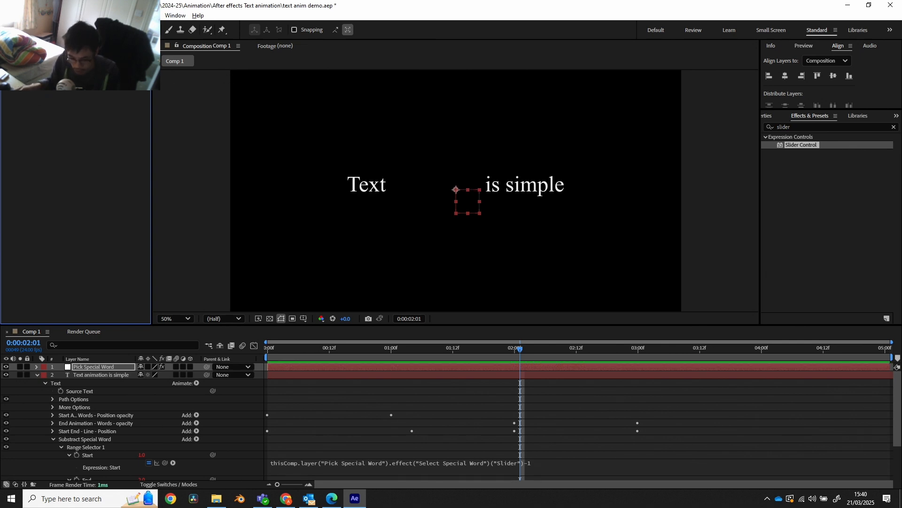
type("3")
key("Return")
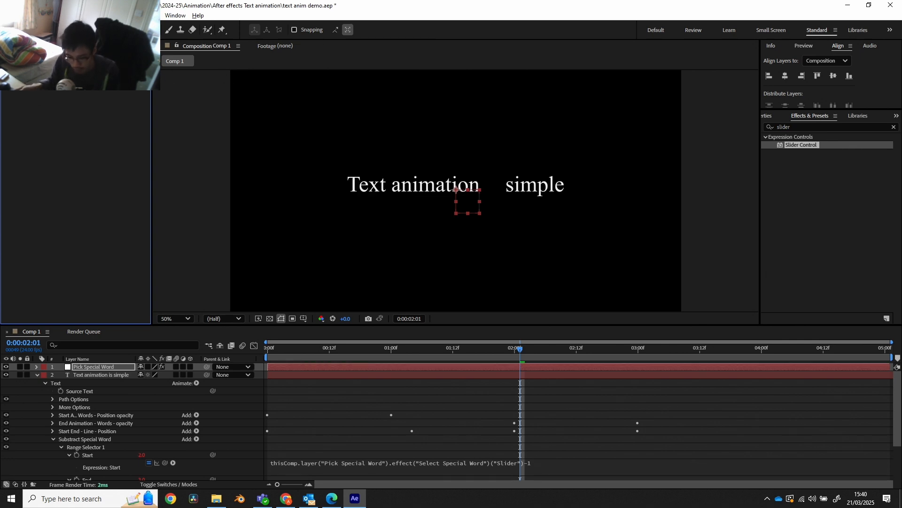
type("4")
key("Return")
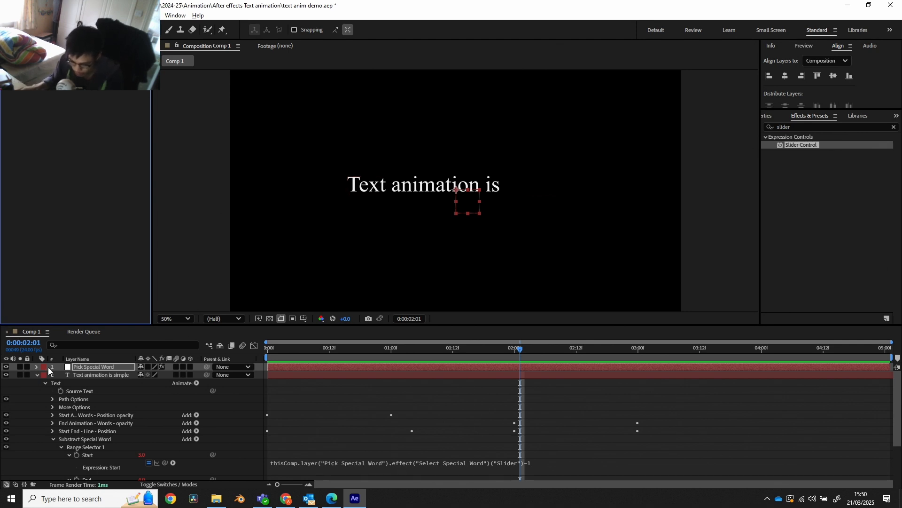
Step: Collapse the "Text animation is simple" layer's properties and duplicate the layer
left_click(83, 375)
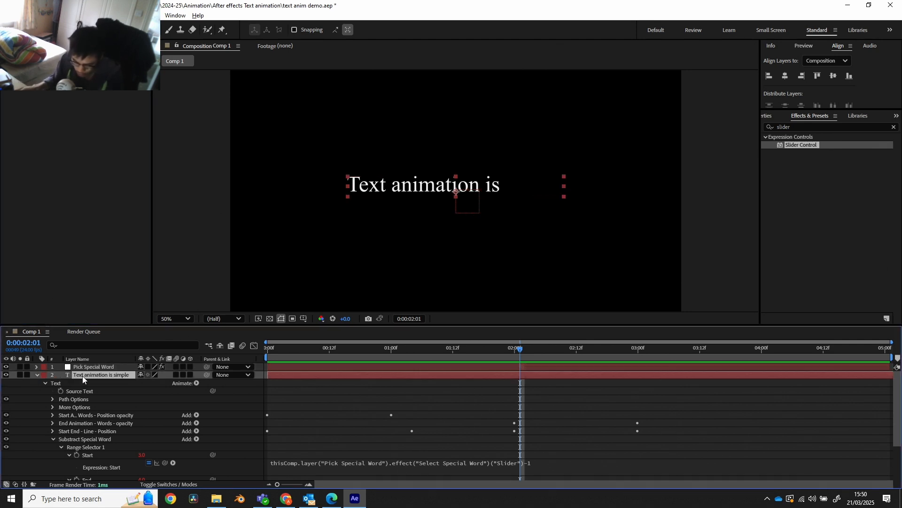
left_click(38, 375)
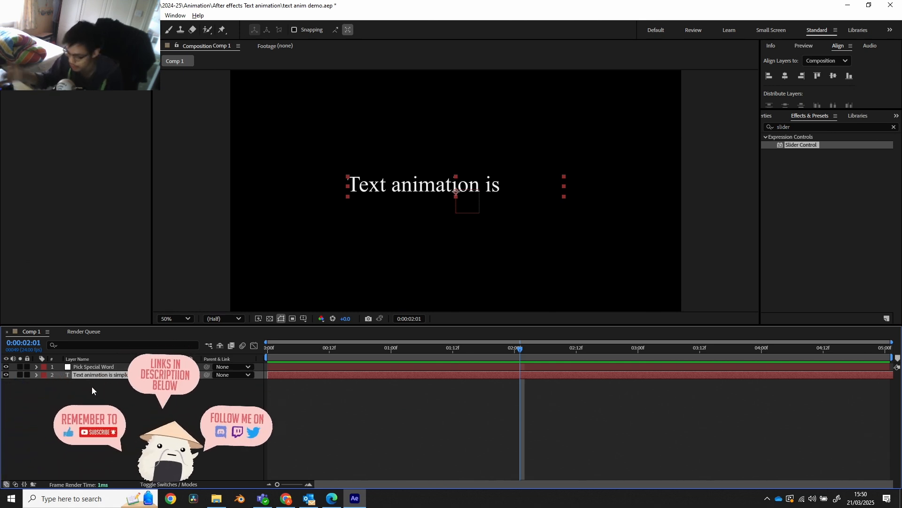
key("ctrl+d")
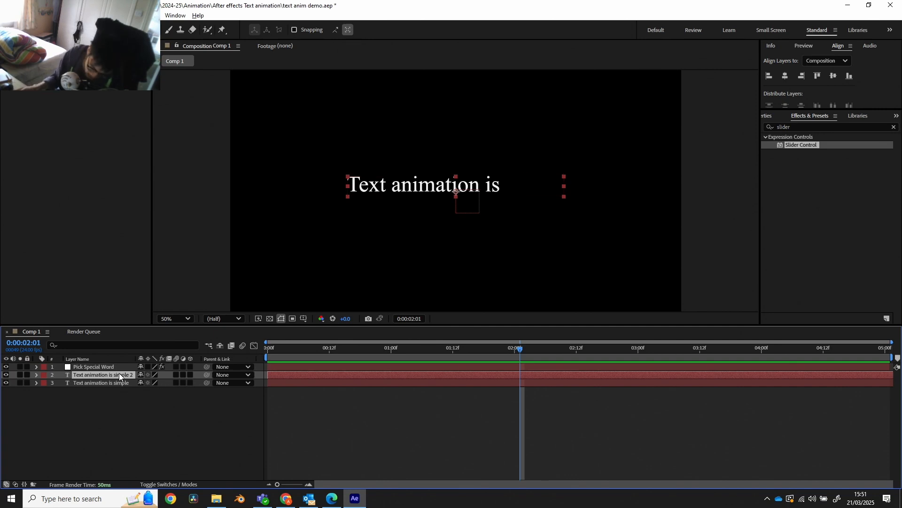
Step: Rename the duplicated text layer "Special Word" and change its label colour to yellow
key("Return")
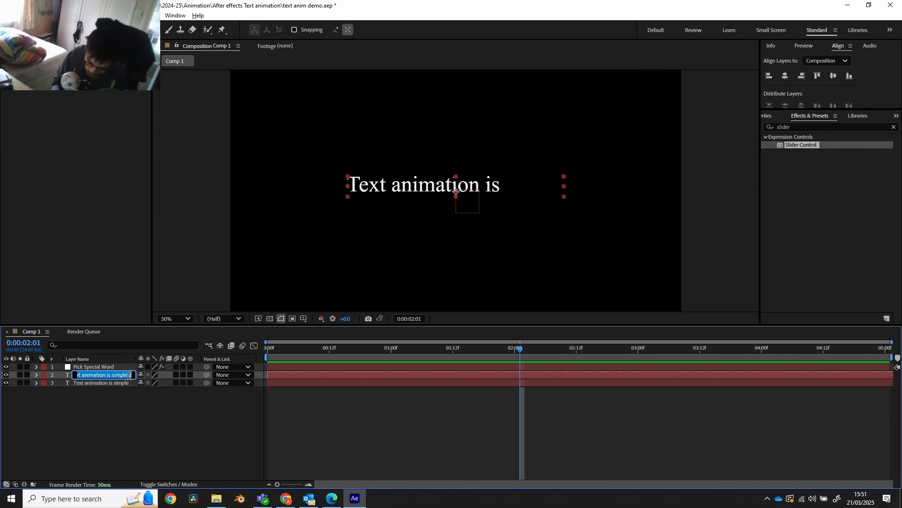
type("Special ")
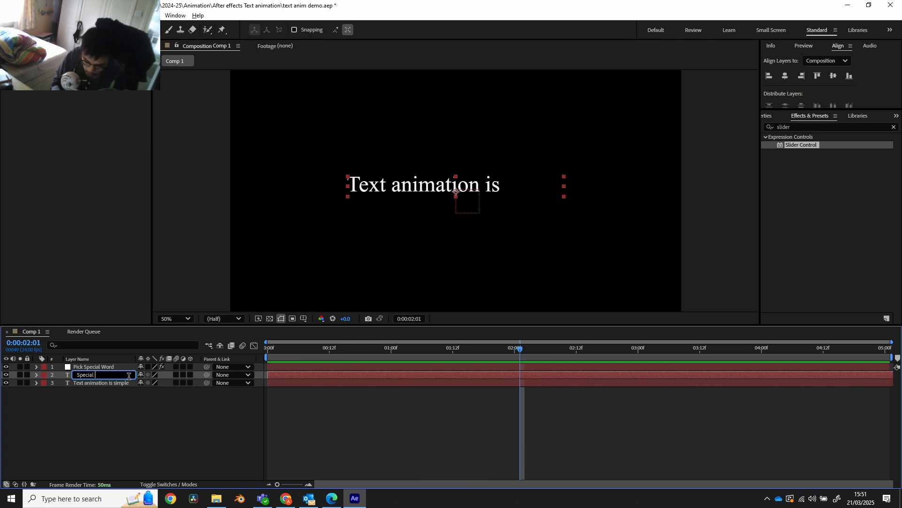
type("Word")
key("Return")
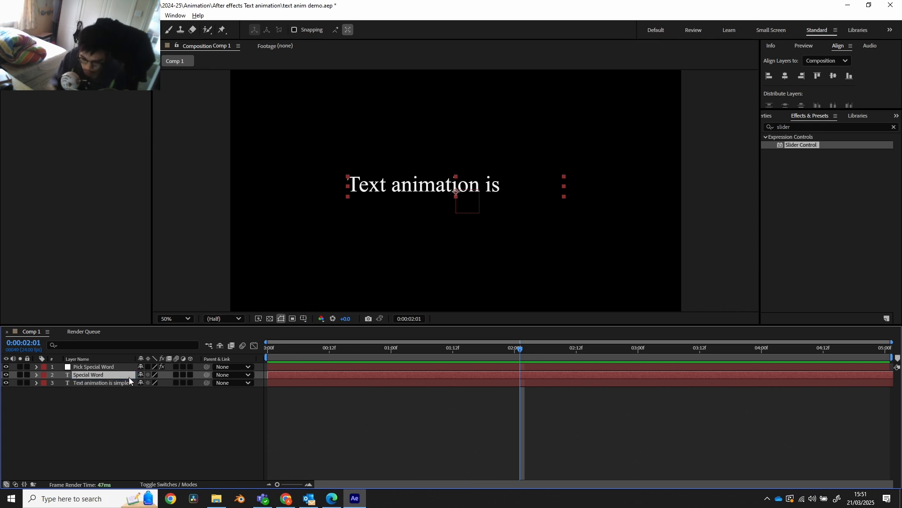
left_click(45, 376)
left_click(65, 227)
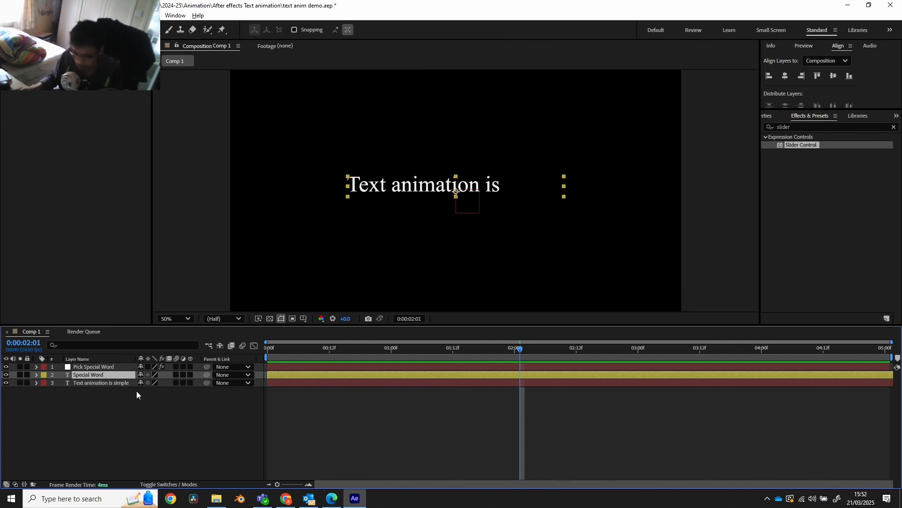
Step: Rename the "Substract Special Word" animator on the Special Word layer to "Special Word - Hide After"
left_click(38, 375)
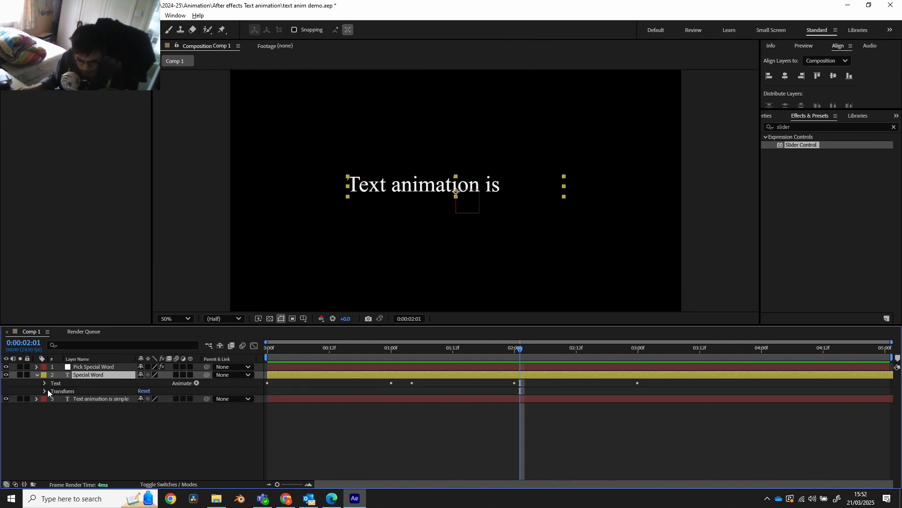
left_click(44, 383)
left_click(75, 439)
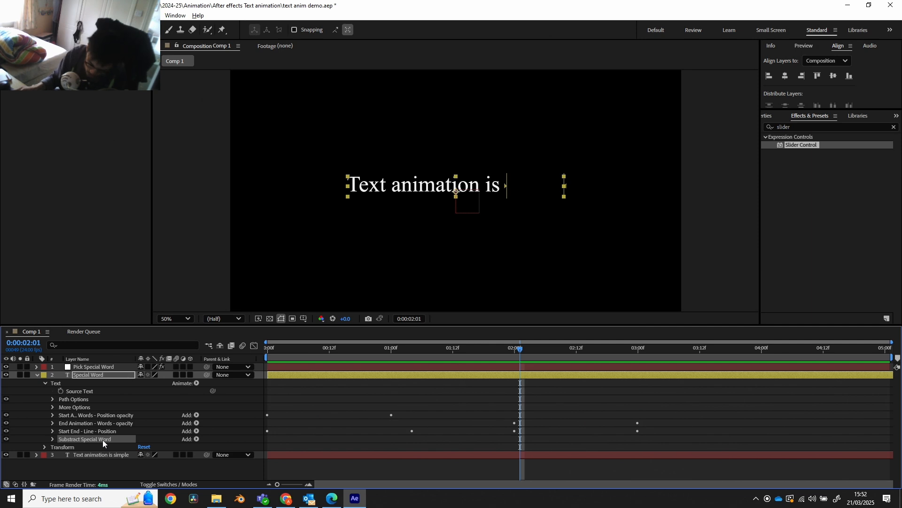
key("Return")
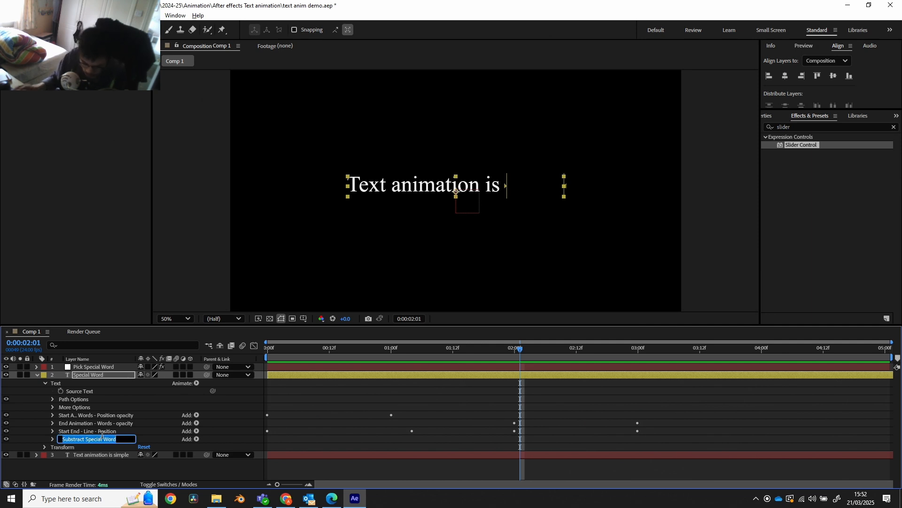
key("Home")
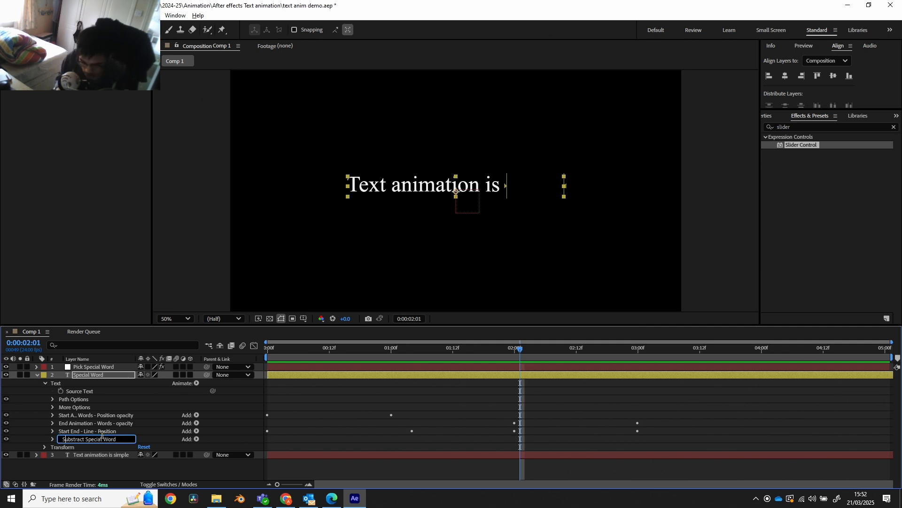
key("Delete")
key("Delete")
key("Delete")
key("Delete")
key("Delete")
key("Delete")
key("Delete")
key("Delete")
key("Delete")
key("Delete")
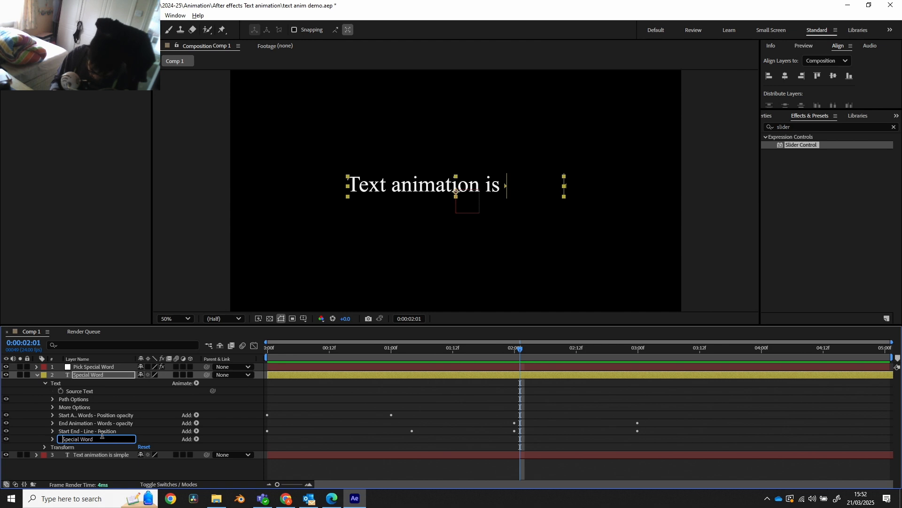
key("Right")
key("Right")
type("- Hide After")
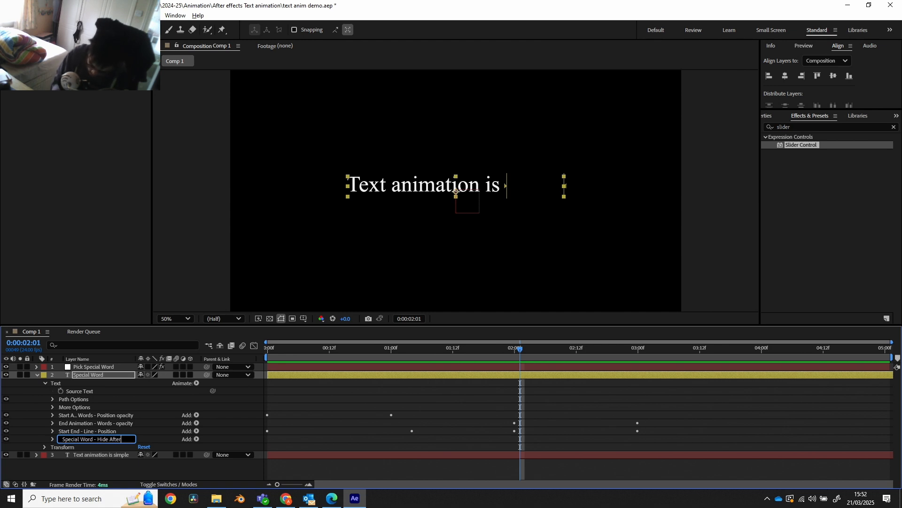
key("Return")
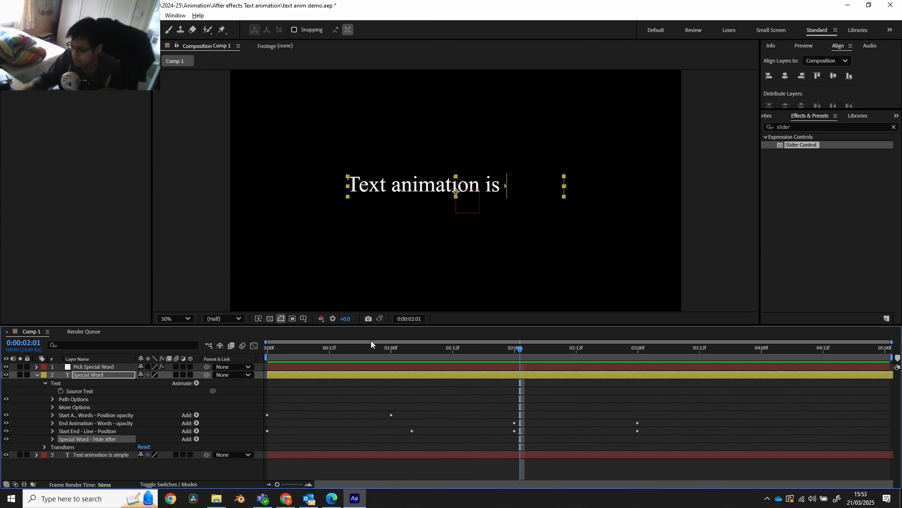
Step: Remove the -1 from the Start expression in the "Special Word - Hide After" animator's range selector
left_click(52, 438)
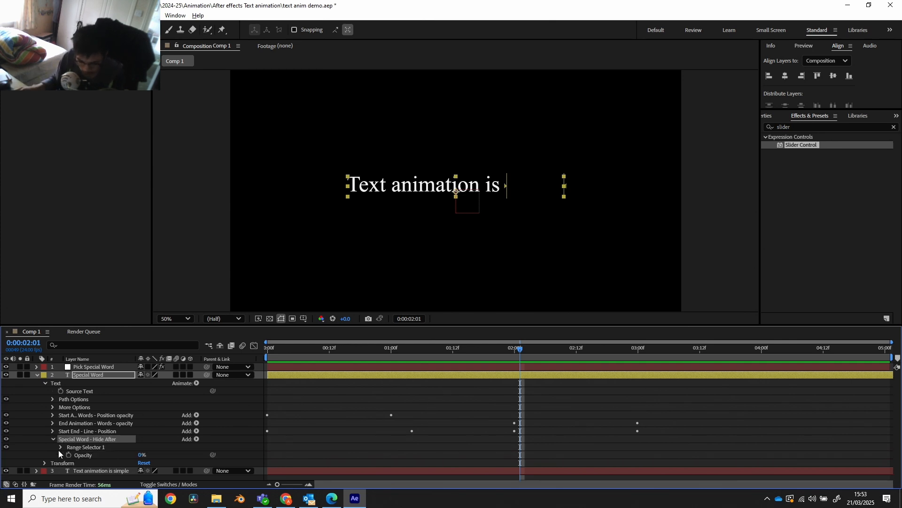
left_click(58, 450)
scroll(129, 410, "down", 1)
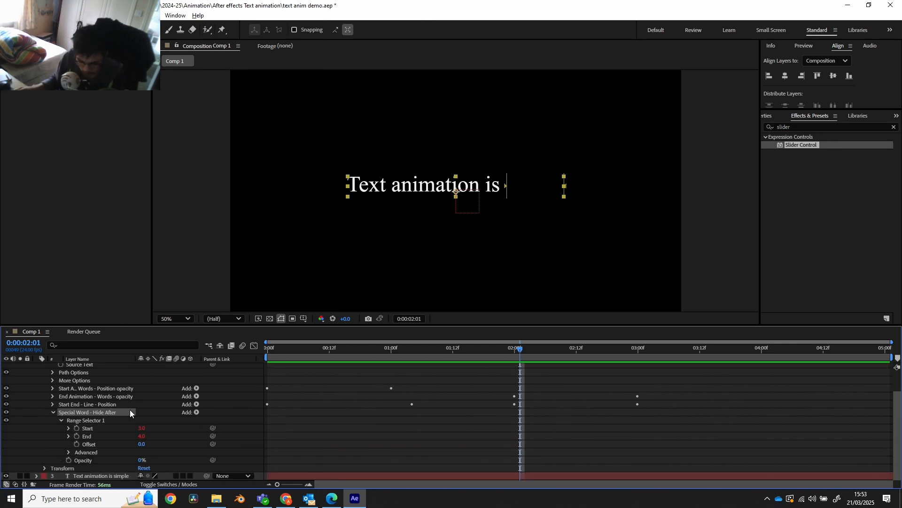
left_click(69, 429)
left_click(553, 436)
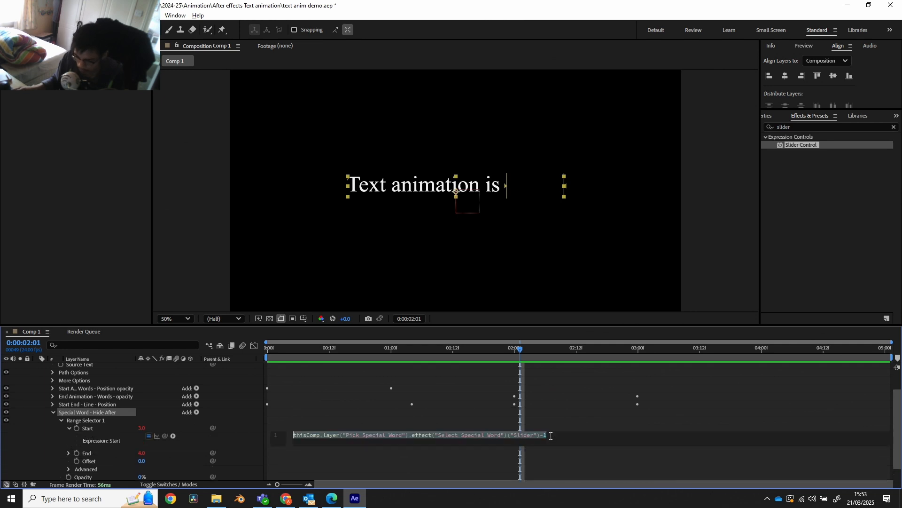
left_click(551, 436)
key("BackSpace")
key("BackSpace")
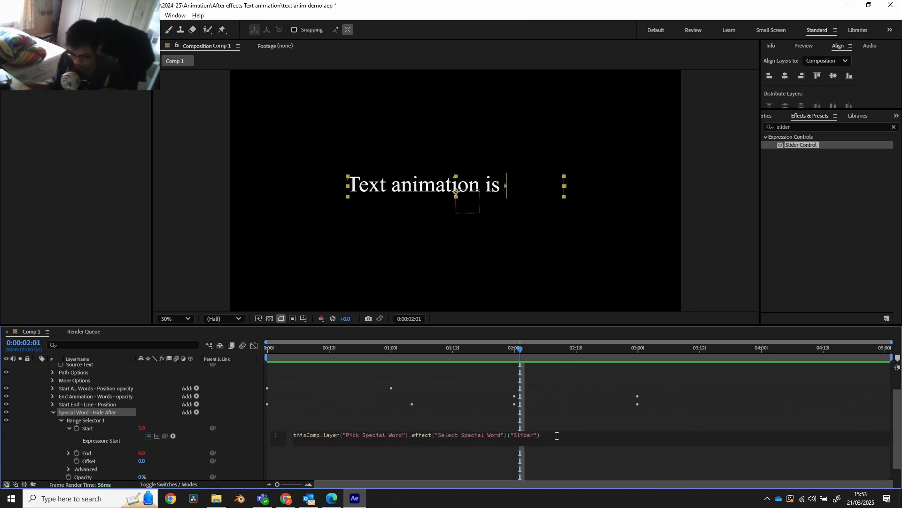
Step: Remove the expression from the "Hide After" range selector's End and set End to 200
left_click(67, 453)
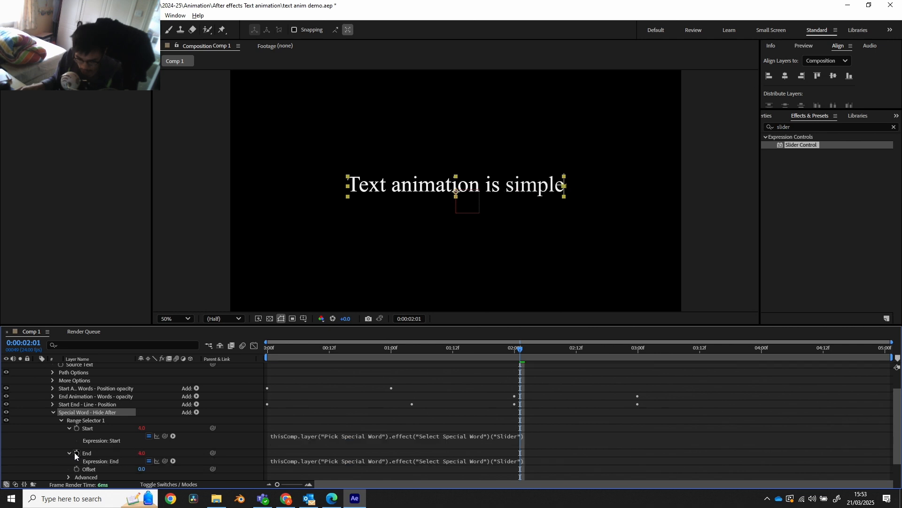
left_click(75, 453, "alt")
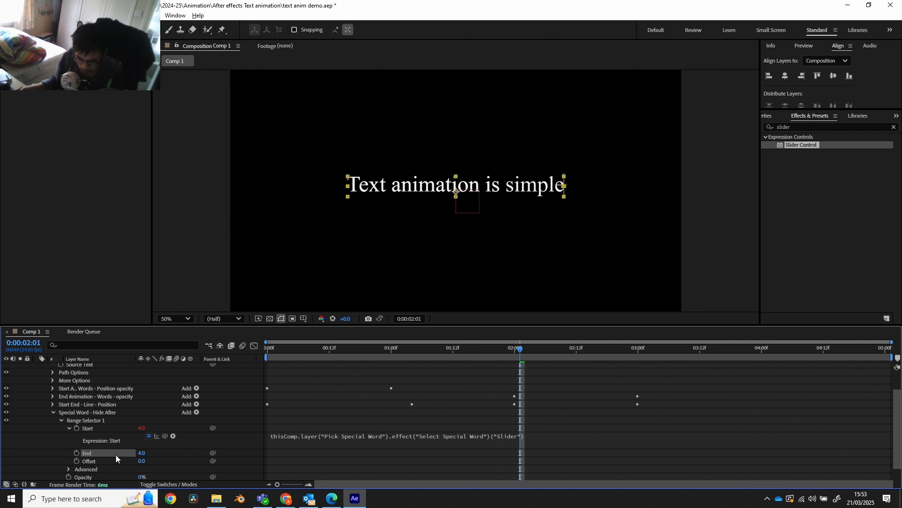
left_click(142, 452)
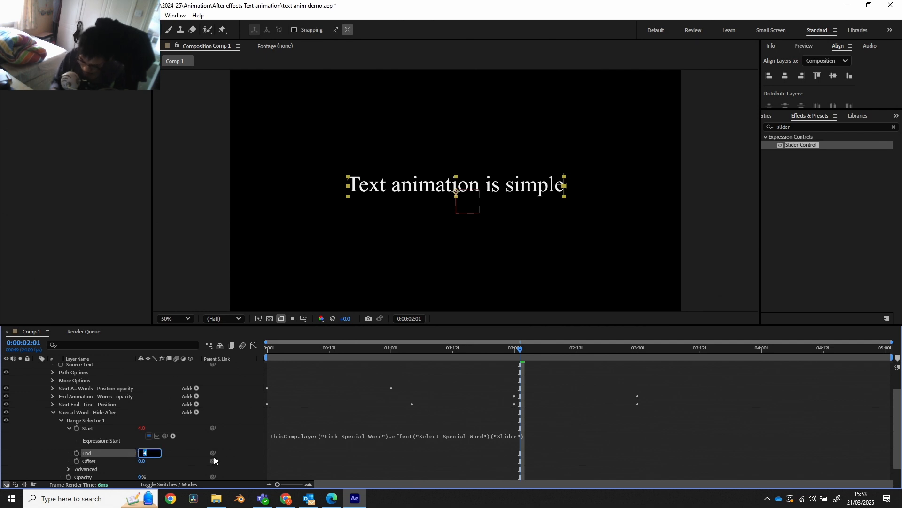
type("200")
key("Return")
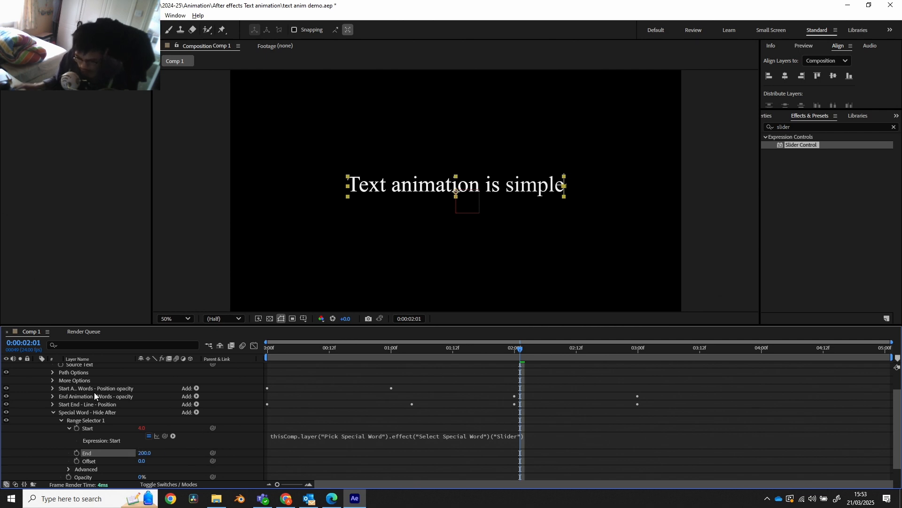
Step: Solo the Special Word layer to check its text on its own
scroll(61, 442, "up", 3)
left_click(20, 374)
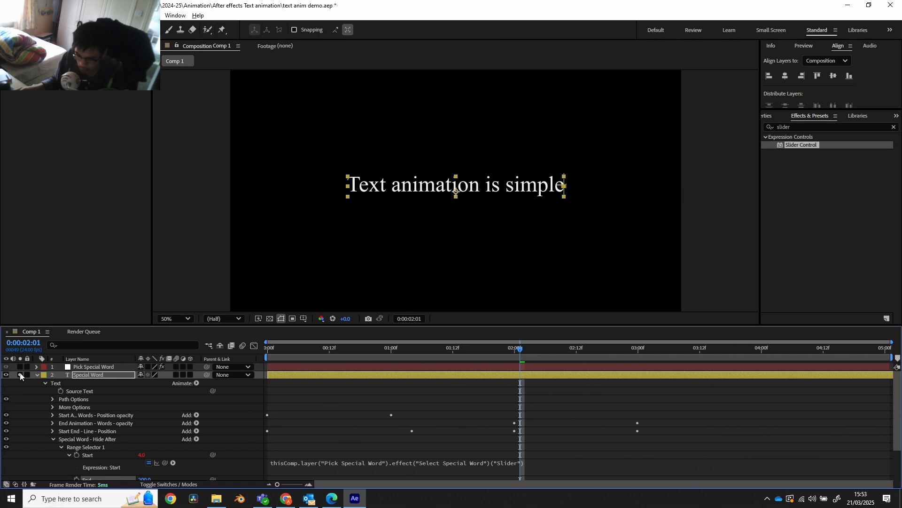
scroll(45, 394, "down", 5)
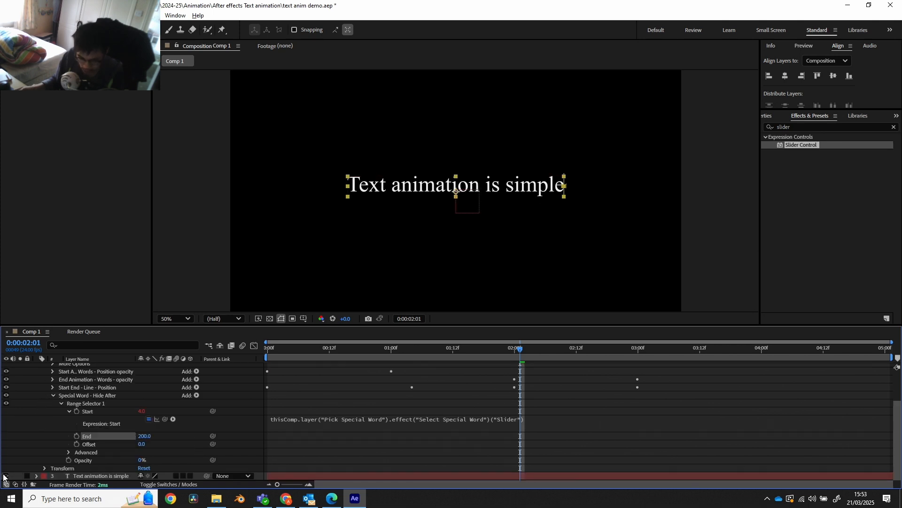
scroll(32, 404, "up", 5)
scroll(32, 405, "down", 5)
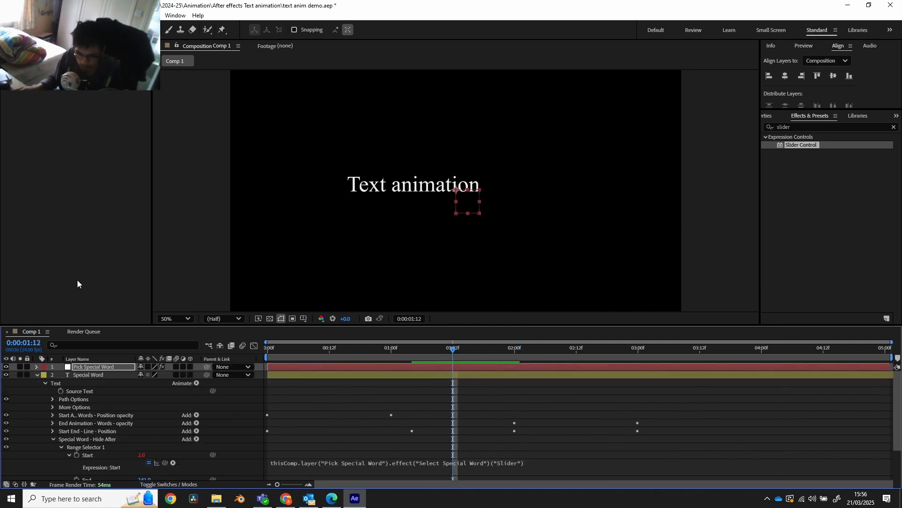
Step: Turn the visibility of the "Text animation is simple" layer back on
scroll(160, 402, "down", 3)
scroll(52, 408, "up", 3)
scroll(52, 405, "down", 3)
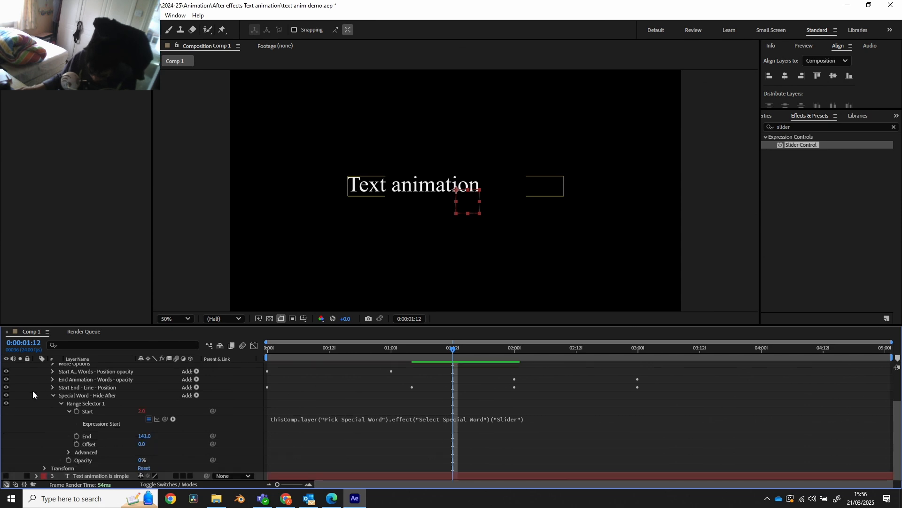
left_click(6, 475)
scroll(43, 416, "up", 3)
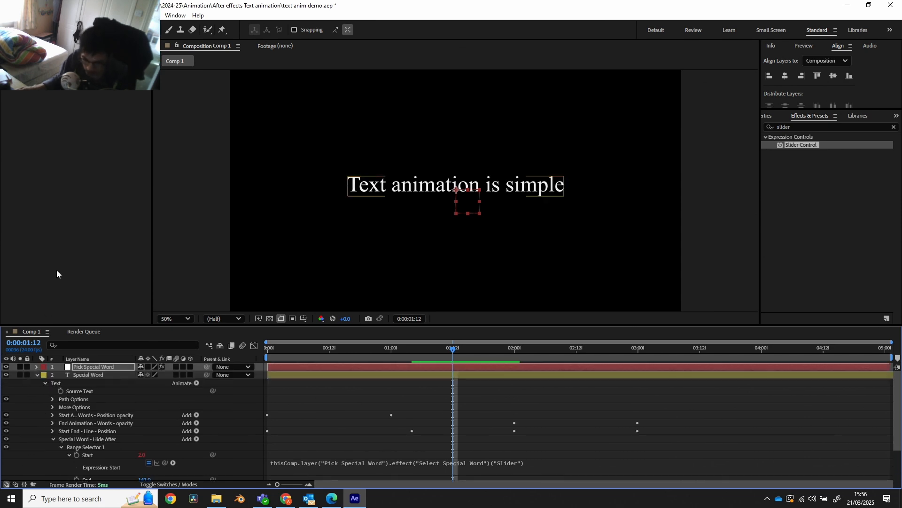
Step: Compare the Special Word layer alone and with the other layers by switching its solo on and off
left_click(20, 374)
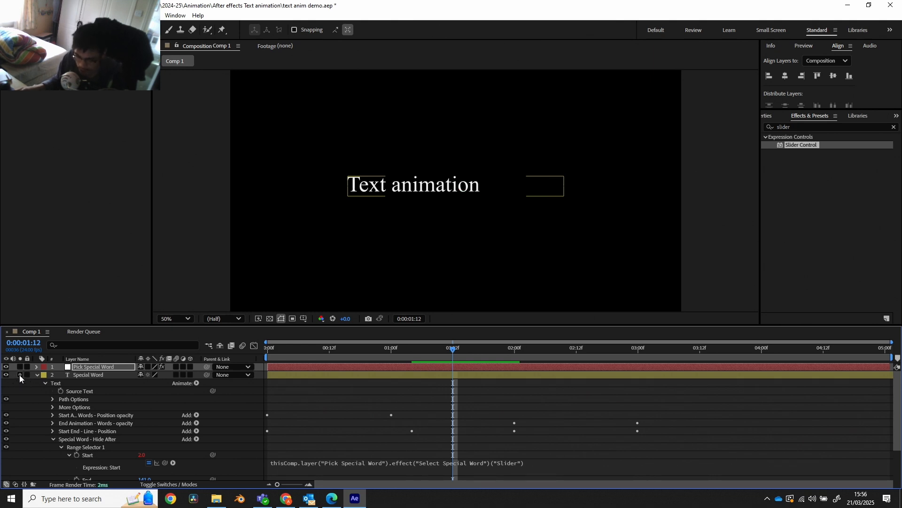
left_click(20, 374)
left_click(20, 374)
left_click(20, 374)
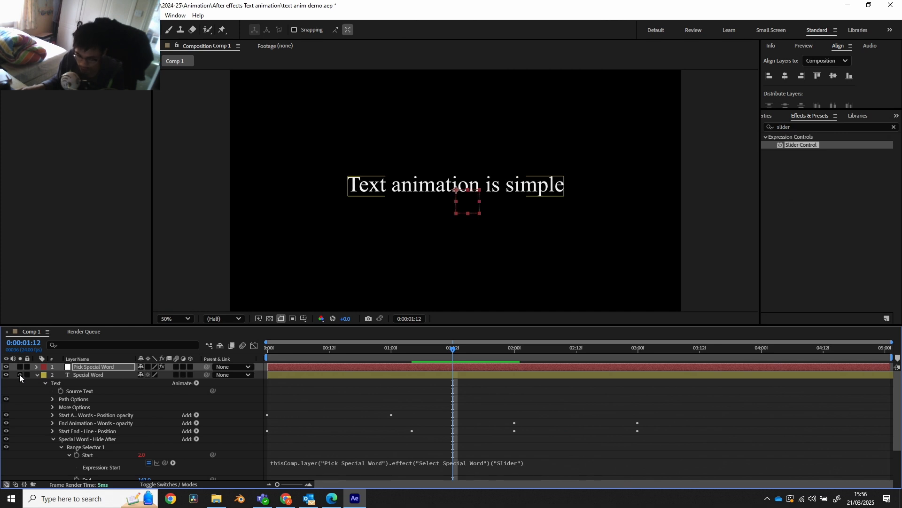
left_click(20, 375)
left_click(20, 375)
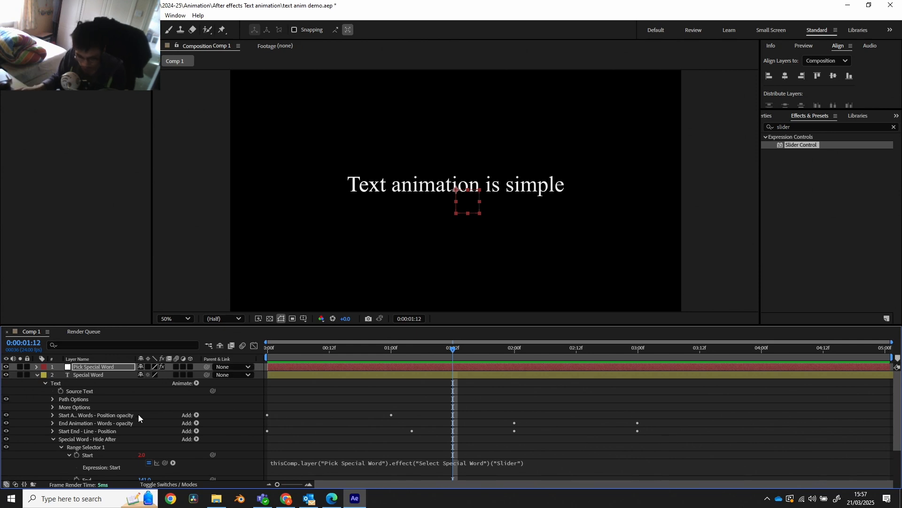
Step: Duplicate the "Special Word - Hide After" animator and rename the copy "Special Word - Hide Before"
scroll(119, 436, "down", 2)
left_click(100, 396)
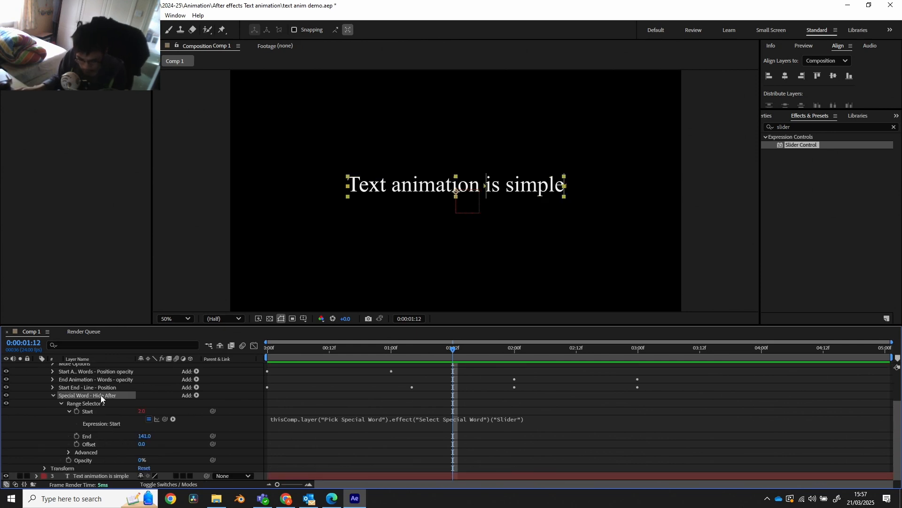
left_click(53, 395)
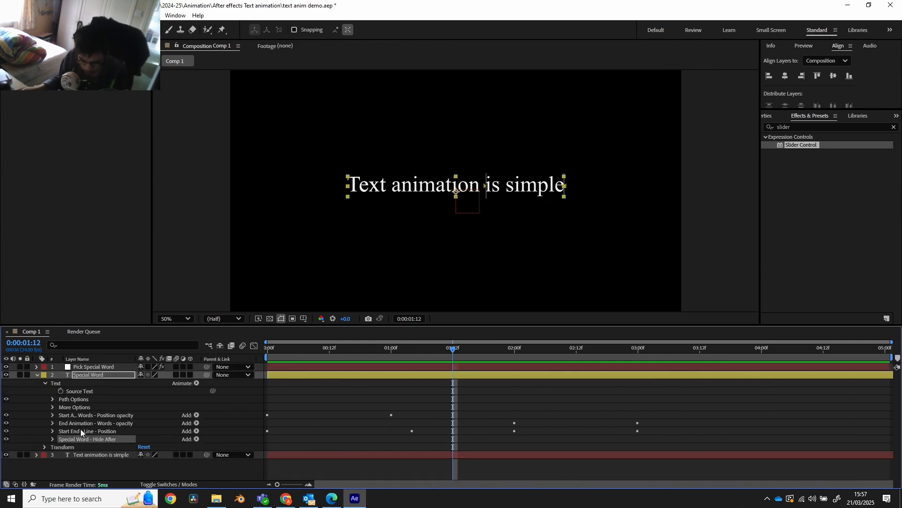
key("ctrl+d")
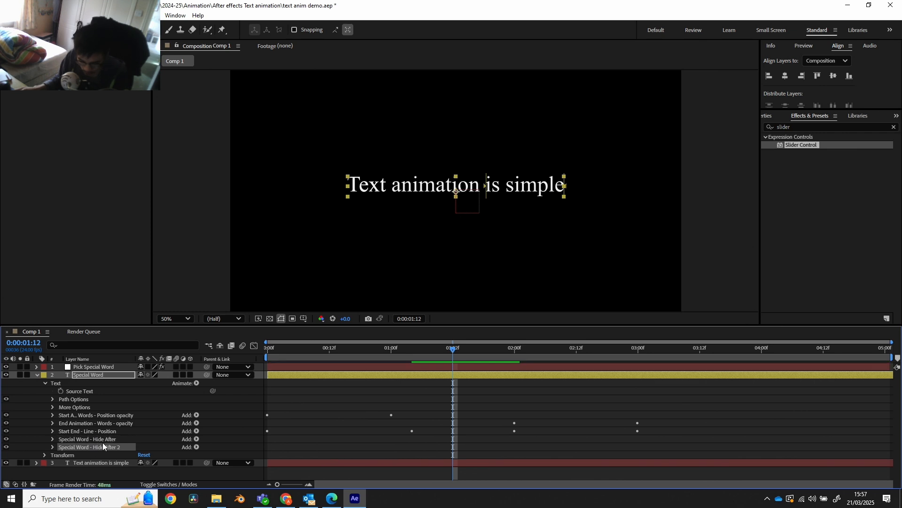
key("Return")
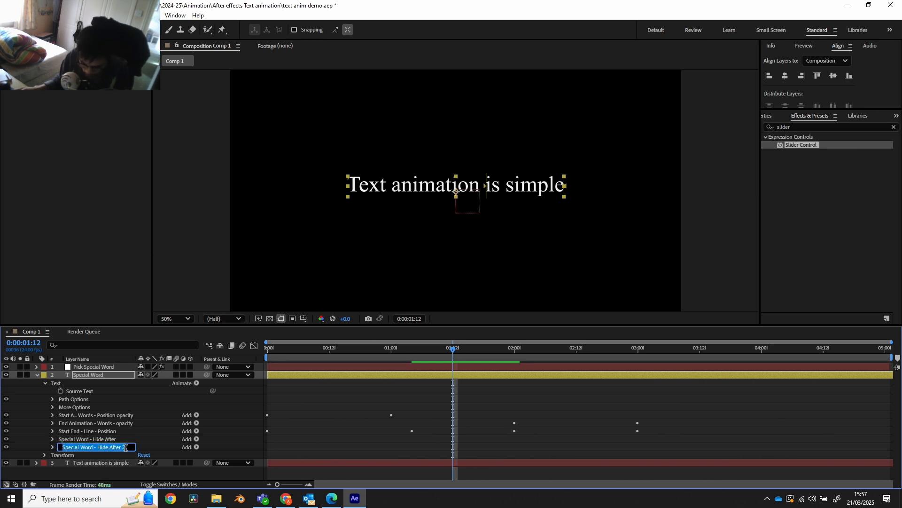
left_click_drag(127, 447, 109, 447)
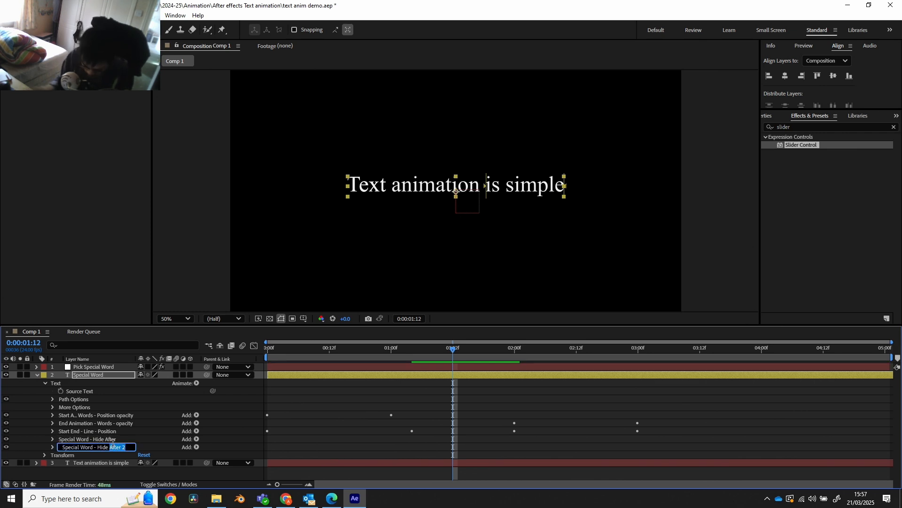
type("Befor")
type("e")
key("Return")
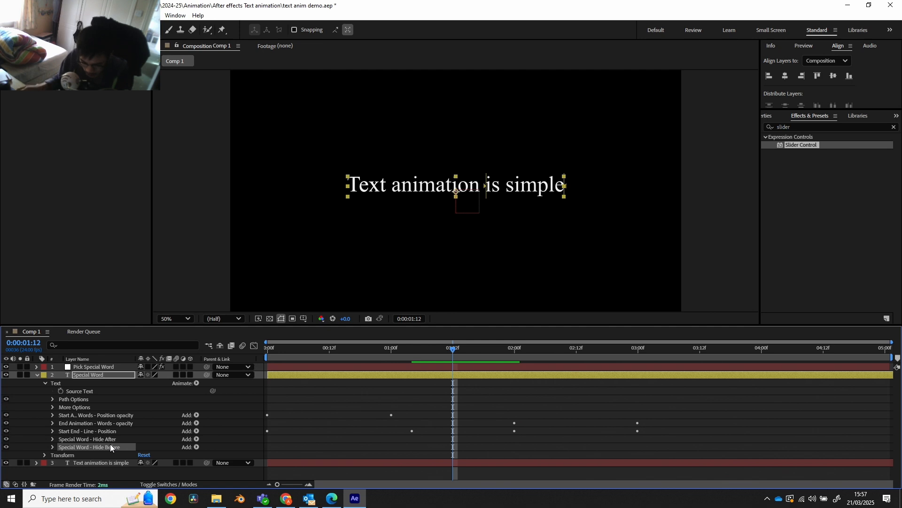
Step: Set the End of the "Special Word - Hide Before" animator's range selector to 0
left_click(53, 447)
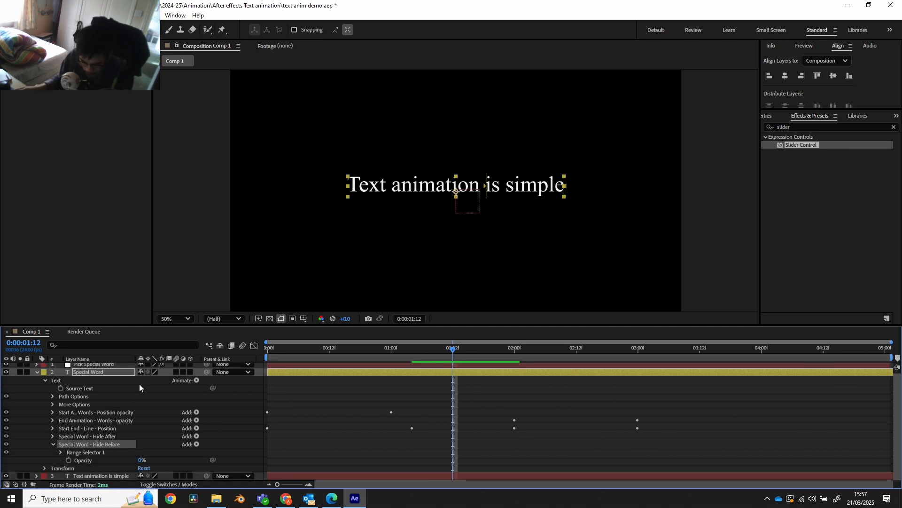
left_click(63, 452)
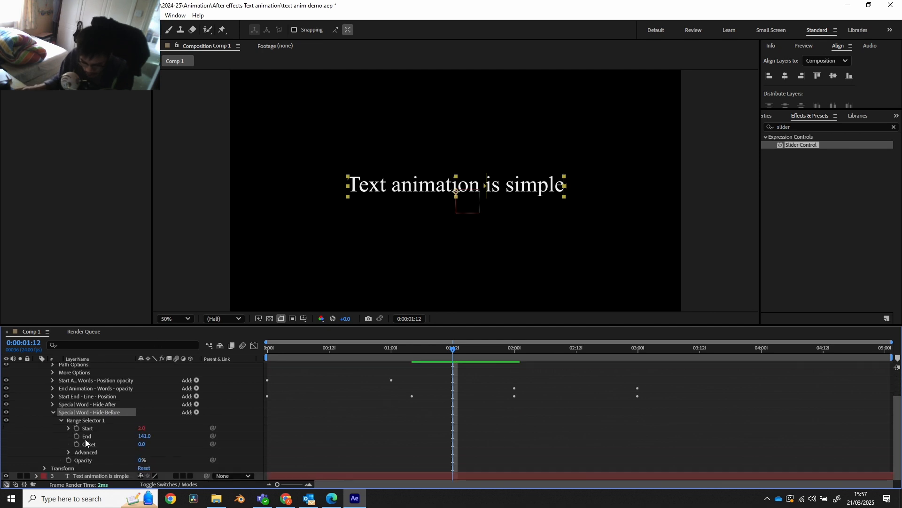
left_click(145, 436)
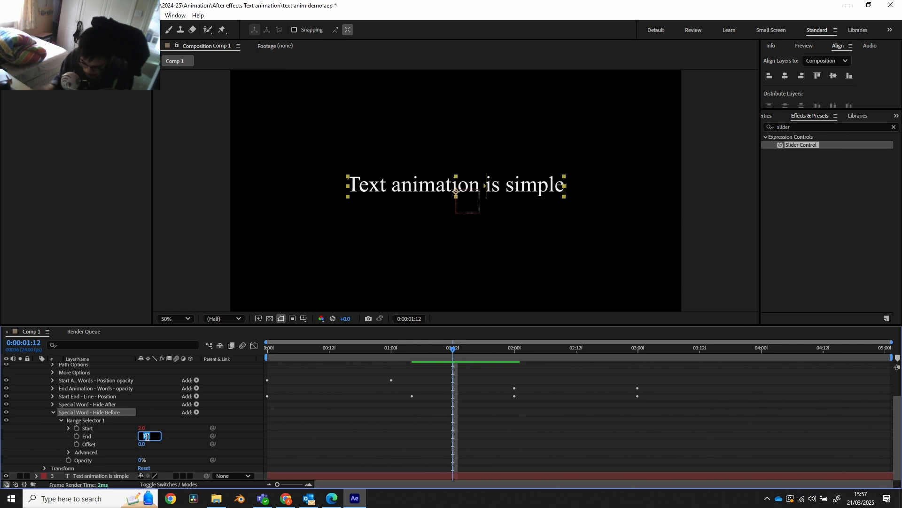
type("0")
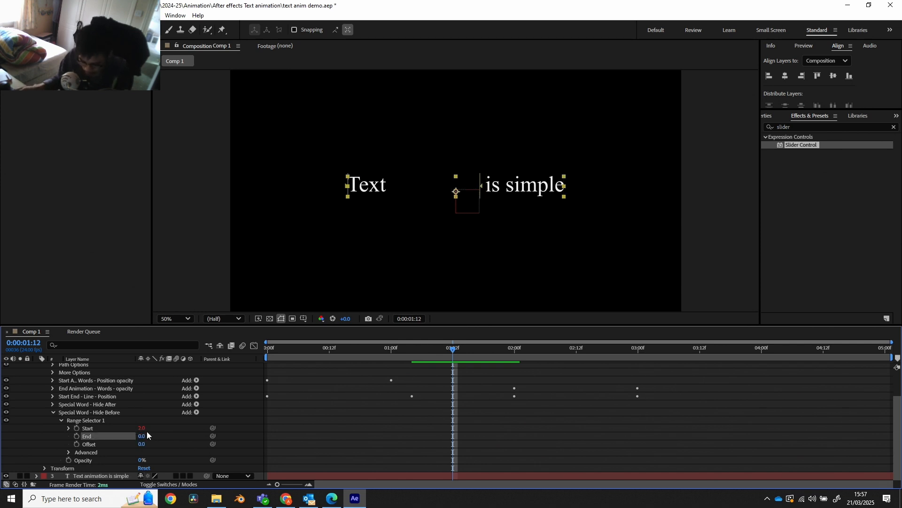
Step: Append -1 to the Start expression of the "Special Word - Hide Before" animator's range selector
left_click(69, 428)
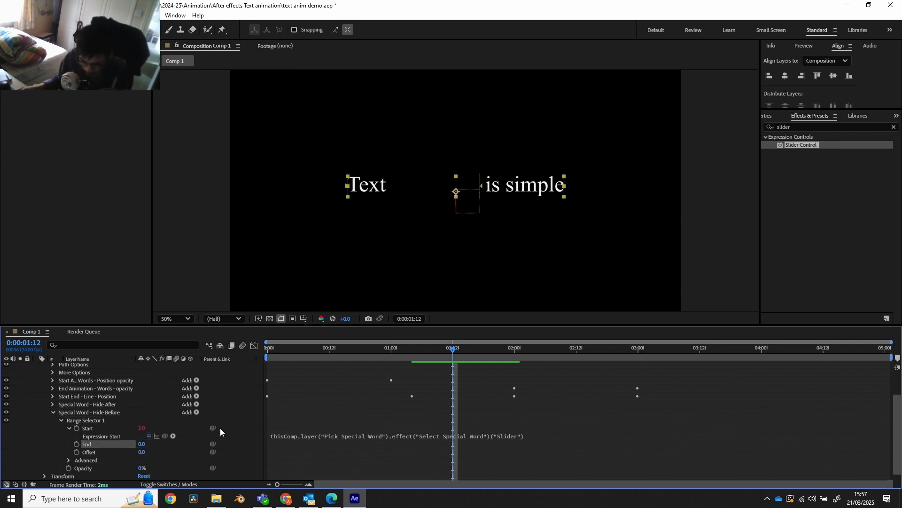
left_click(529, 434)
left_click(547, 437)
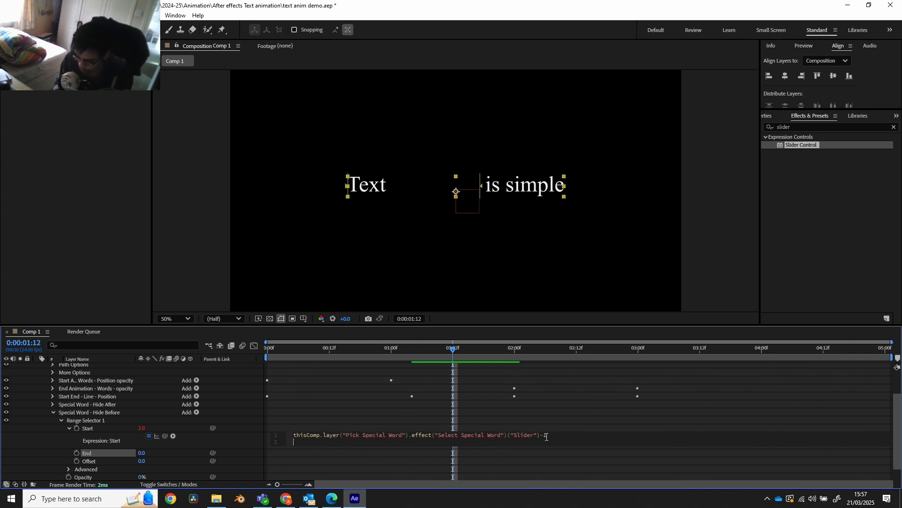
type("-1")
left_click(548, 450)
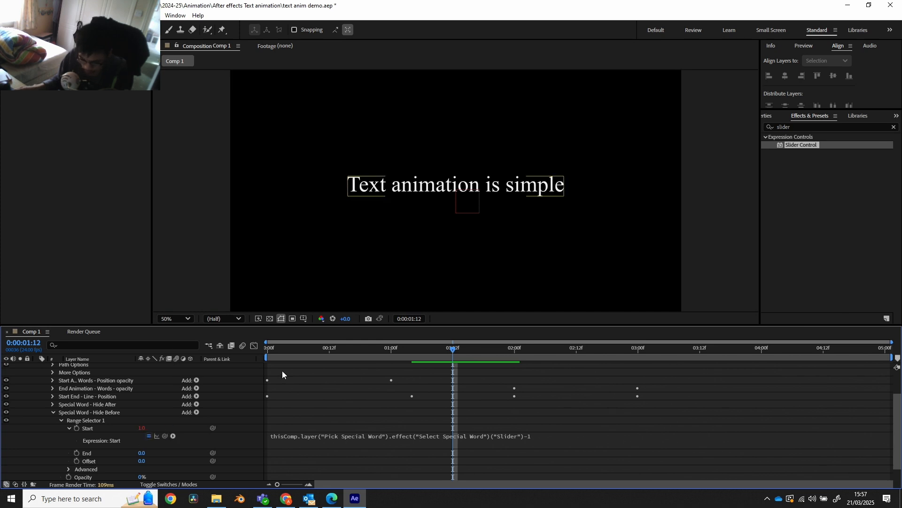
Step: Solo the Special Word layer and scrub through the opening of the animation to check the isolated word
left_click_drag(340, 350, 289, 350)
scroll(22, 387, "up", 3)
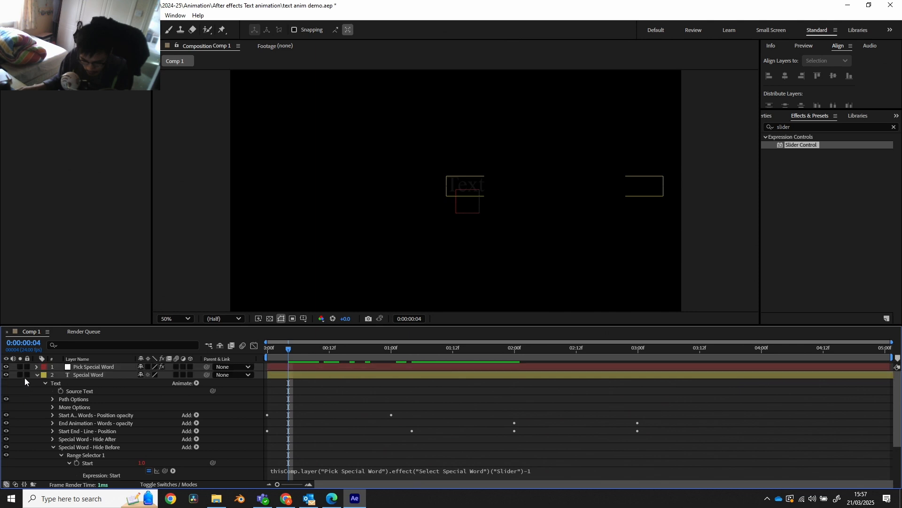
left_click(20, 375)
left_click_drag(362, 350, 426, 353)
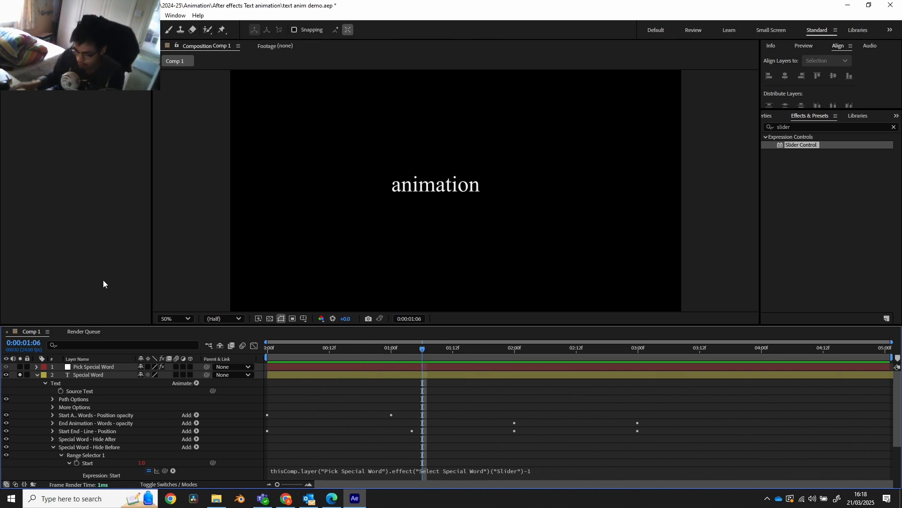
Step: Set the "Select Special Word" slider on the "Pick Special Word" null to 4
left_click(86, 367)
left_click_drag(88, 69, 94, 70)
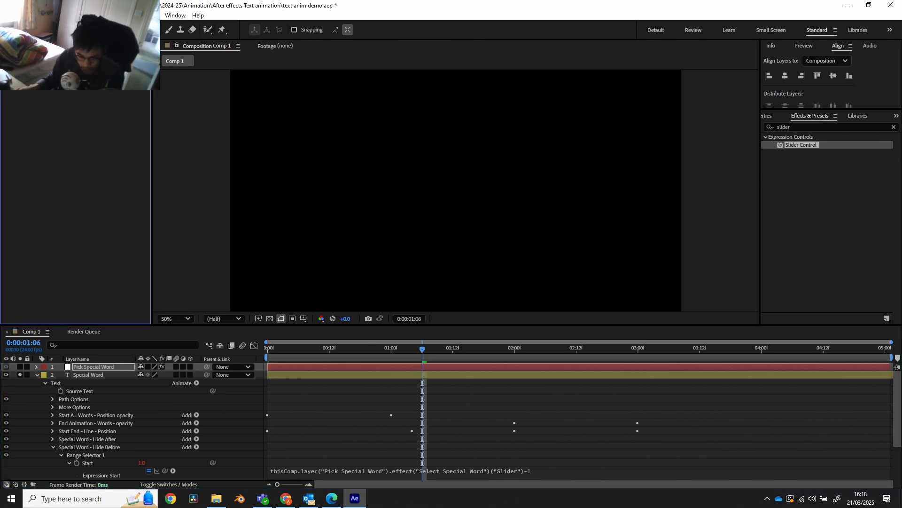
left_click(89, 70)
type("4")
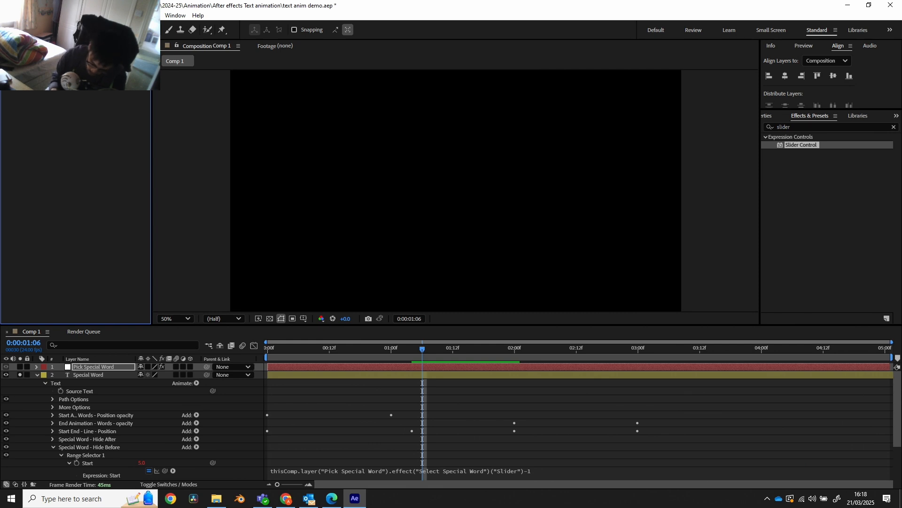
key("Return")
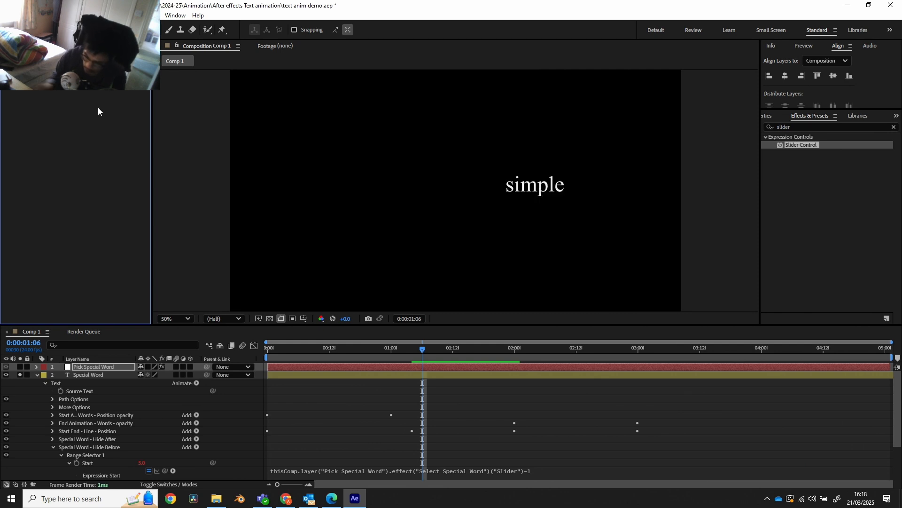
Step: Compare the Special Word and "Text animation is simple" layers by switching their solos on and off
left_click(21, 375)
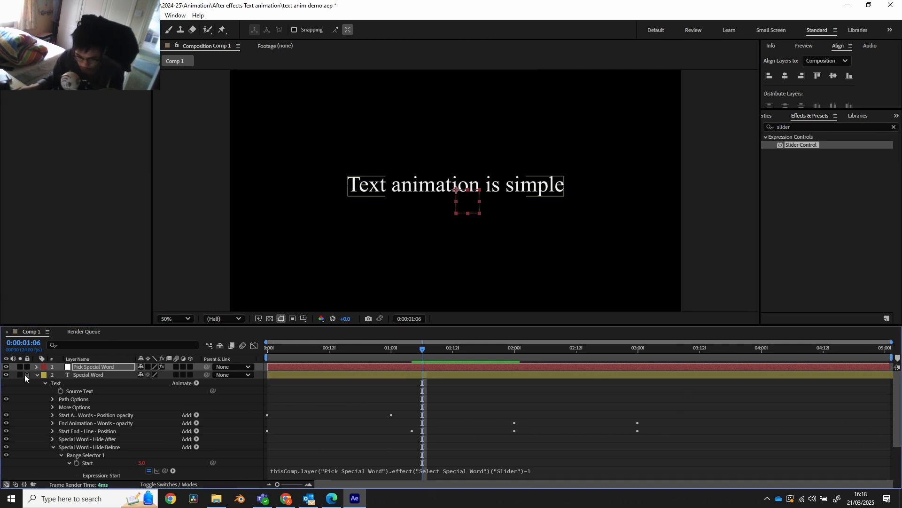
scroll(23, 375, "down", 3)
scroll(22, 376, "up", 3)
scroll(22, 376, "down", 3)
scroll(21, 371, "up", 3)
left_click(19, 371)
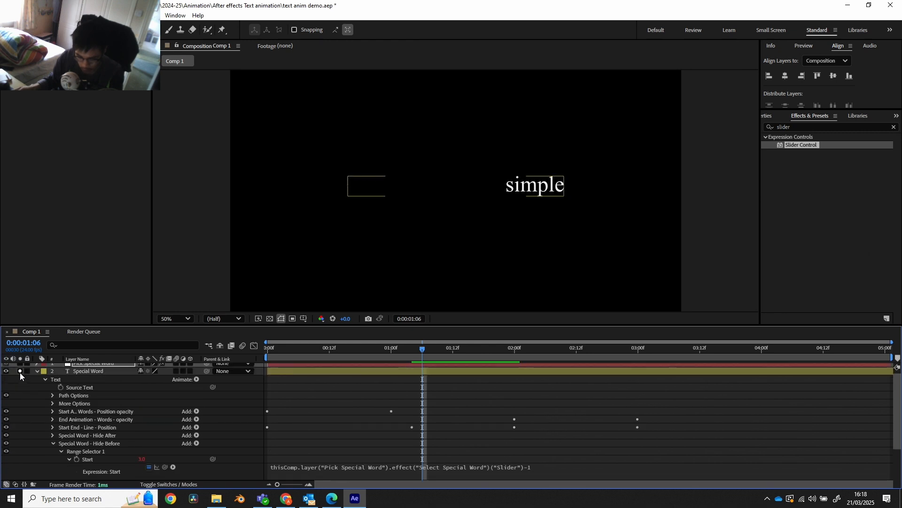
left_click(19, 371)
scroll(33, 401, "down", 3)
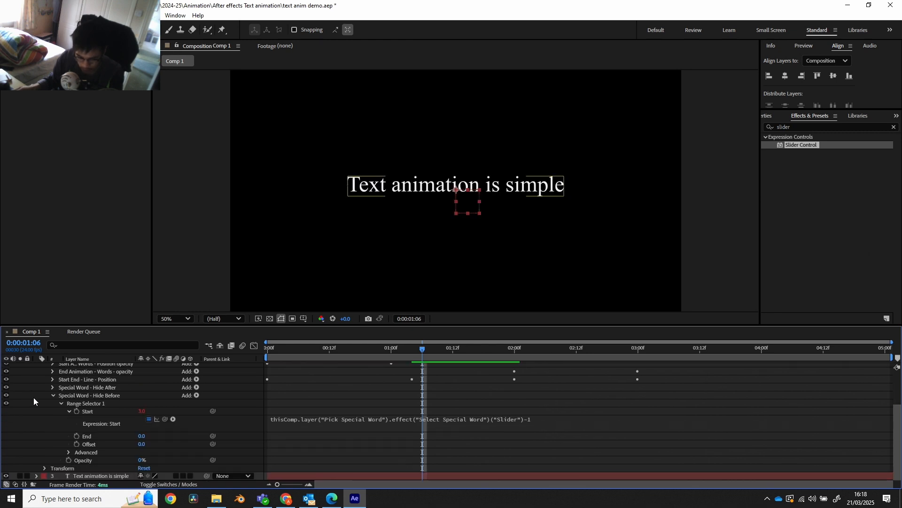
left_click(20, 475)
left_click(20, 477)
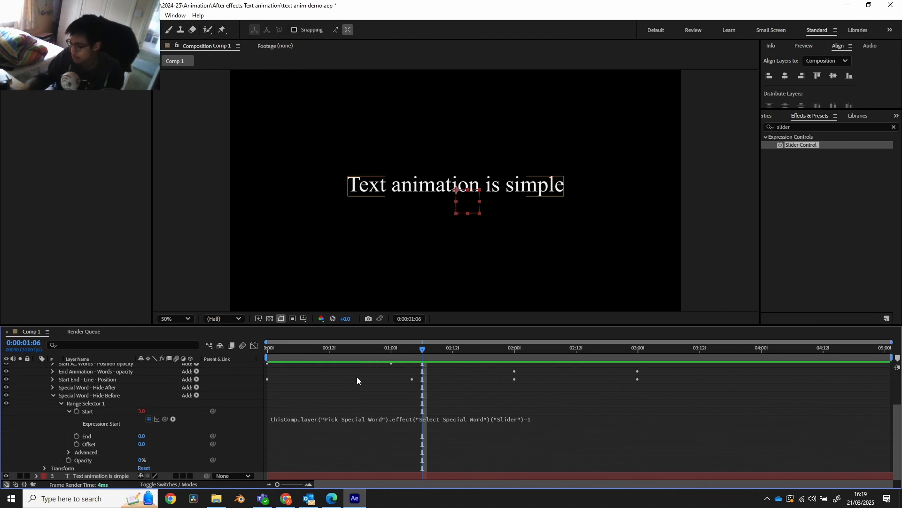
Step: Collapse the Special Word layer and try to rename the "Text animation is simple" layer to "LEts change is simple"
scroll(77, 402, "up", 3)
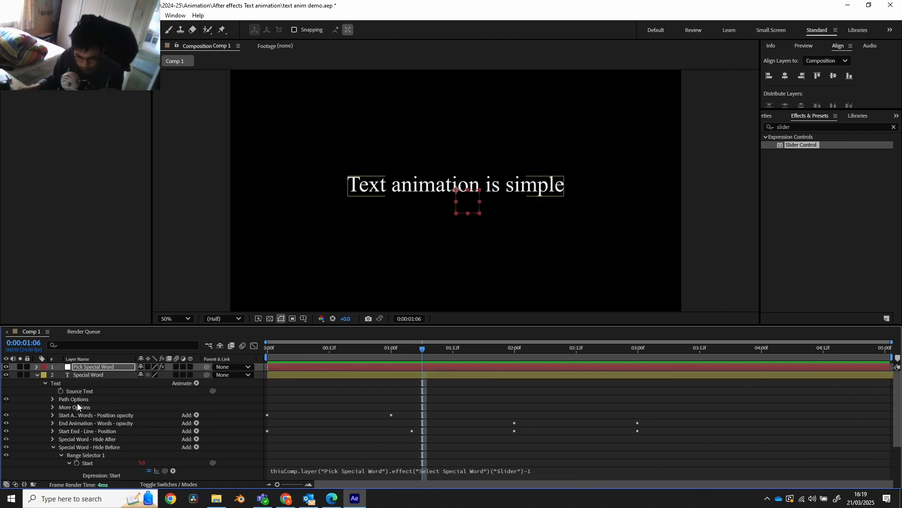
left_click(37, 375)
left_click(92, 381)
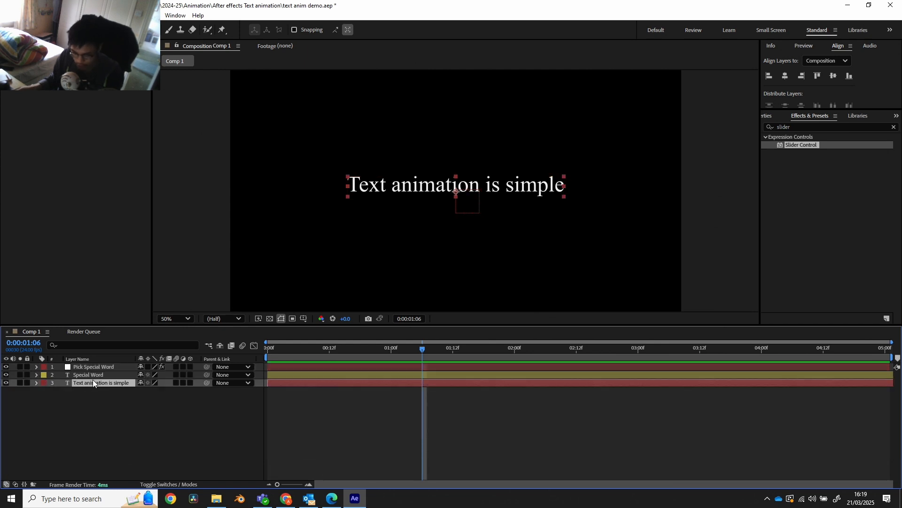
key("Return")
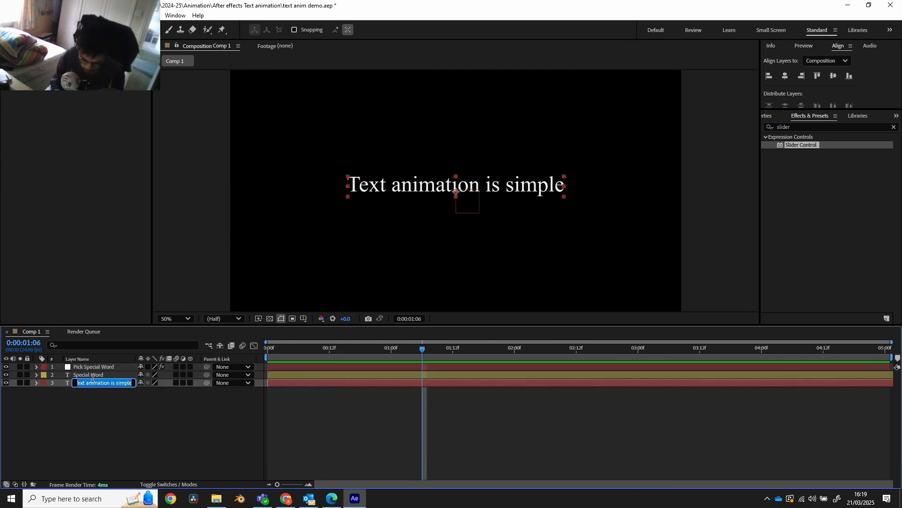
key("Right")
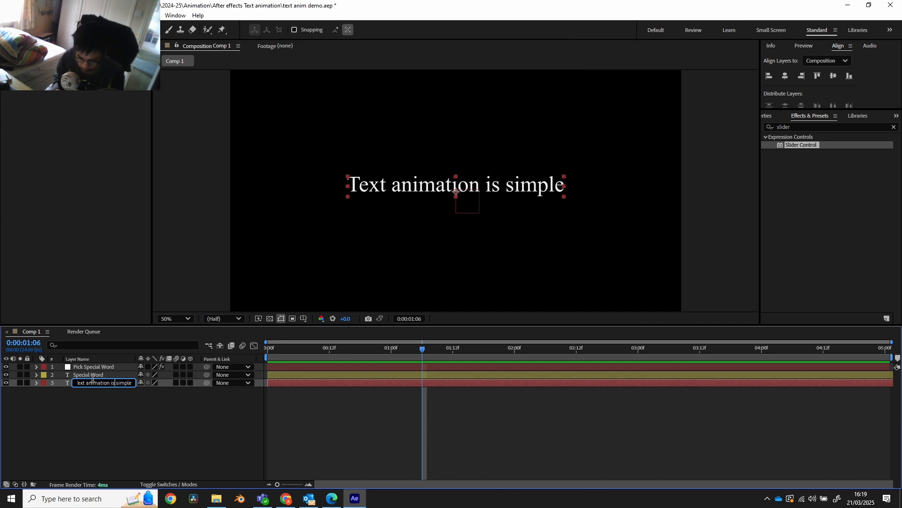
key("BackSpace")
key("BackSpace")
key("BackSpace")
key("BackSpace")
key("BackSpace")
key("BackSpace")
key("BackSpace")
key("BackSpace")
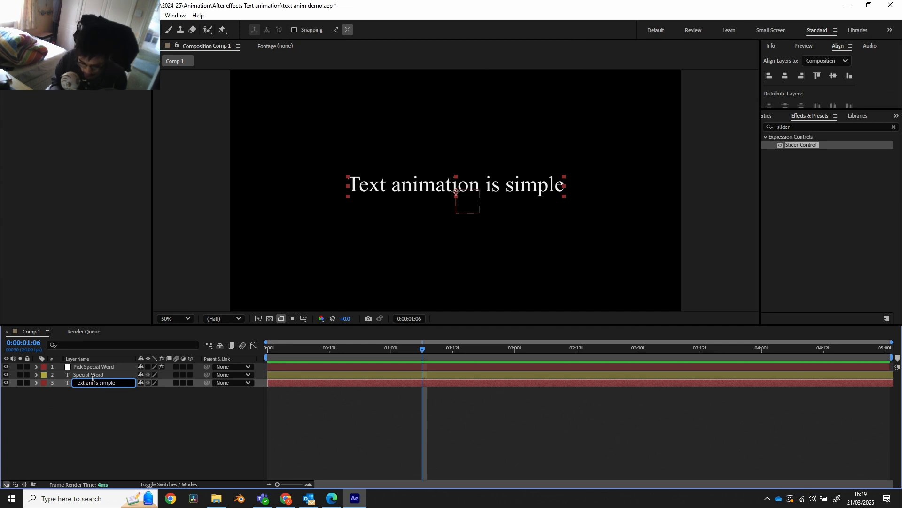
type("LEts change")
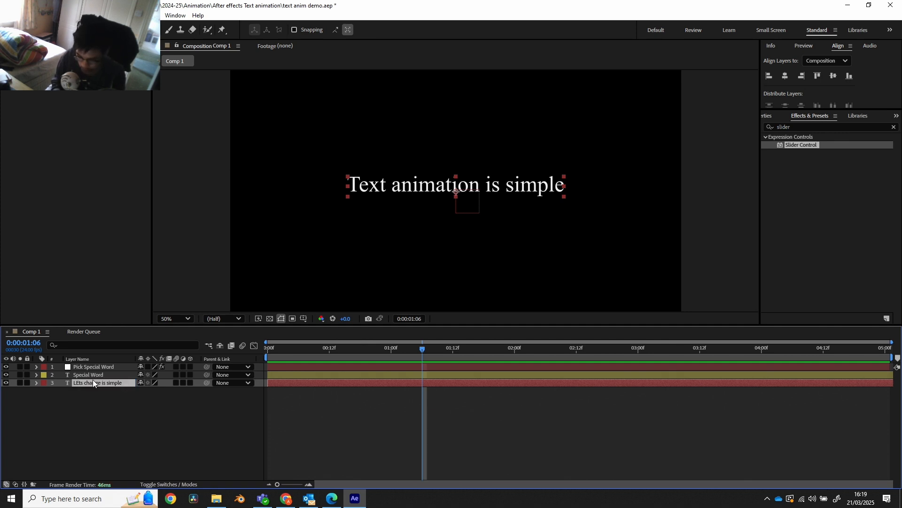
key("Escape")
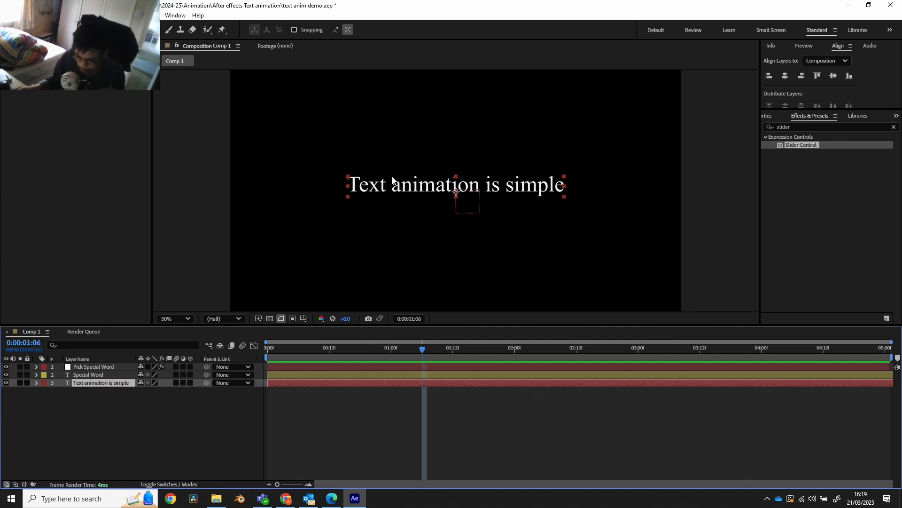
Step: Try changing the wording of the "Text animation is simple" layer to "Lets change the text simple" in the composition
key("t")
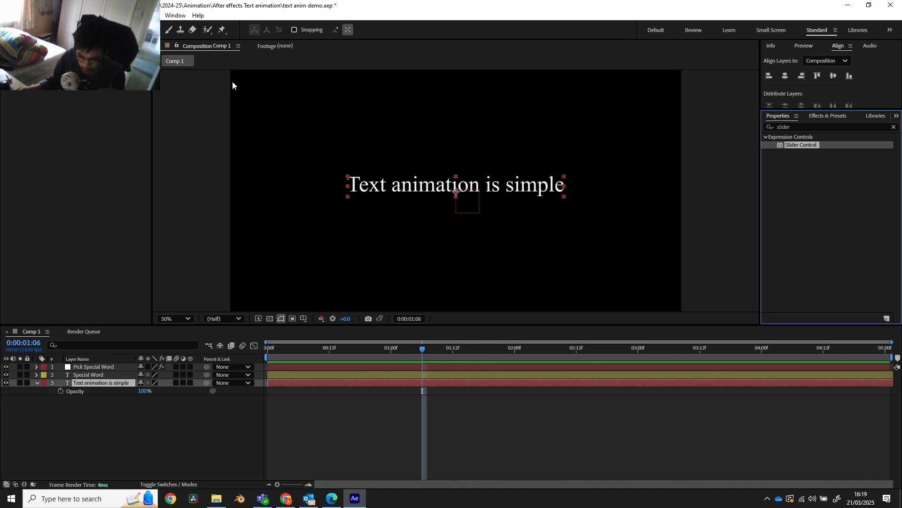
key("ctrl+t")
left_click(445, 188)
key("ctrl+a")
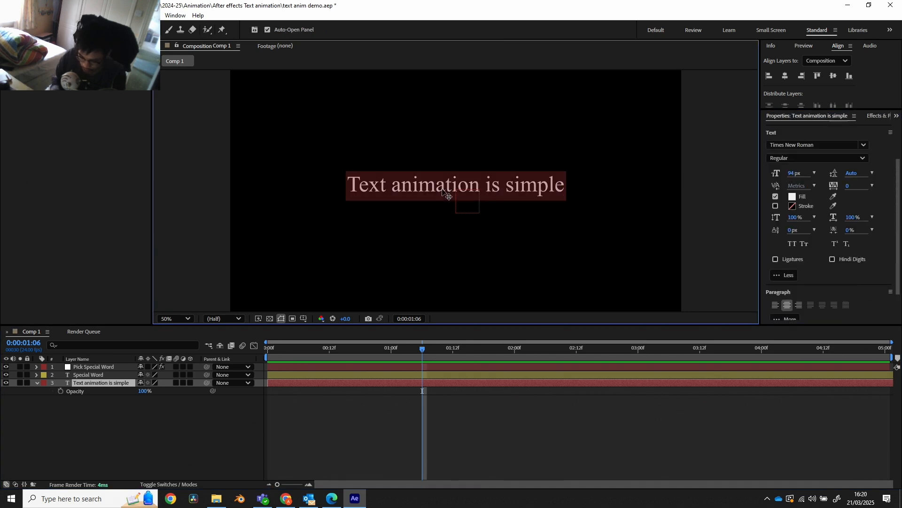
key("End")
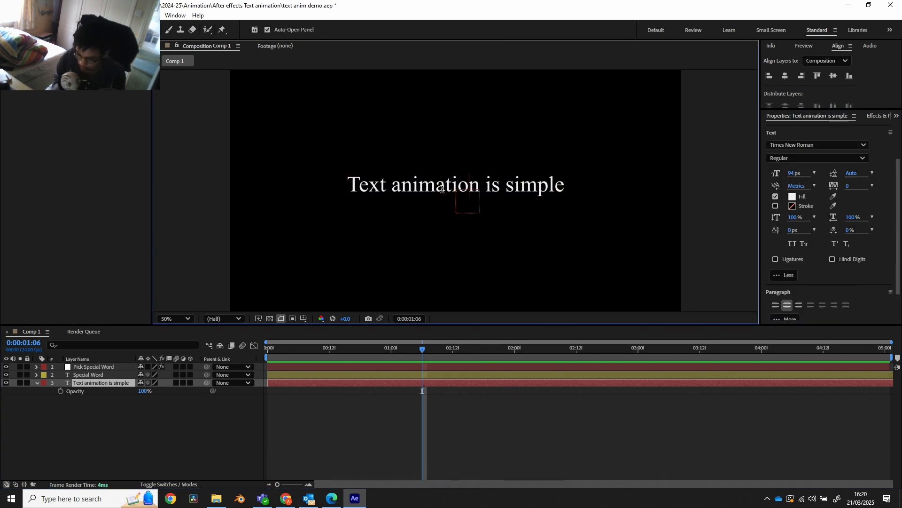
key("BackSpace")
key("BackSpace")
key("BackSpace")
key("BackSpace")
key("BackSpace")
key("BackSpace")
key("BackSpace")
key("BackSpace")
key("BackSpace")
key("BackSpace")
key("BackSpace")
key("BackSpace")
key("BackSpace")
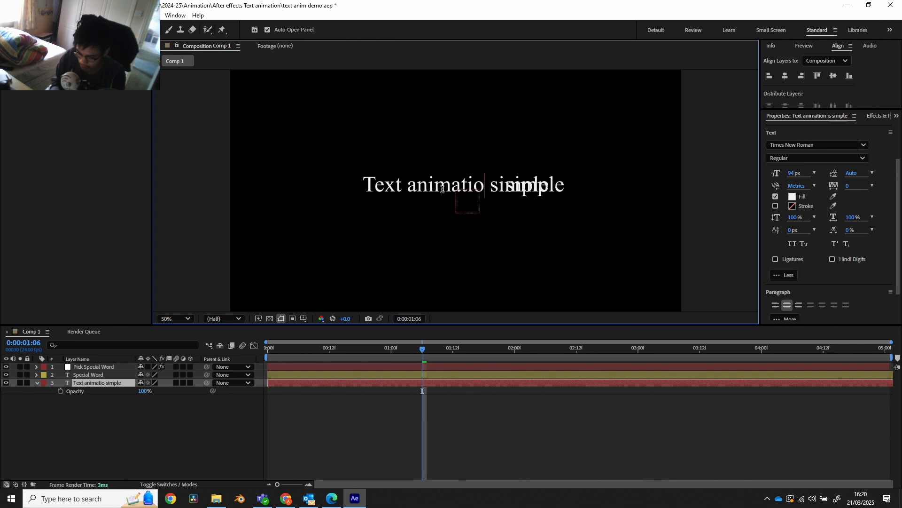
key("BackSpace")
key("BackSpace")
key("BackSpace")
key("BackSpace")
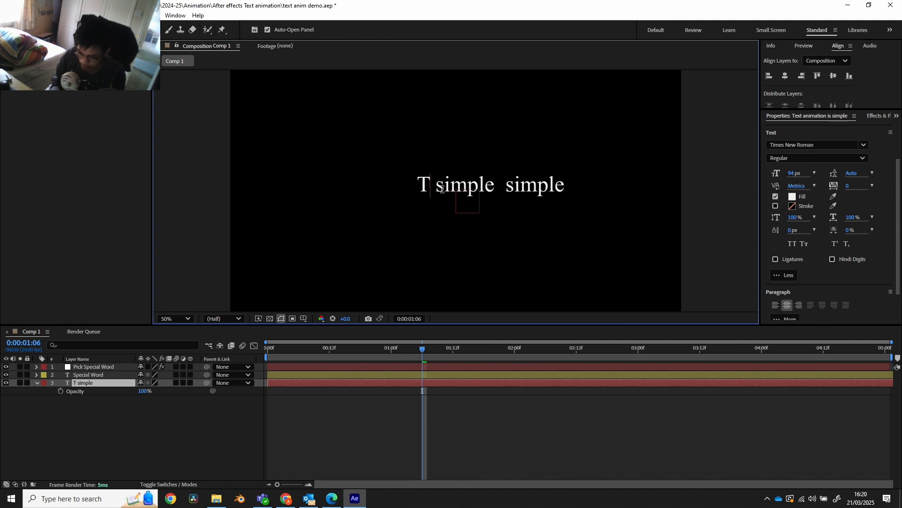
type("Lets change th")
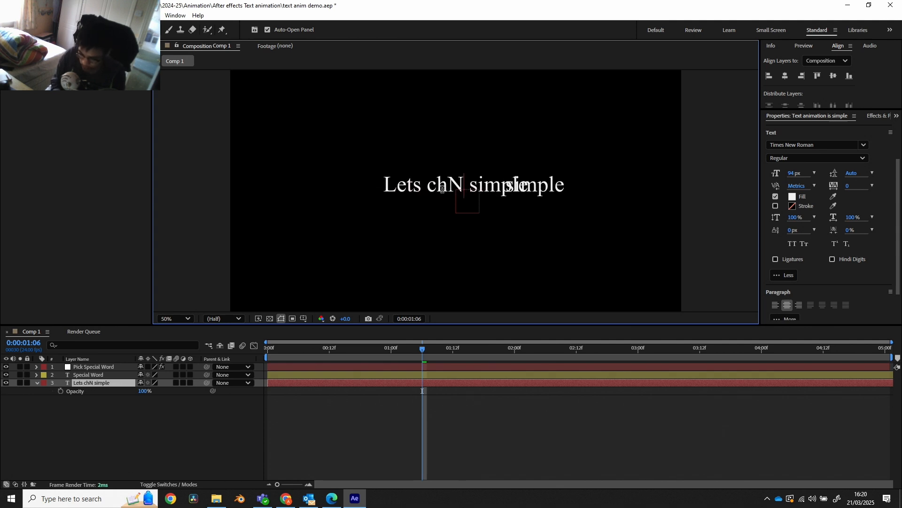
type("e text")
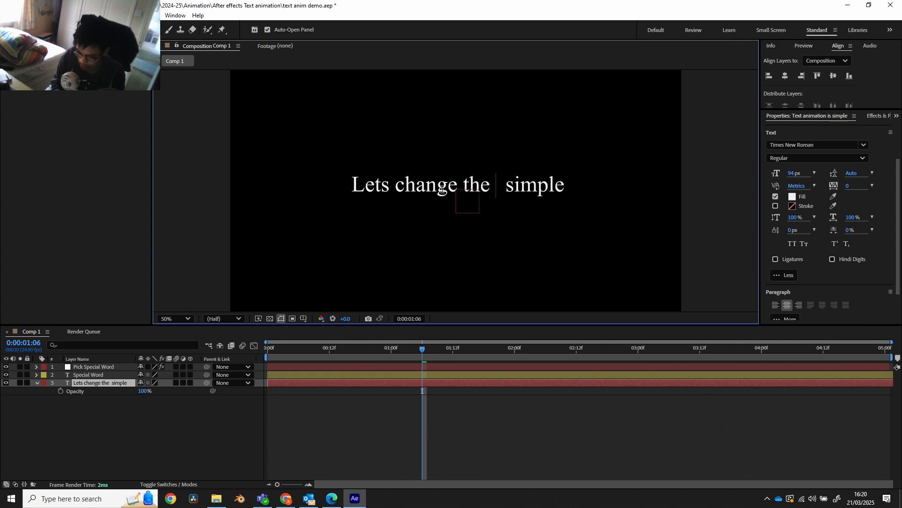
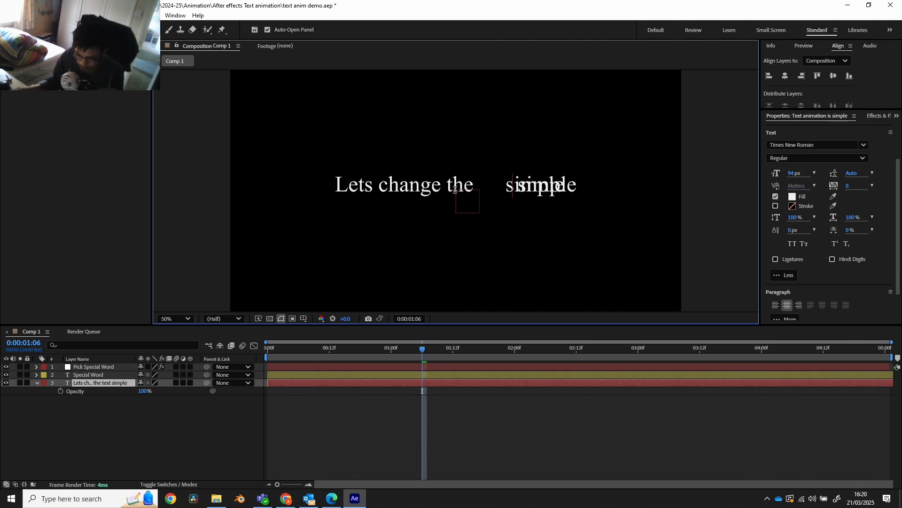
Step: Undo the wording change and turn off the solo of the "Text animation is simple" layer
key("ctrl+z")
key("ctrl+z")
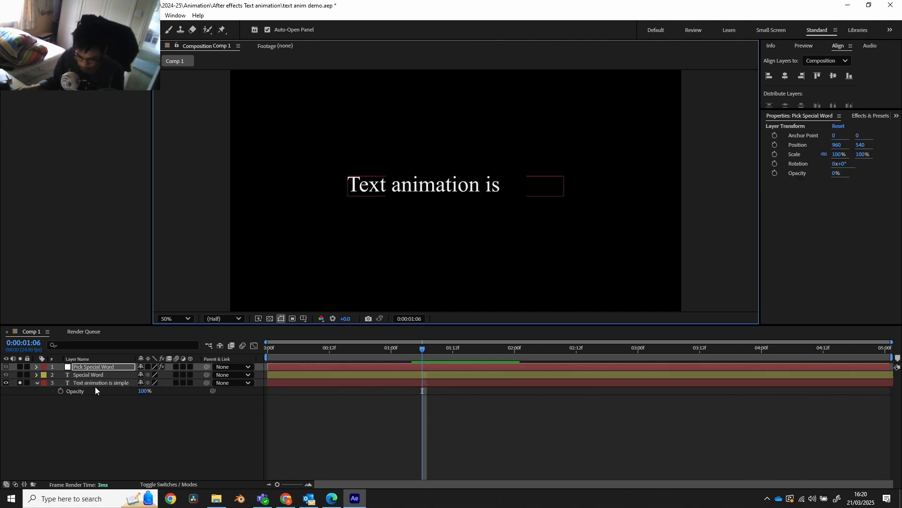
left_click(21, 382)
Step: Link the Special Word layer's Source Text to the Source Text of the "Text animation is simple" layer
left_click(77, 375)
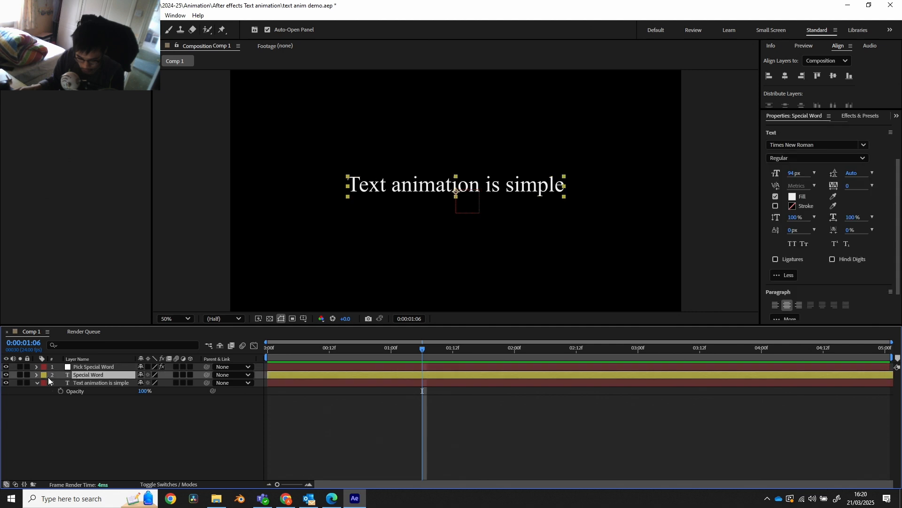
left_click(38, 375)
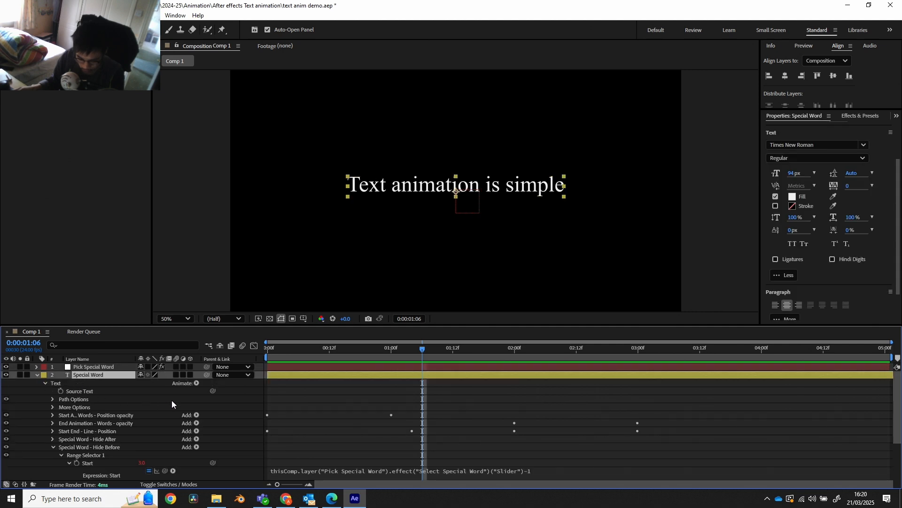
scroll(193, 395, "down", 1)
scroll(203, 381, "down", 2)
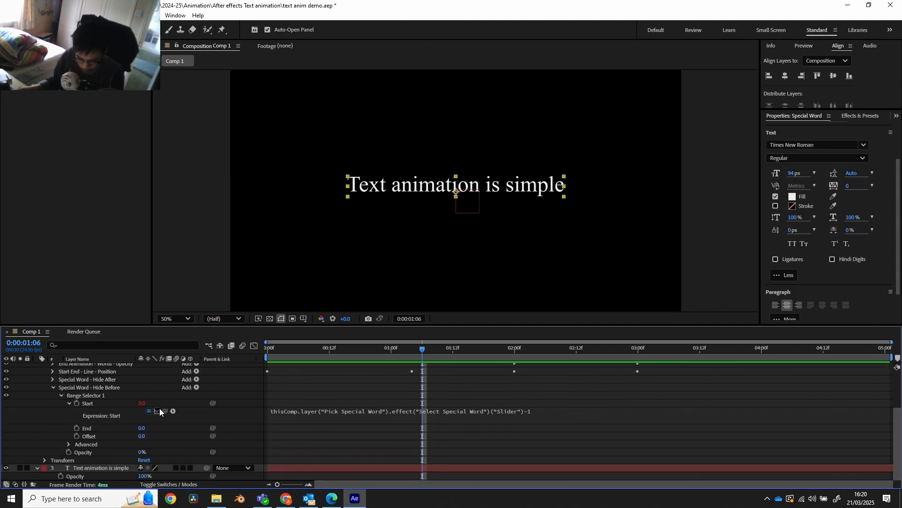
scroll(124, 420, "up", 1)
left_click(36, 475)
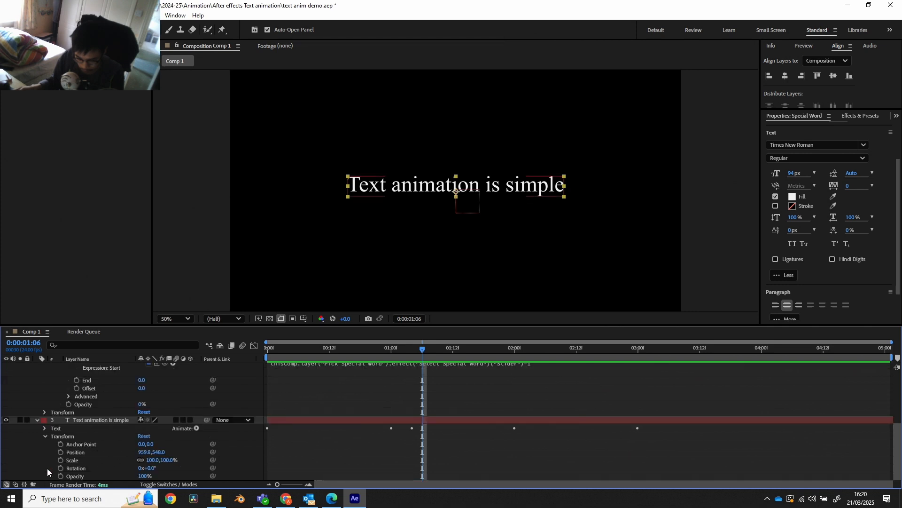
scroll(108, 411, "up", 5)
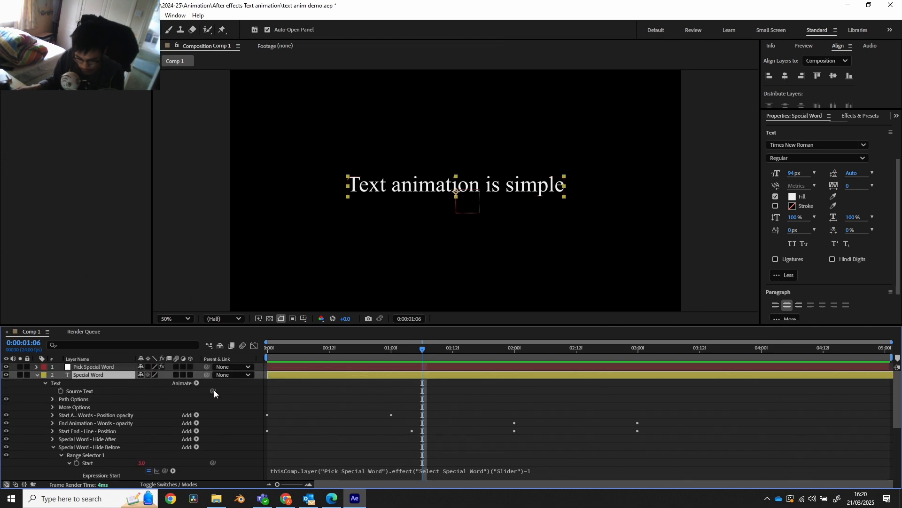
scroll(214, 390, "down", 6)
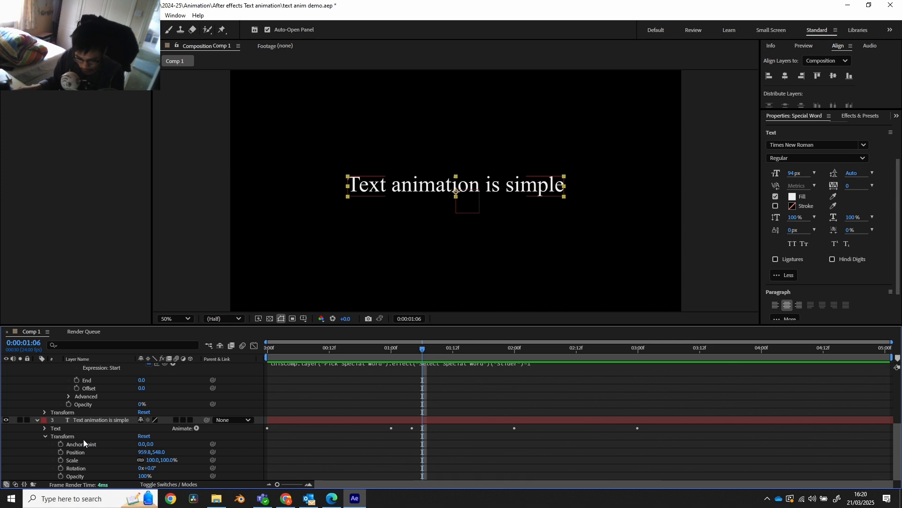
left_click(44, 435)
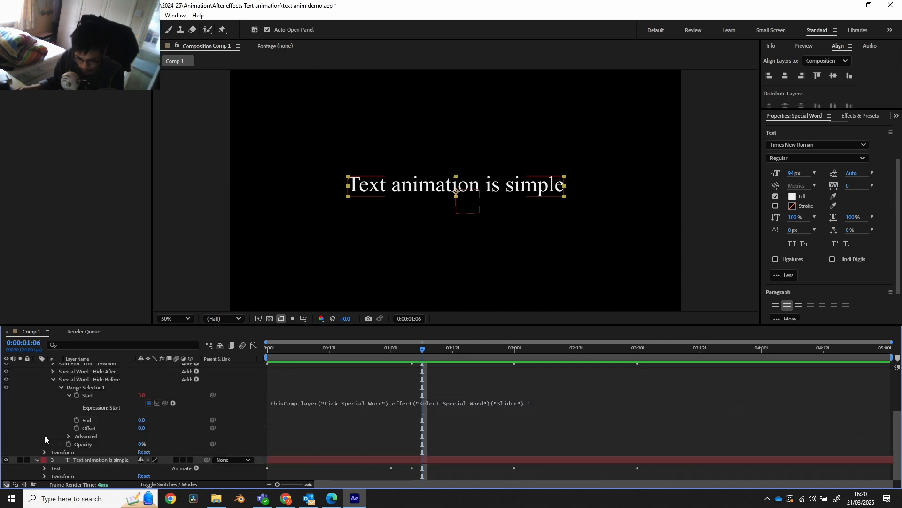
left_click(45, 469)
scroll(144, 409, "up", 6)
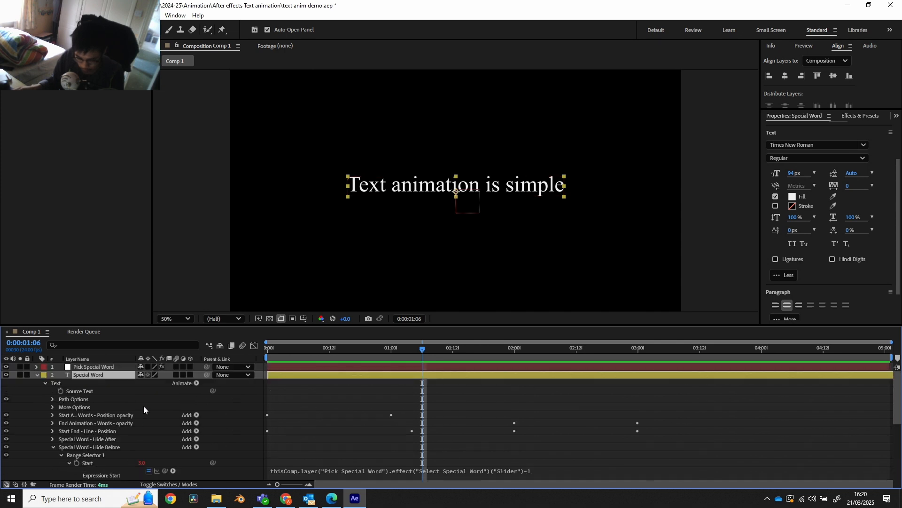
left_click_drag(213, 389, 106, 421)
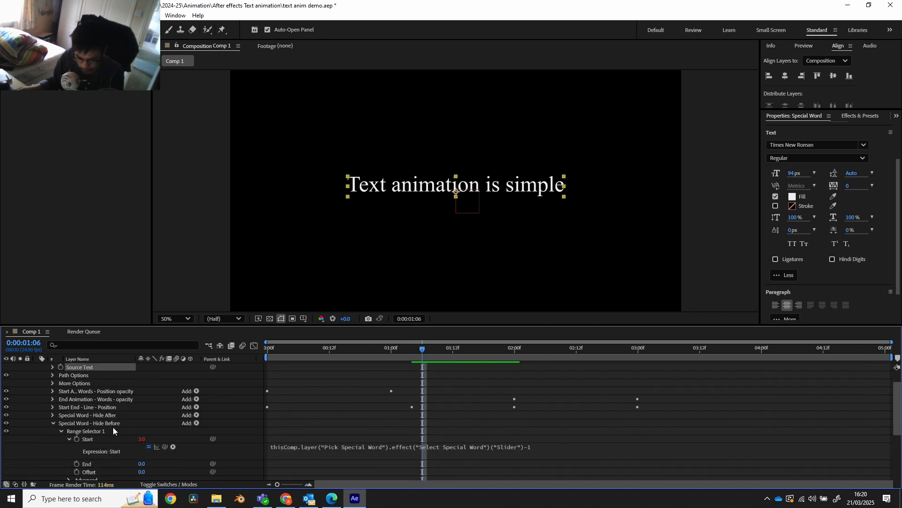
Step: Try to replace the Special Word layer's wording with "Thi" in the composition
left_click(426, 187)
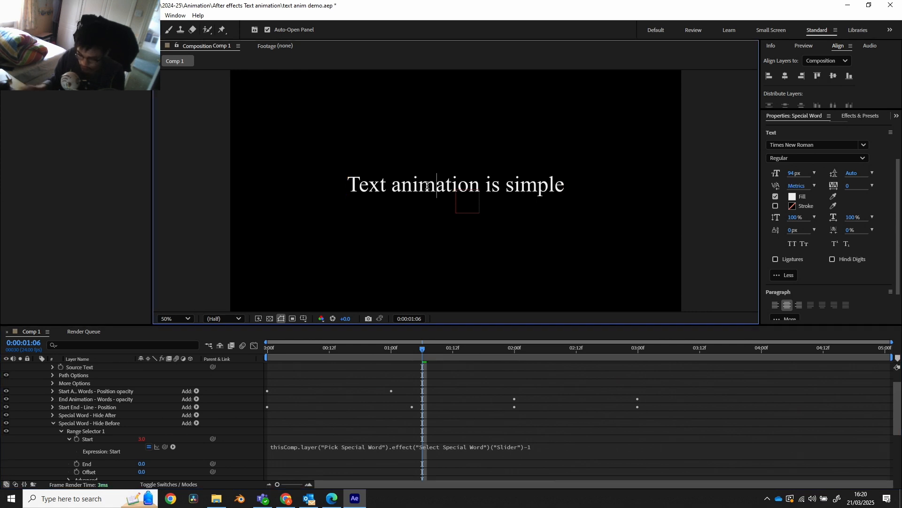
key("ctrl+a")
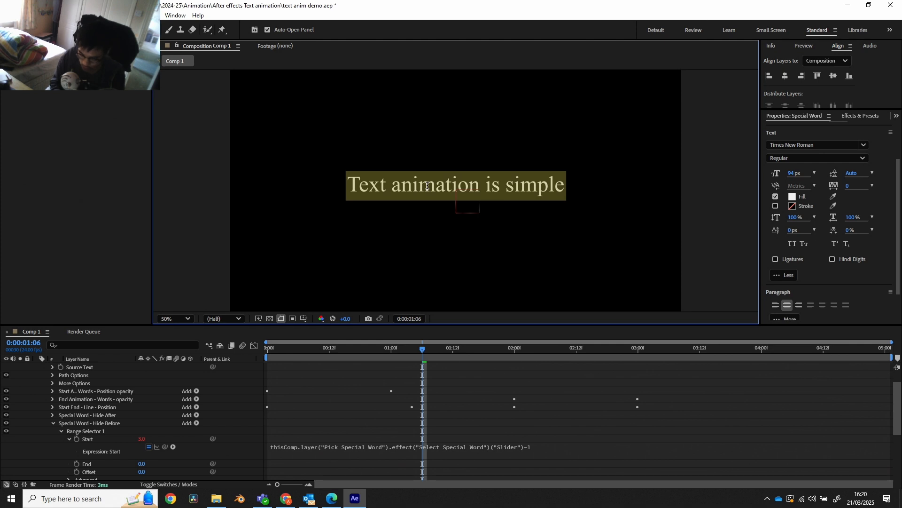
type("Thi")
key("ctrl+a")
Step: Change the wording of the "Text animation is simple" layer to "Changing text is good" in the composition
scroll(103, 417, "down", 4)
scroll(103, 418, "down", 1)
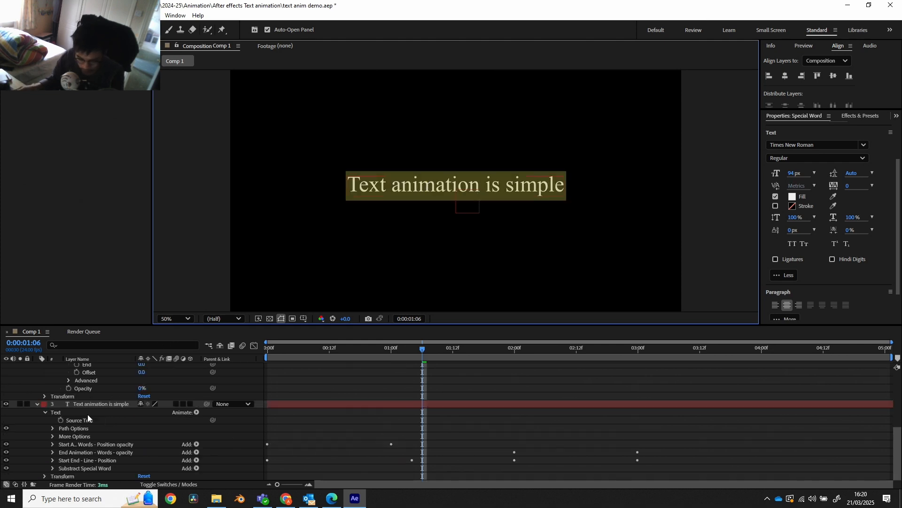
left_click(85, 405)
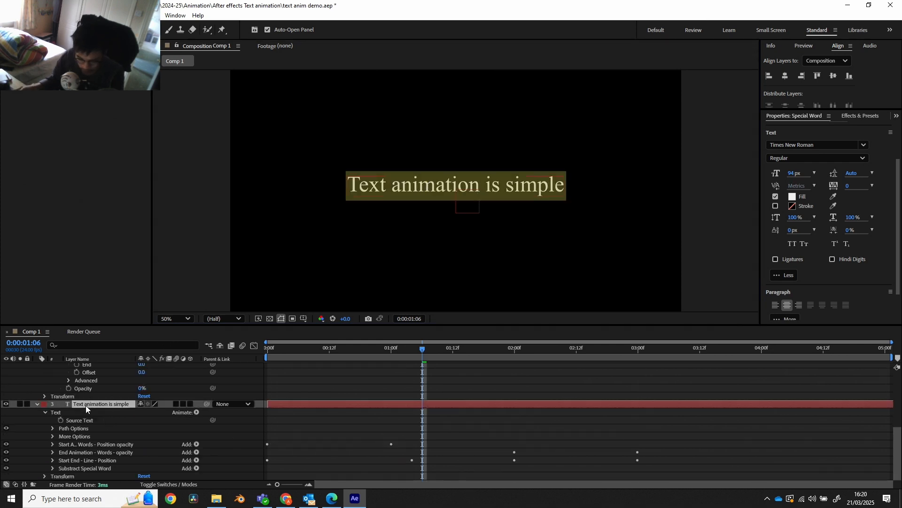
left_click(431, 185)
key("ctrl+a")
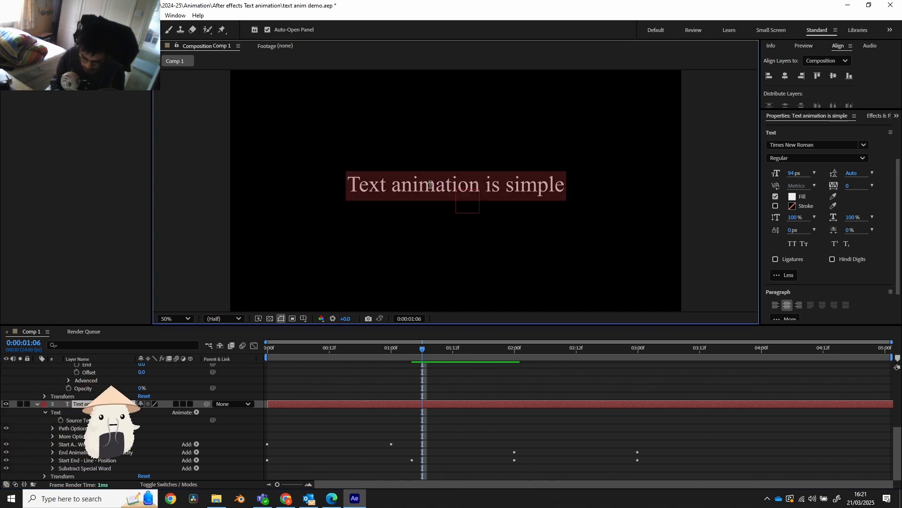
type("Changing te")
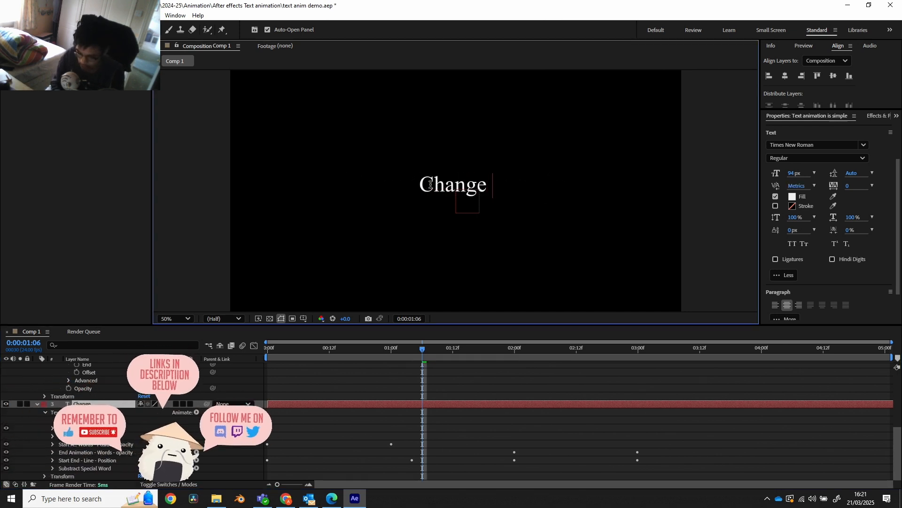
key("BackSpace")
type("ing tessx")
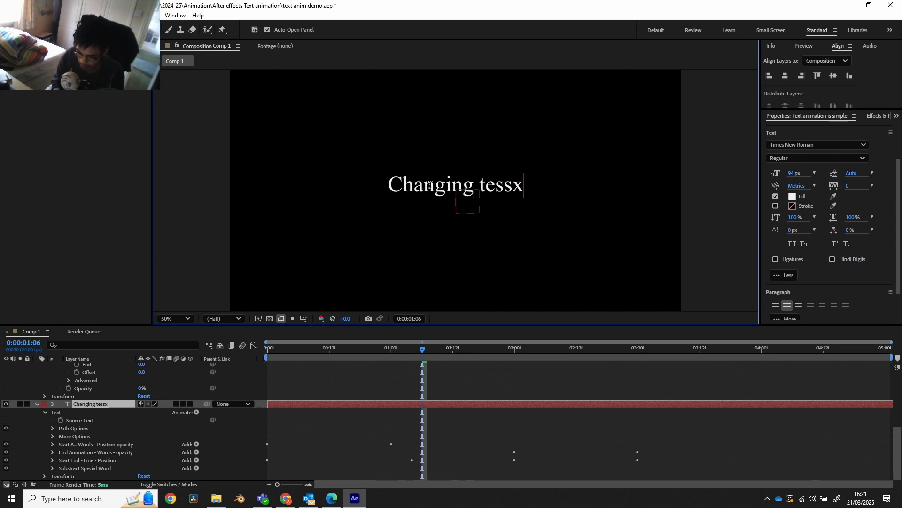
key("BackSpace")
key("BackSpace")
key("BackSpace")
type("xt")
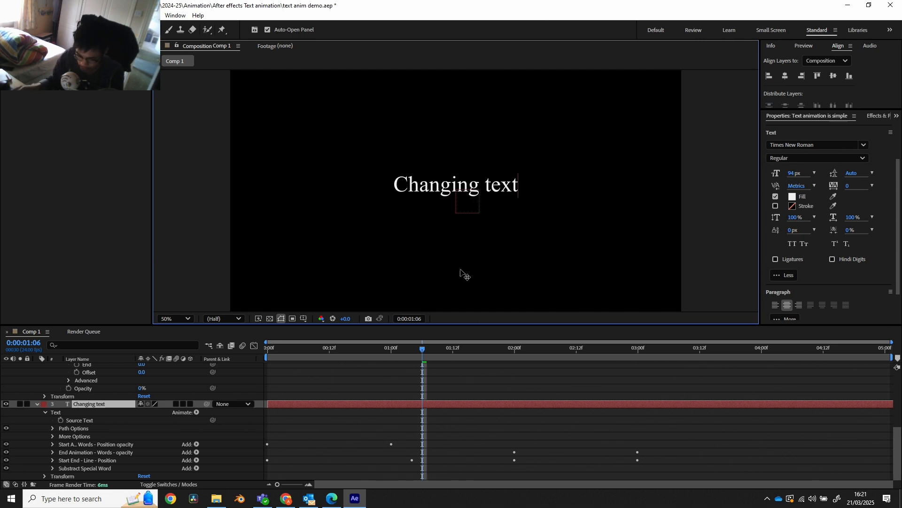
type(" is good")
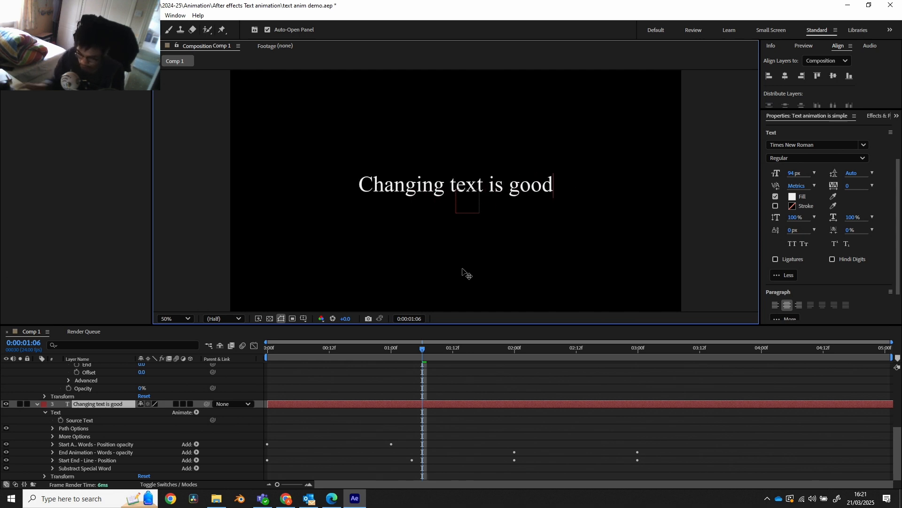
Step: Scrub the animation, collapse both text layers, and solo the Special Word and "Changing text is good" layers in turn to compare them
left_click_drag(356, 350, 314, 348)
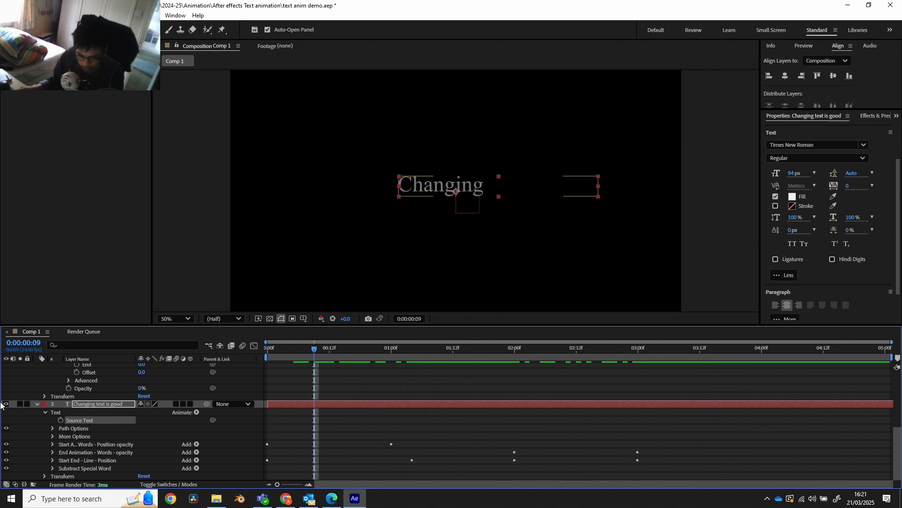
scroll(28, 406, "up", 5)
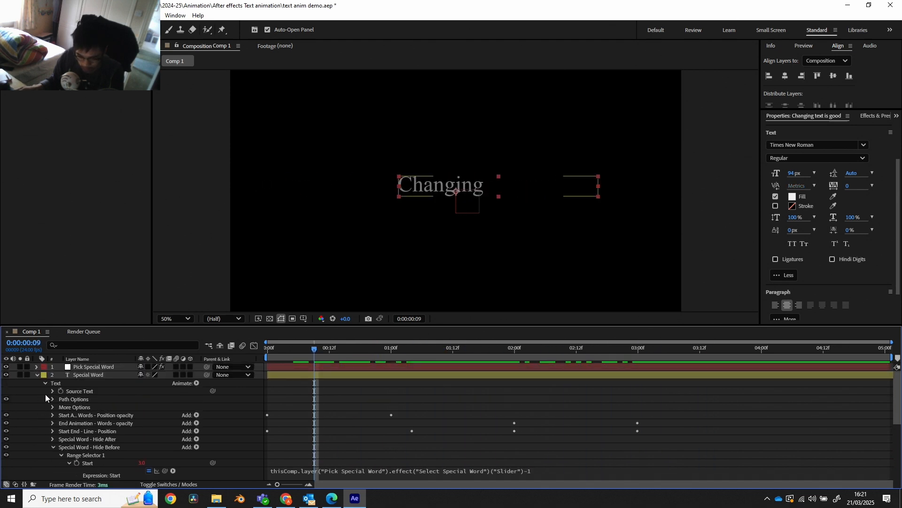
left_click(39, 375)
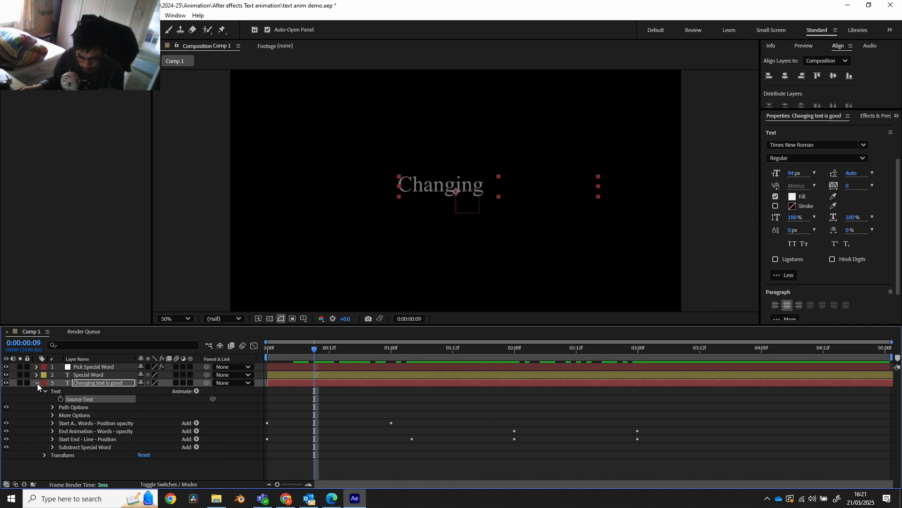
left_click(37, 383)
left_click(20, 375)
left_click_drag(431, 348, 436, 348)
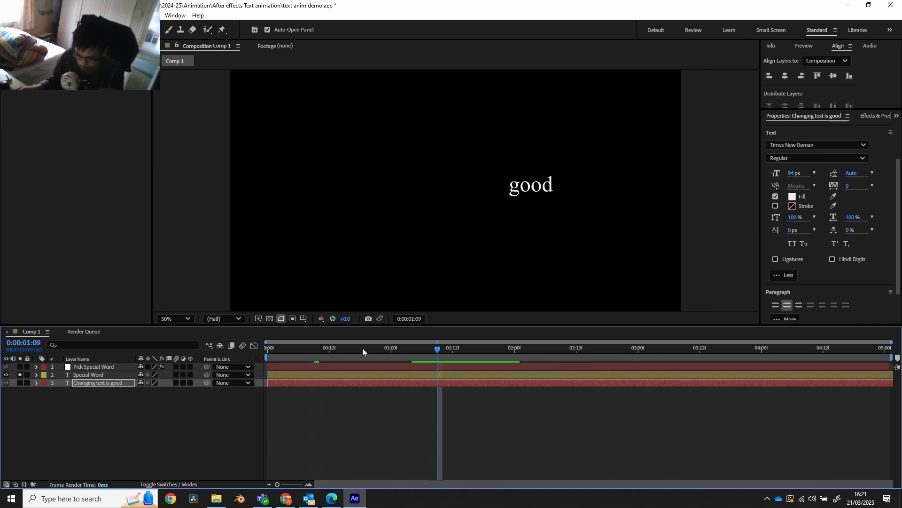
left_click(20, 378)
left_click(21, 382)
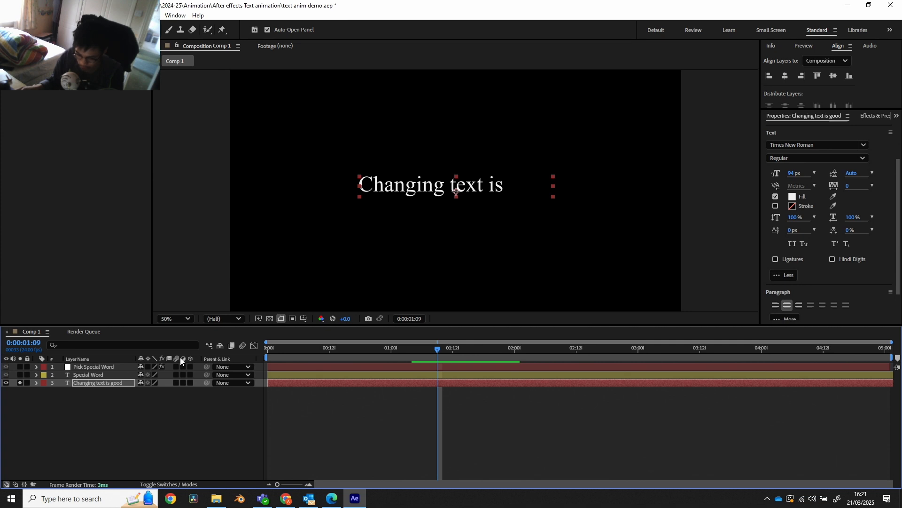
key("space")
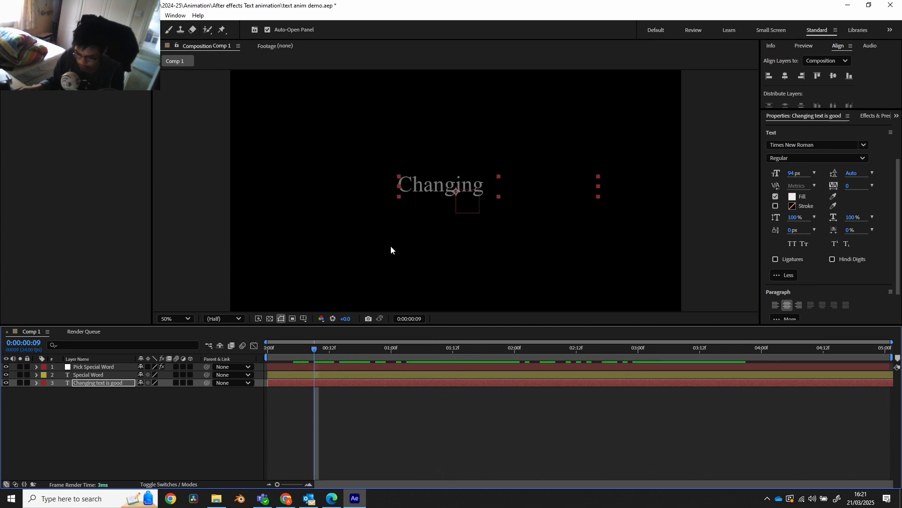
Step: Undo the change to "Changing text is good" and move the current time to 0:00:00:20
key("ctrl+z")
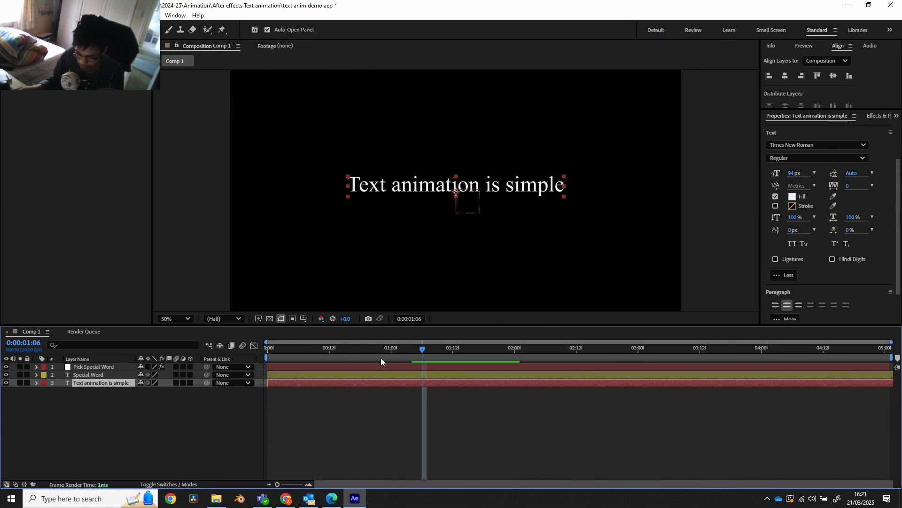
key("shift+Page_Up")
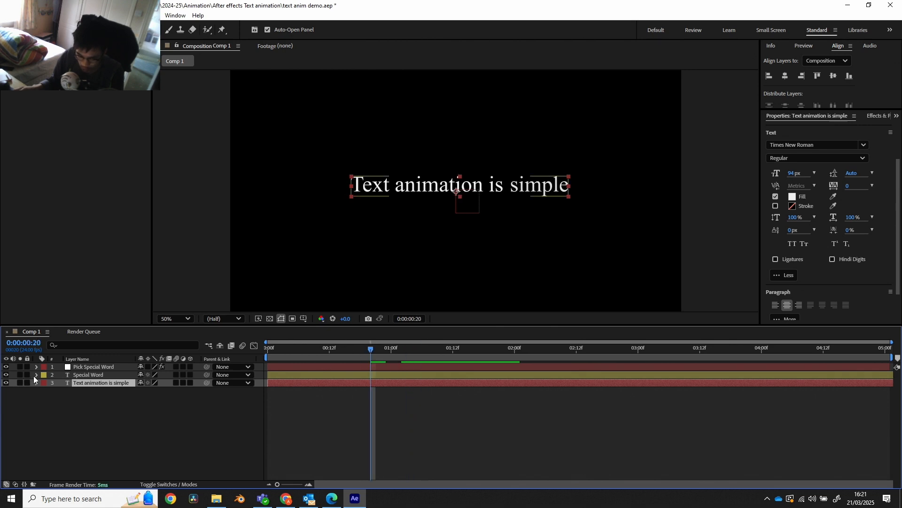
Step: Link the Special Word layer's Source Text to the "Text animation is simple" layer's Source Text again and collapse both layers
left_click(37, 374)
scroll(183, 399, "down", 3)
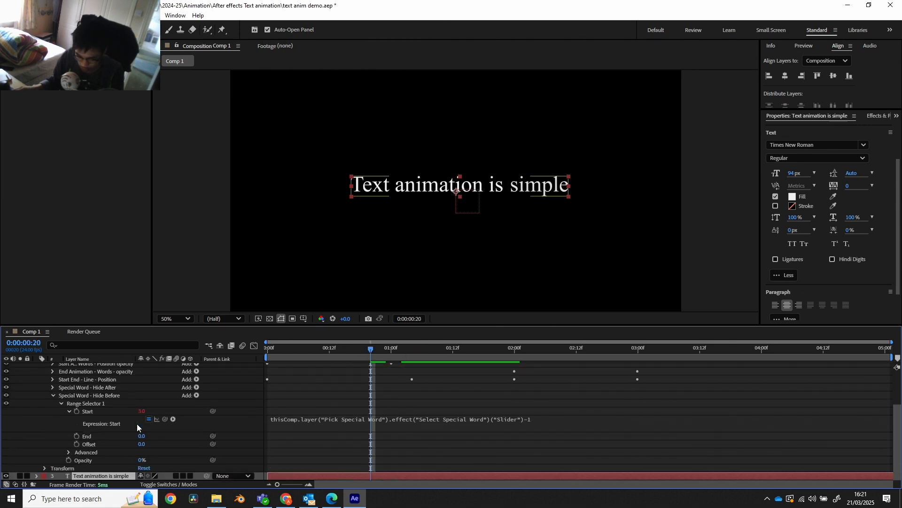
left_click(36, 477)
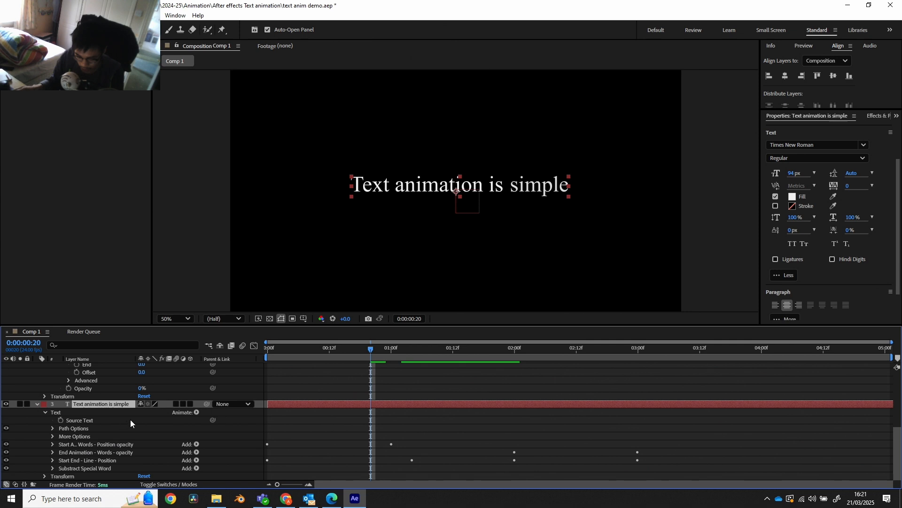
scroll(136, 418, "up", 4)
left_click_drag(212, 387, 93, 449)
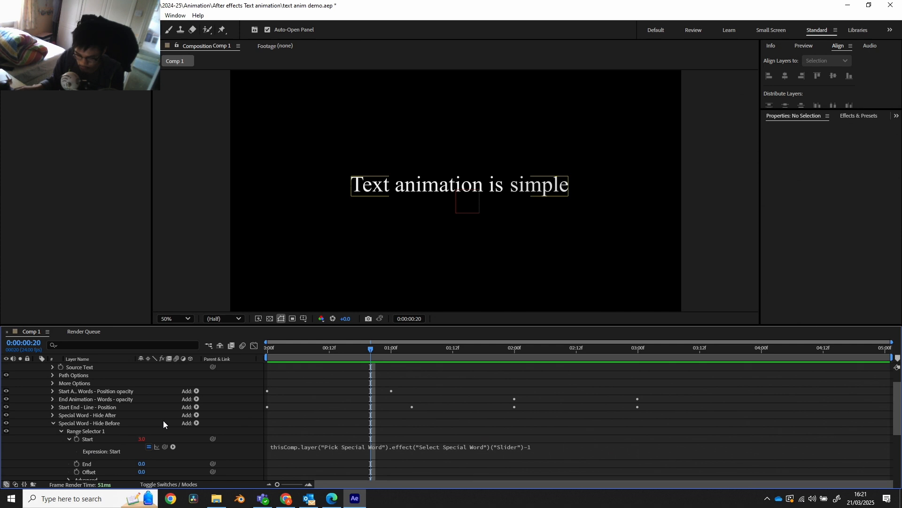
scroll(164, 424, "up", 1)
left_click(37, 375)
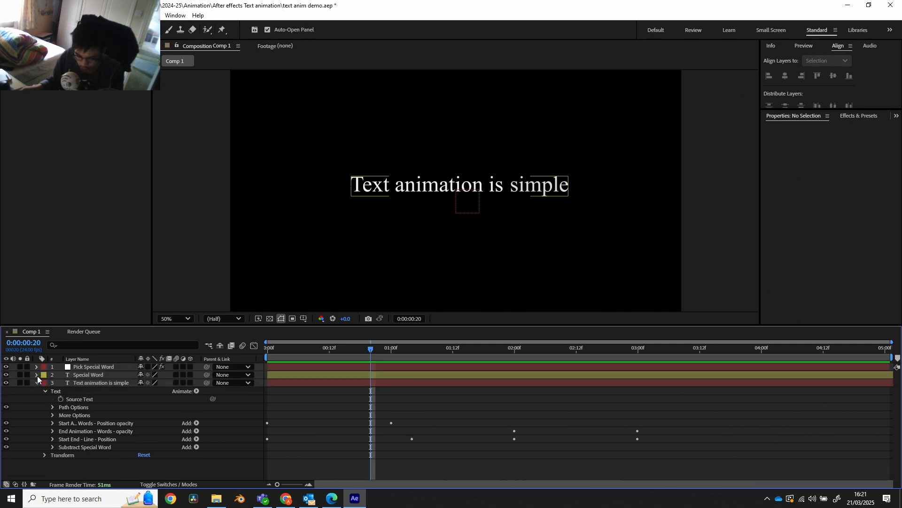
left_click(36, 381)
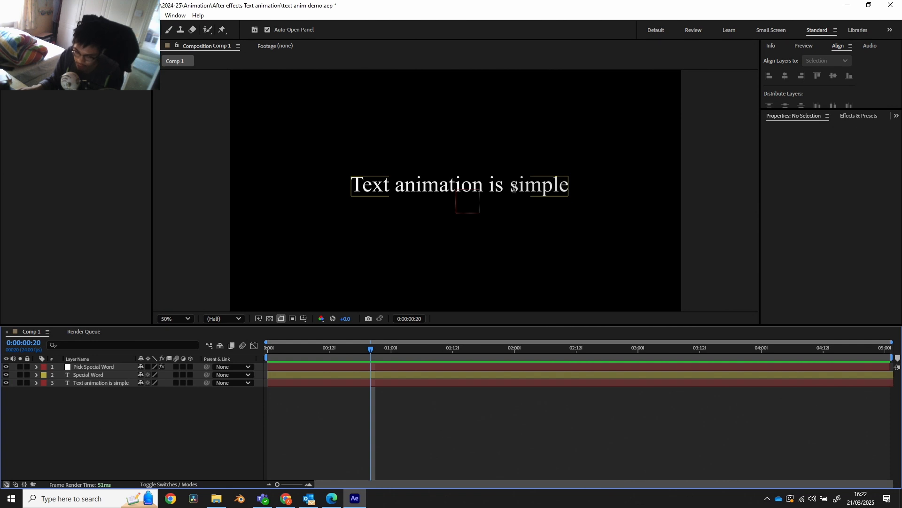
Step: Add a Skew text animator to the Special Word layer and rename the animator "Skew"
left_click(78, 373)
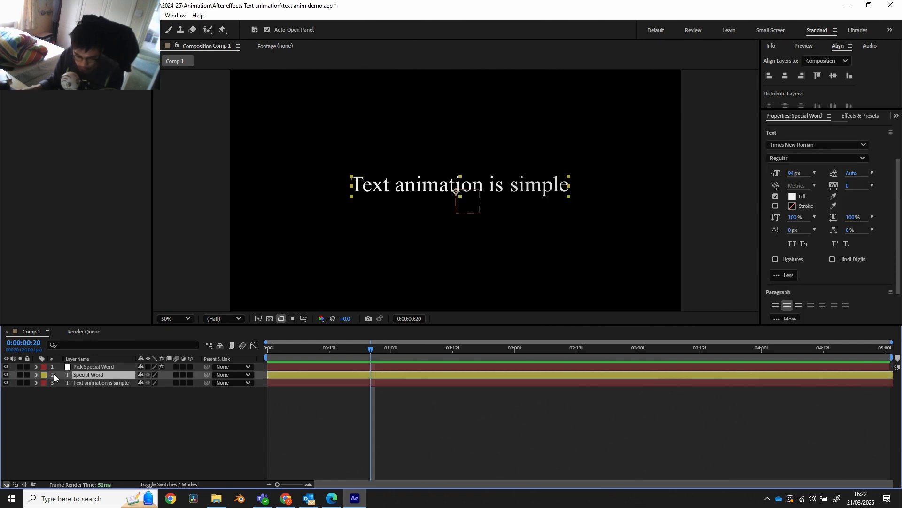
left_click(37, 375)
scroll(92, 384, "down", 1)
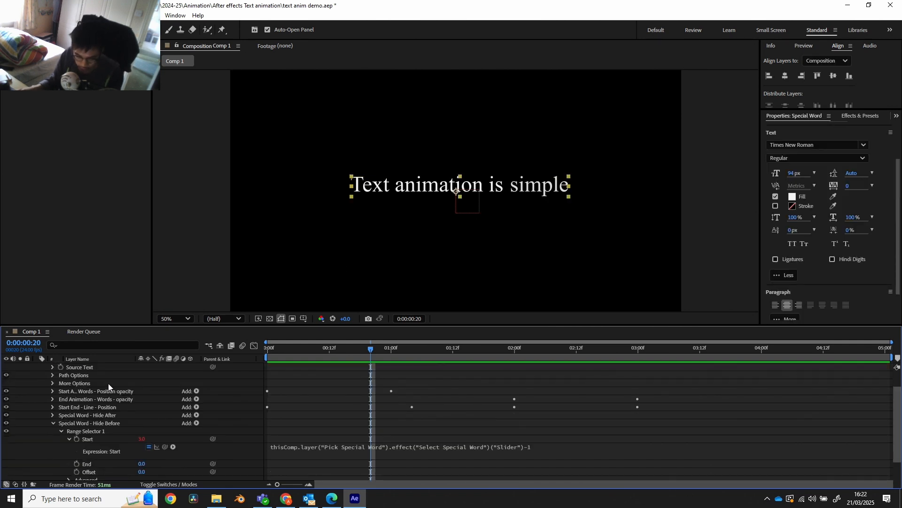
scroll(108, 382, "up", 1)
left_click(46, 383)
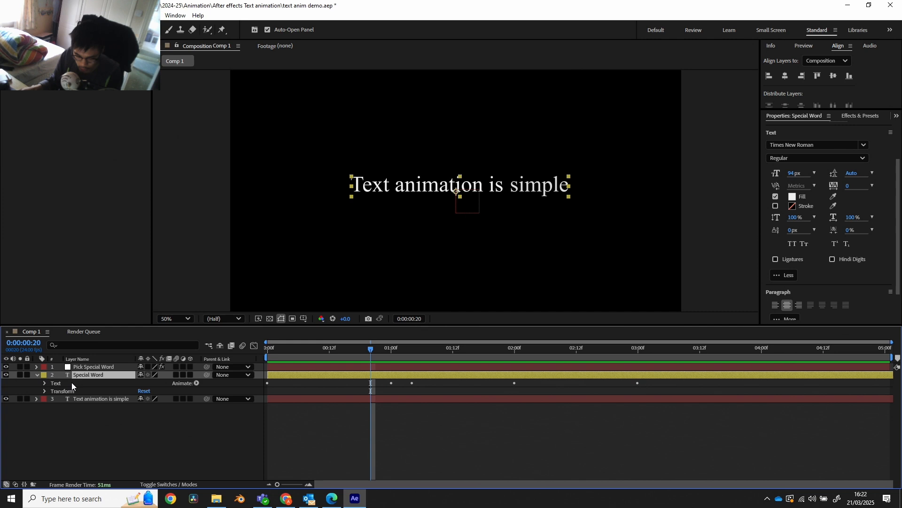
left_click(196, 382)
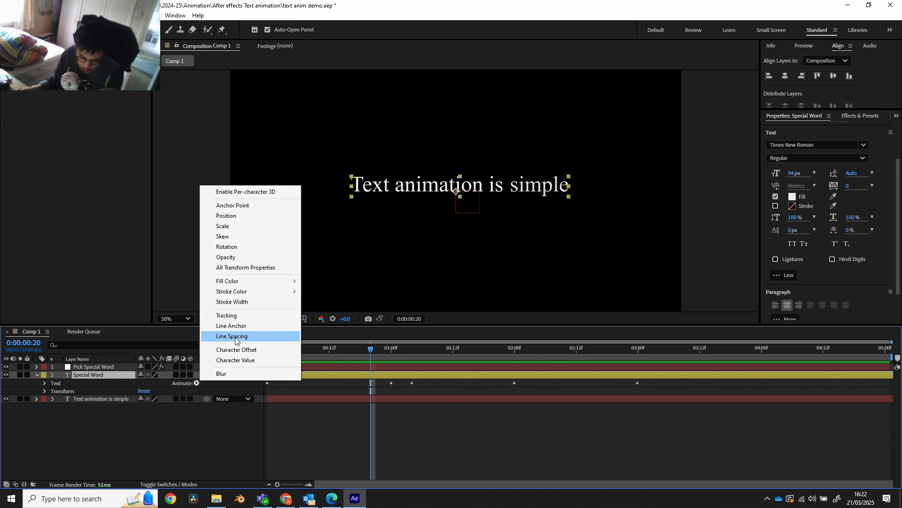
left_click(233, 236)
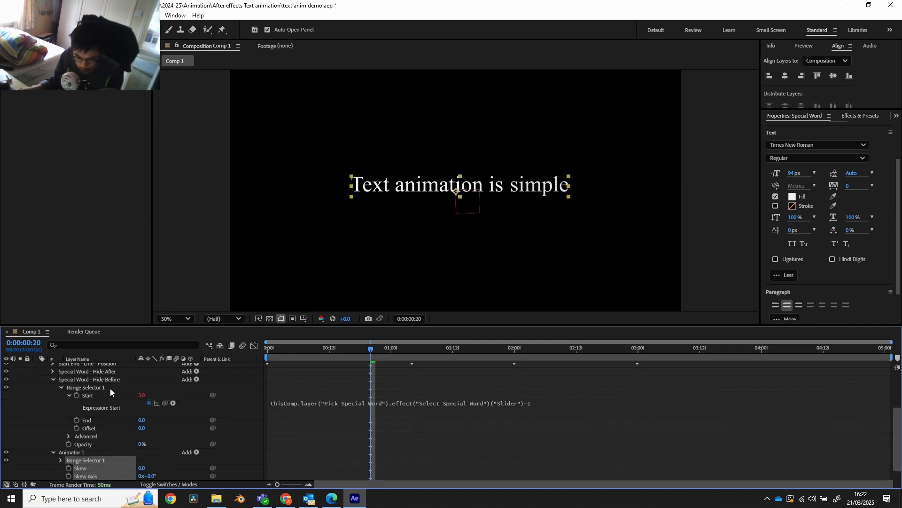
scroll(110, 388, "down", 1)
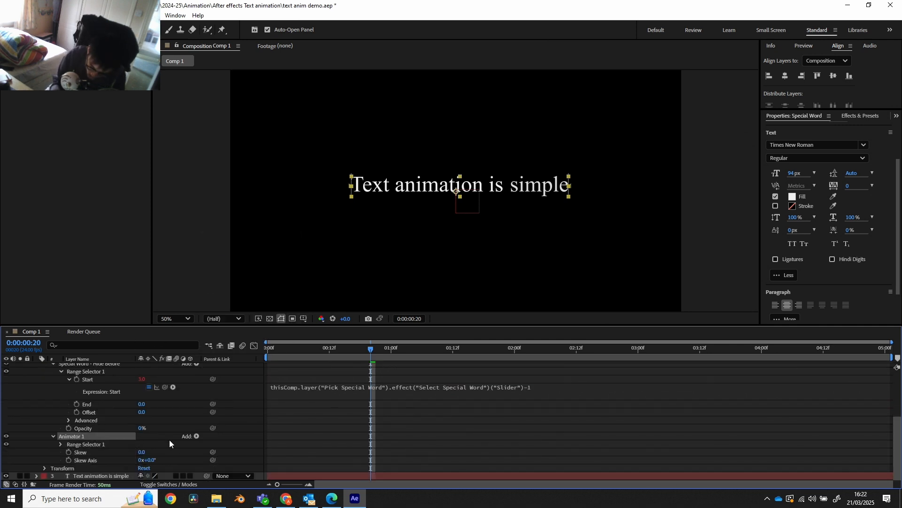
key("Return")
type("Skew")
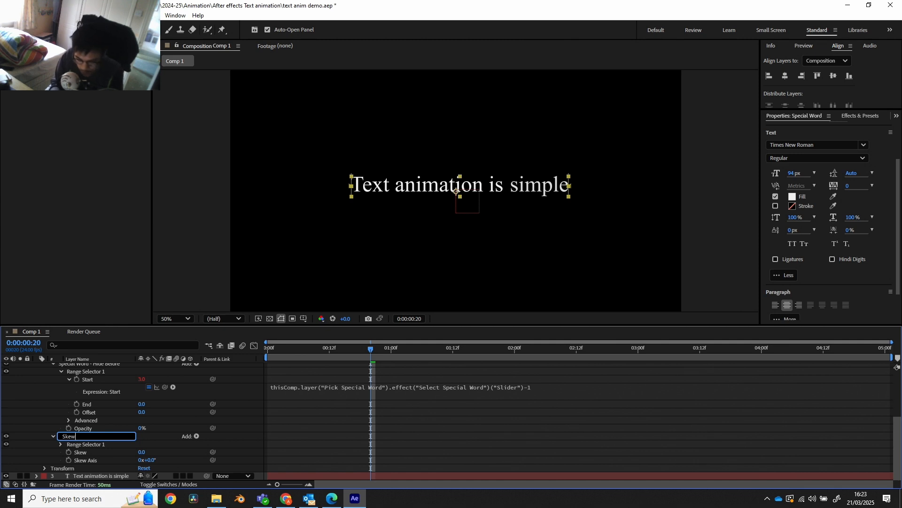
key("Return")
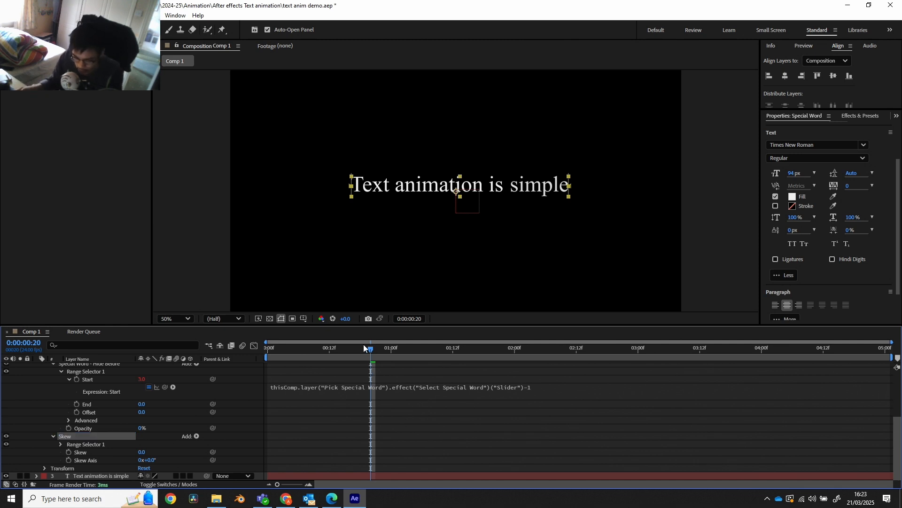
Step: Keyframe the Special Word layer's Skew at 0 at 0:00:01:02 and at 20 at 0:00:01:11
left_click(68, 380)
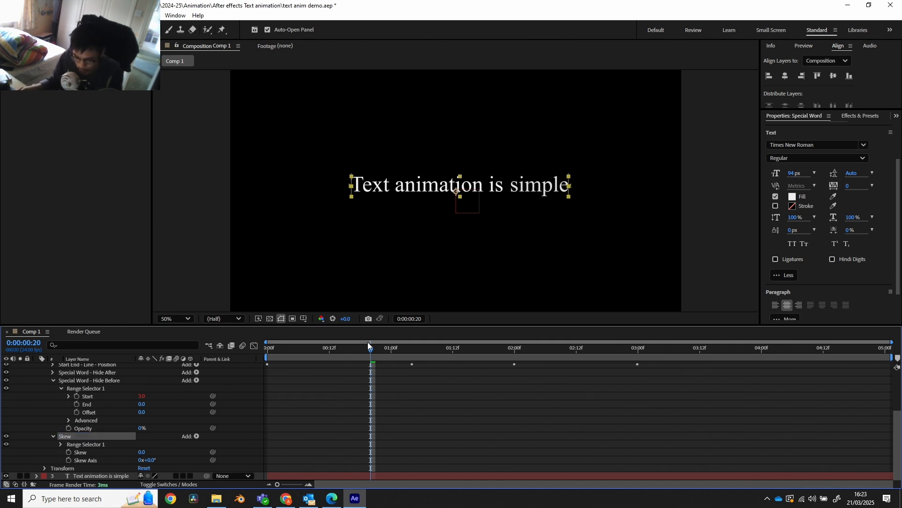
left_click_drag(367, 342, 400, 353)
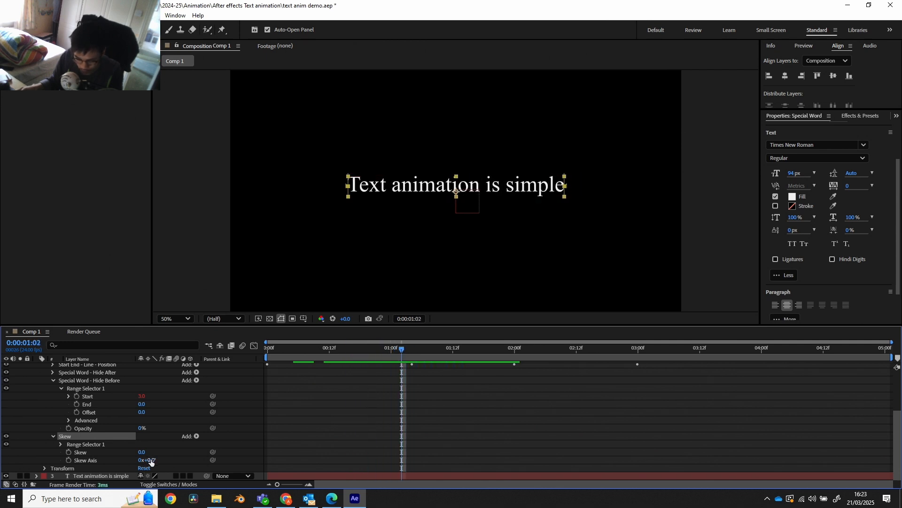
left_click(69, 452)
left_click_drag(428, 347, 447, 349)
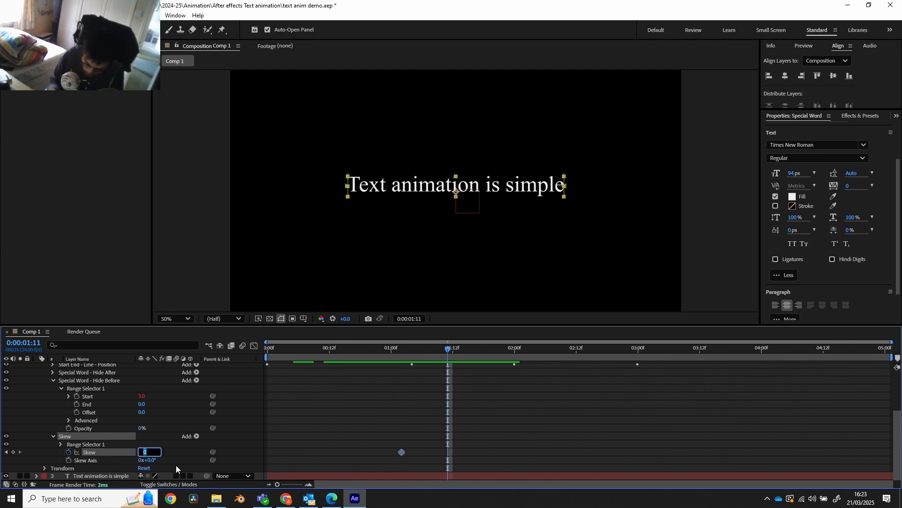
type("20")
key("Return")
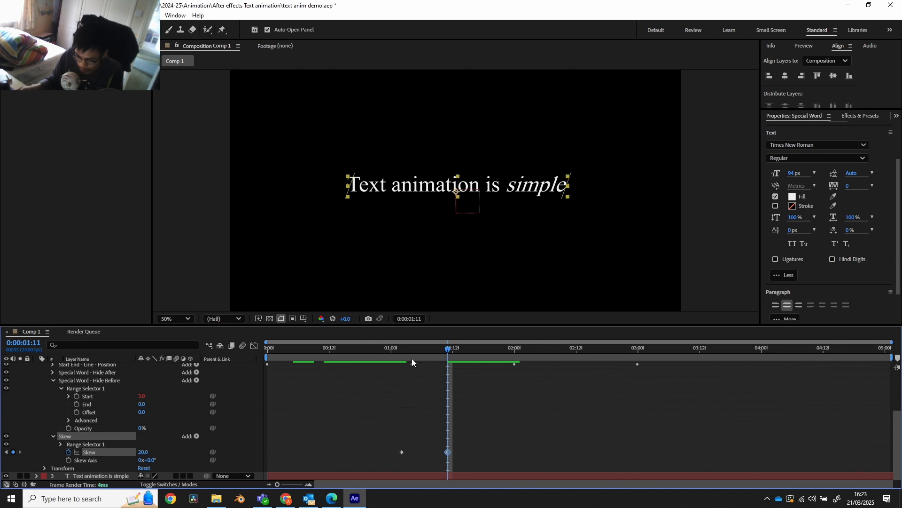
Step: Play back the animation from 0:00:00:08 to check the skew on the special word
left_click_drag(402, 346, 306, 352)
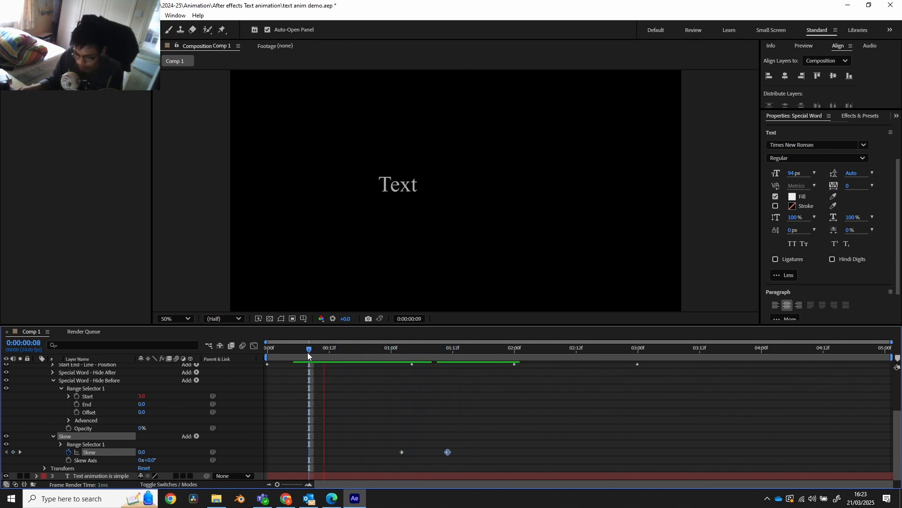
key("space")
key("space")
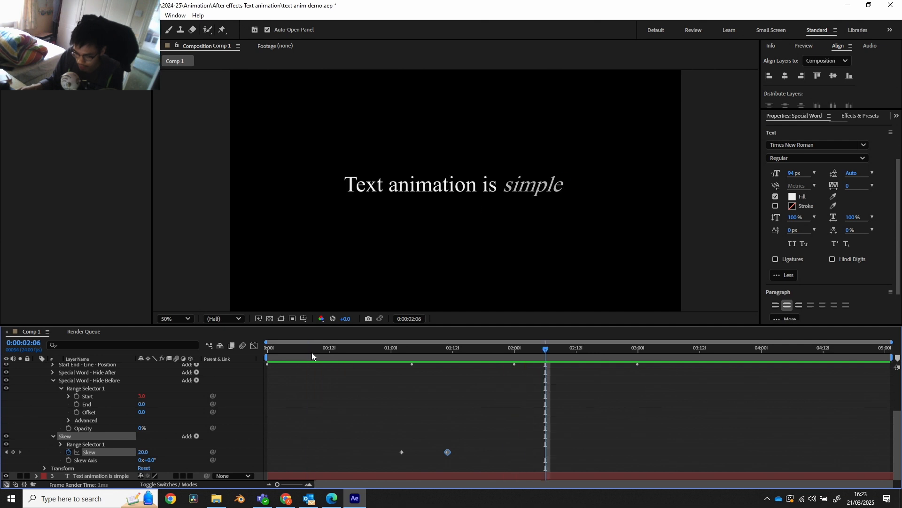
Step: Apply Easy Ease to both Skew keyframes and lengthen the last keyframe's incoming influence in the speed graph
key("ctrl+a")
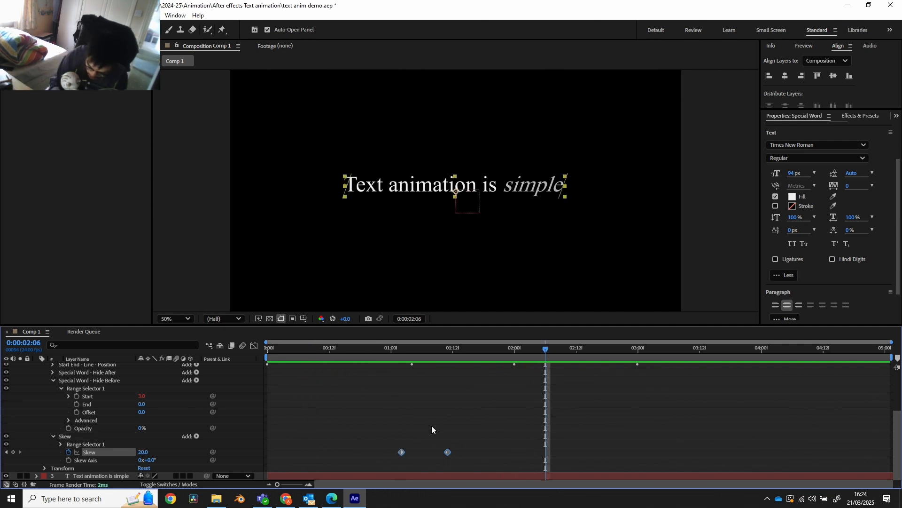
key("F9")
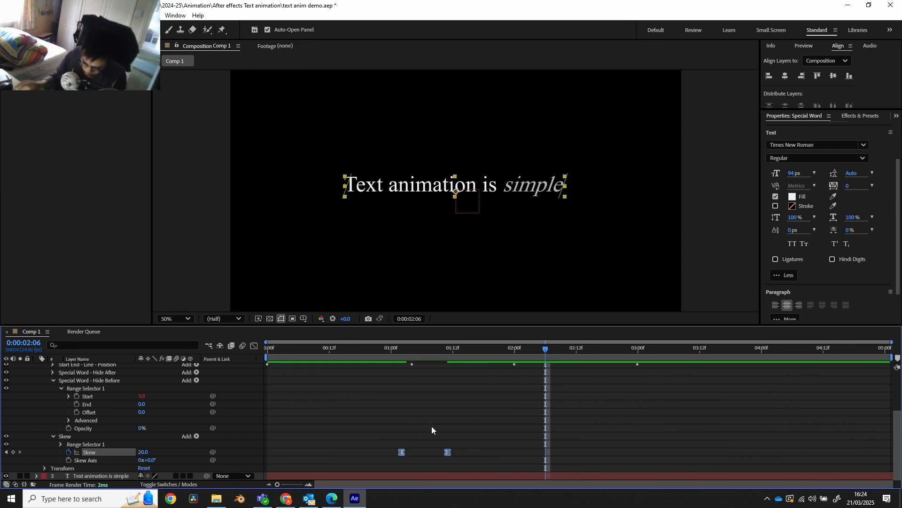
left_click(248, 344)
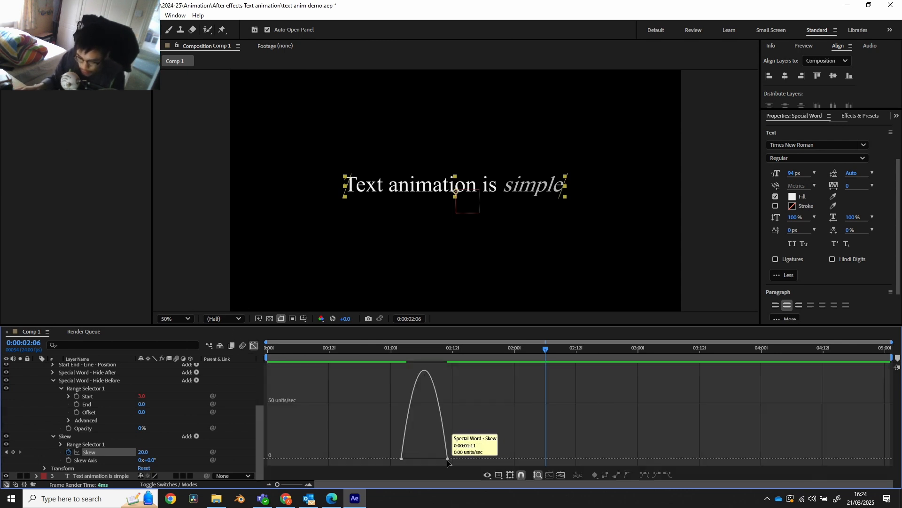
left_click_drag(440, 460, 424, 460)
left_click(254, 347)
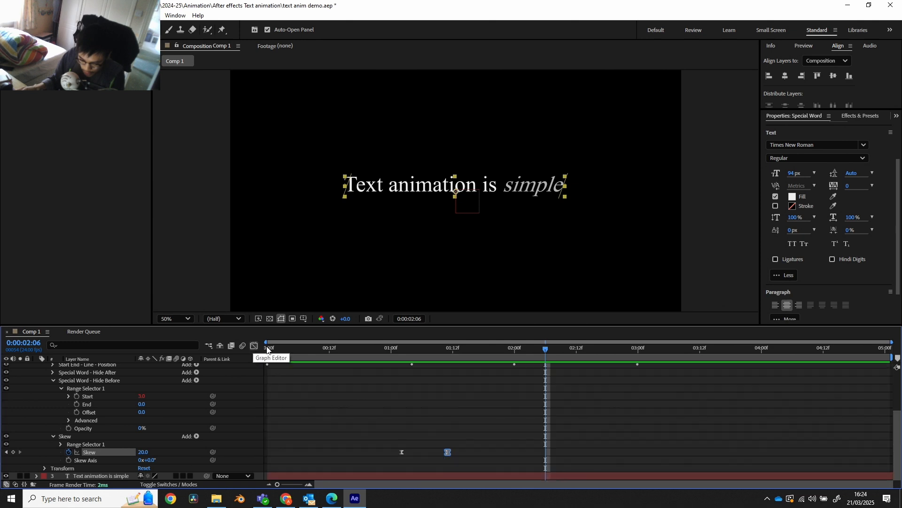
Step: Play back the eased skew animation from 0:00:00:22
left_click_drag(407, 350, 380, 351)
key("space")
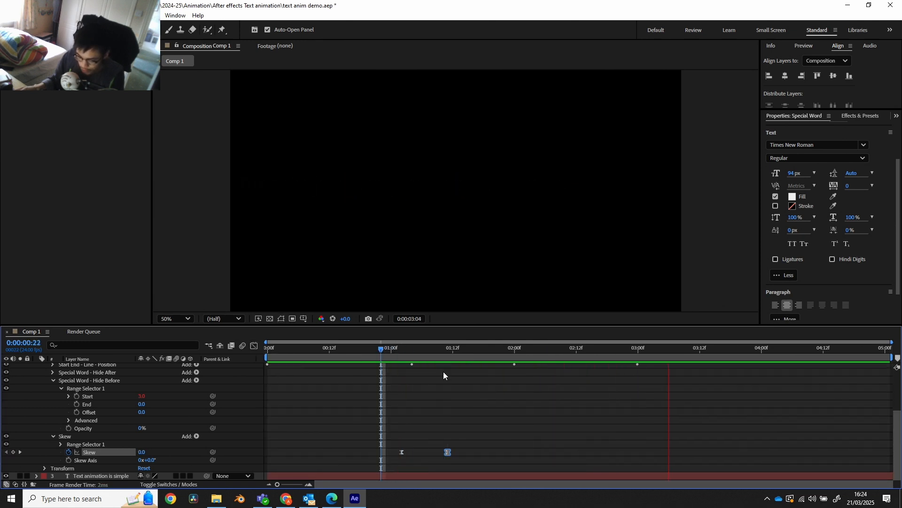
key("space")
Step: Set a Source Text keyframe on the Special Word layer at 0:00:01:03, just after the skew starts
left_click(392, 353)
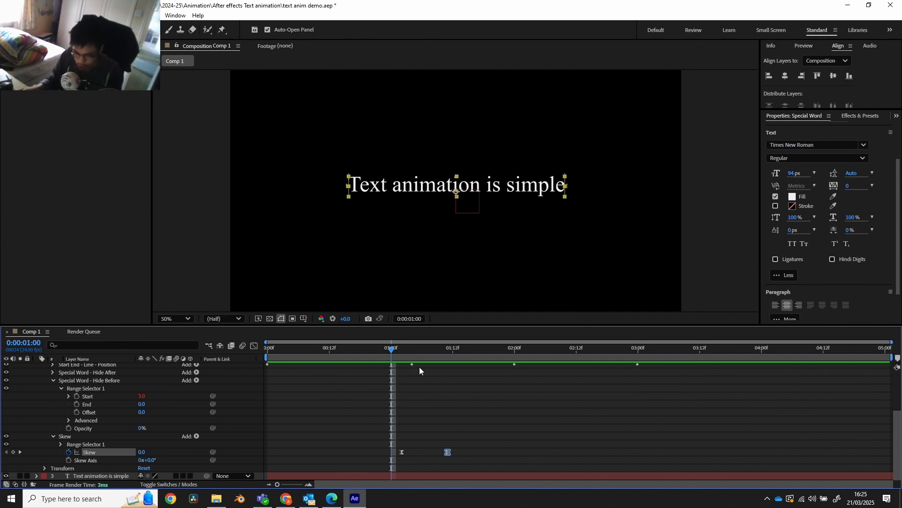
mouse_move(407, 349)
left_mouse_down()
mouse_move(437, 349)
mouse_move(392, 353)
mouse_move(428, 350)
mouse_move(406, 357)
left_mouse_up()
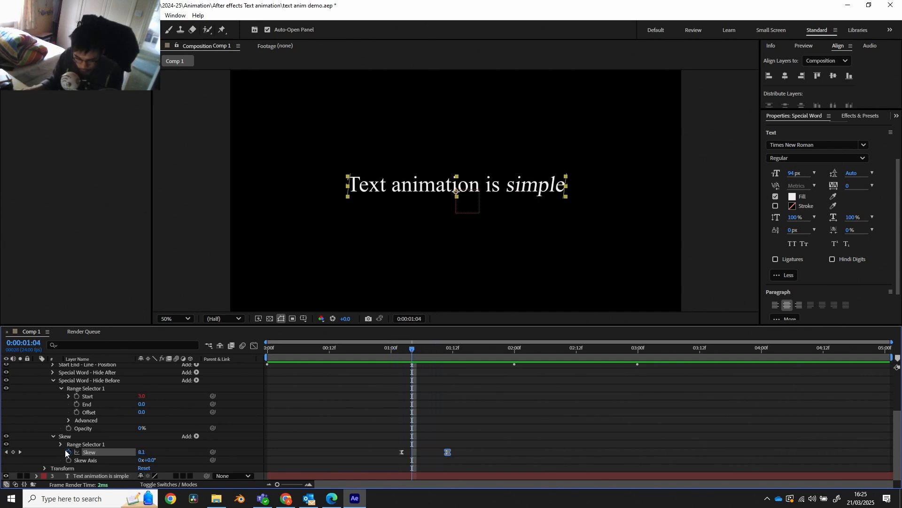
scroll(98, 438, "up", 4)
scroll(124, 421, "down", 3)
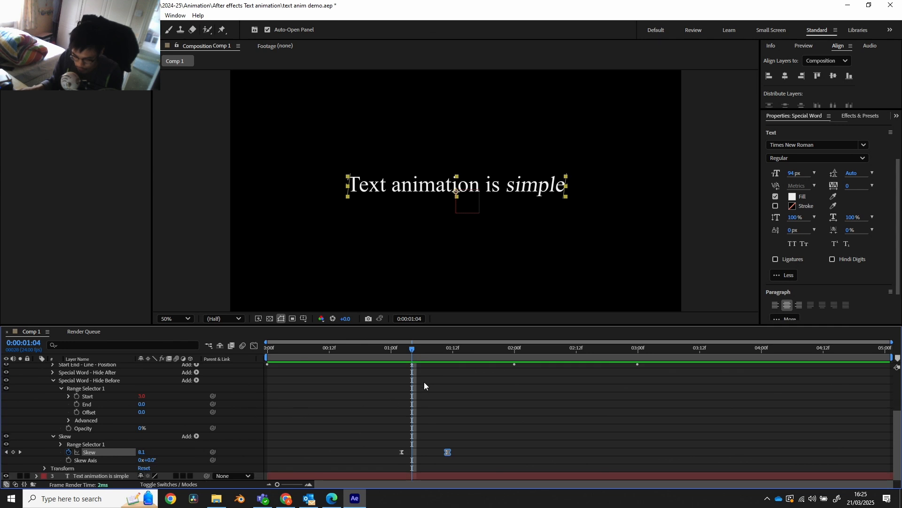
mouse_move(416, 350)
left_mouse_down()
mouse_move(404, 349)
mouse_move(415, 350)
left_mouse_up()
scroll(52, 399, "up", 3)
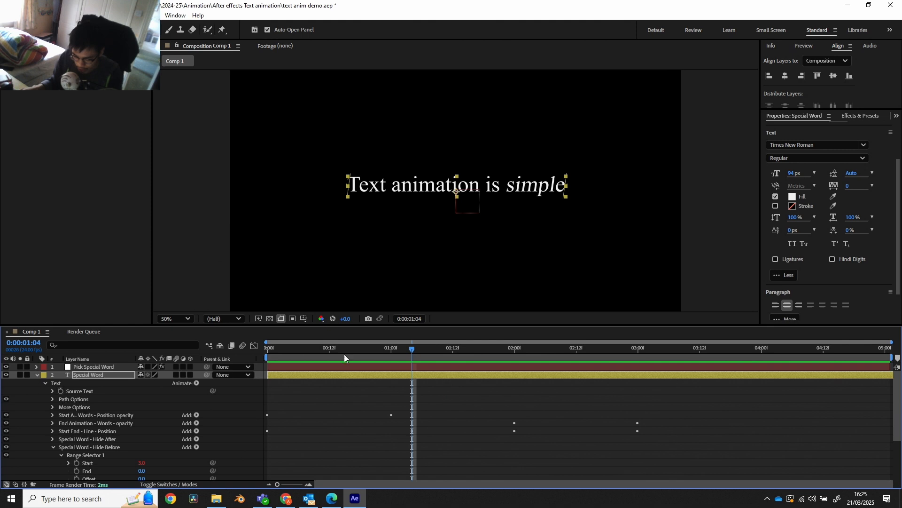
scroll(451, 346, "down", 1)
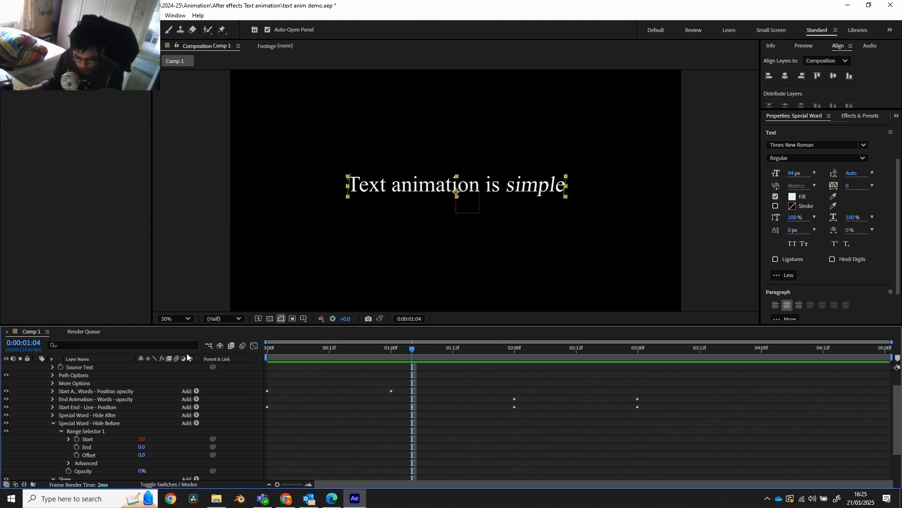
scroll(404, 343, "down", 2)
left_click_drag(414, 350, 411, 352)
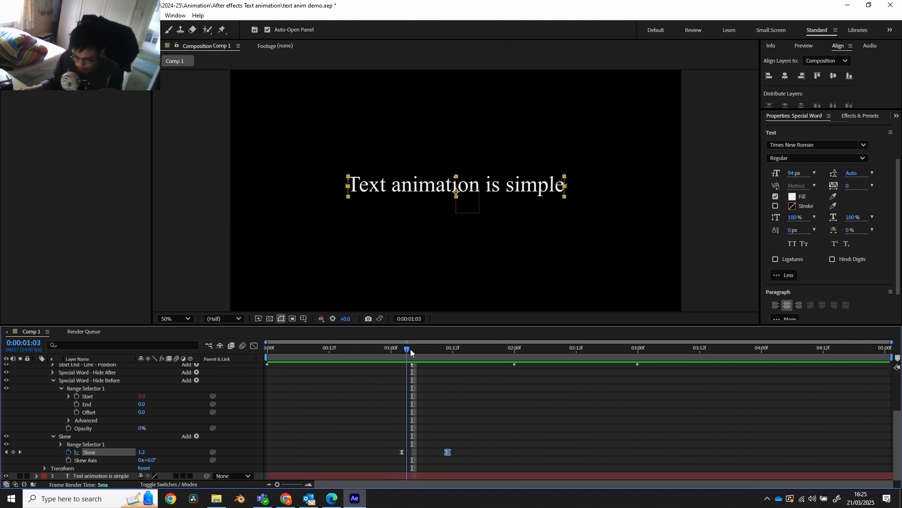
scroll(61, 388, "up", 5)
left_click(61, 391)
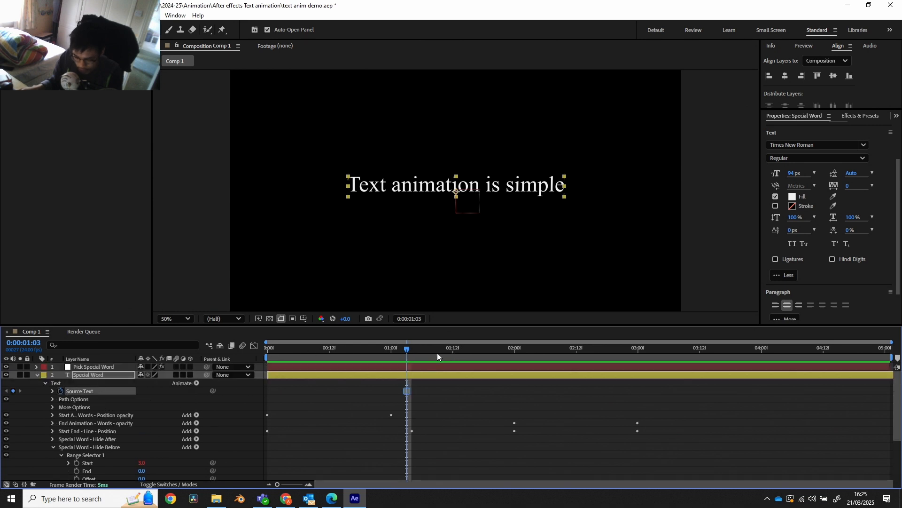
Step: Try several fonts for the Special Word layer at 0:00:01:06 and keyframe its font as Gigi
left_click_drag(411, 346, 431, 352)
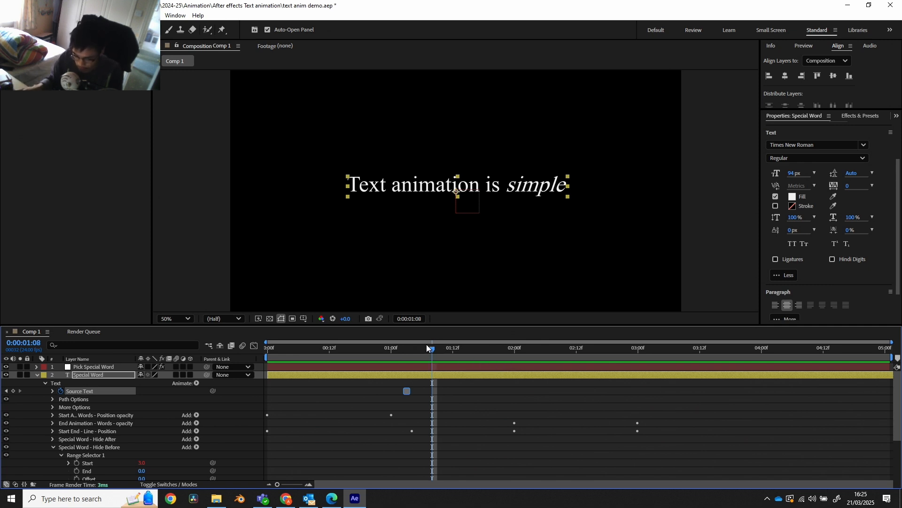
mouse_move(423, 349)
left_mouse_down()
mouse_move(412, 352)
mouse_move(419, 355)
left_mouse_up()
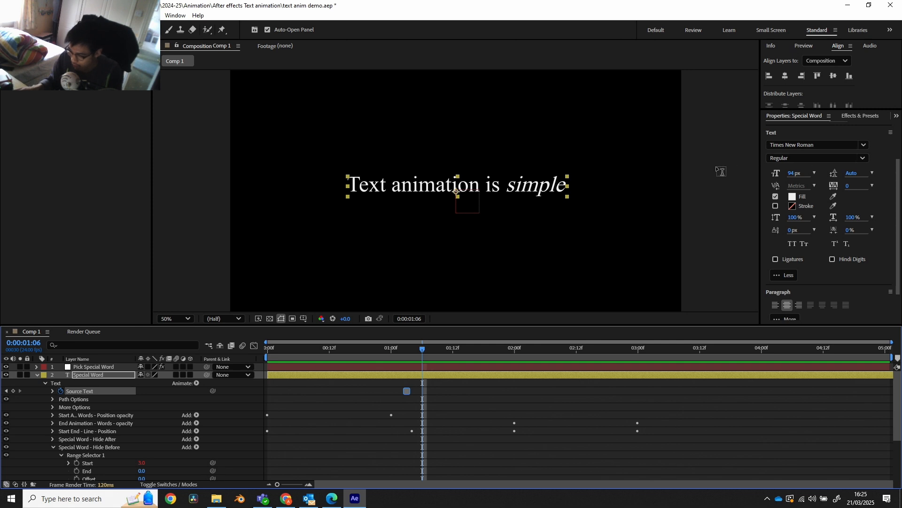
scroll(823, 147, "down", 4)
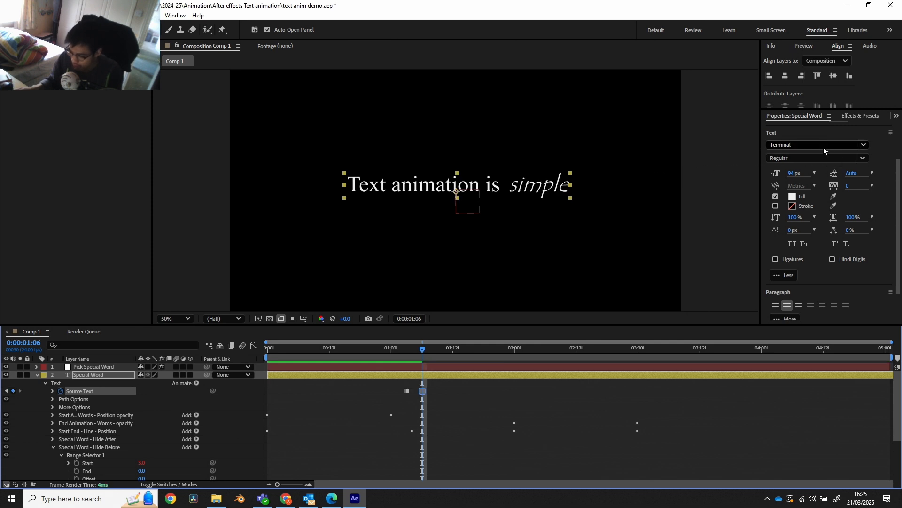
scroll(824, 147, "up", 2)
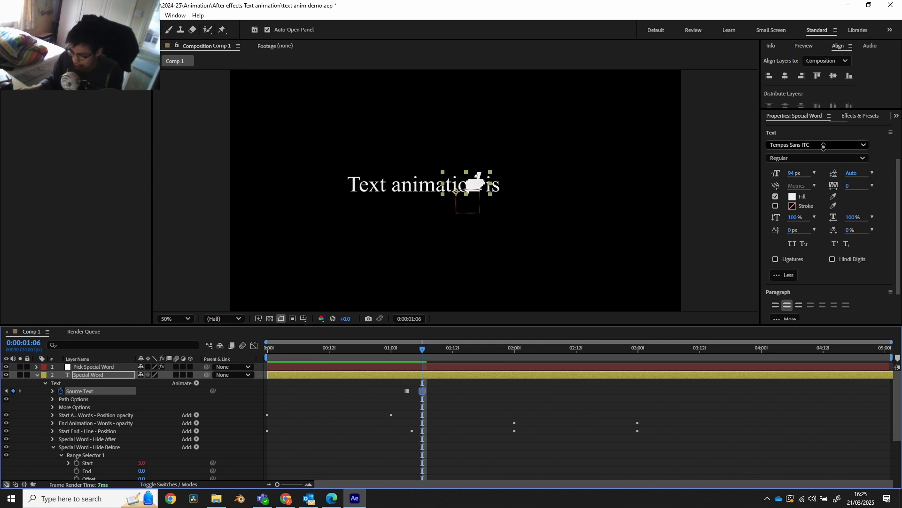
scroll(824, 147, "down", 3)
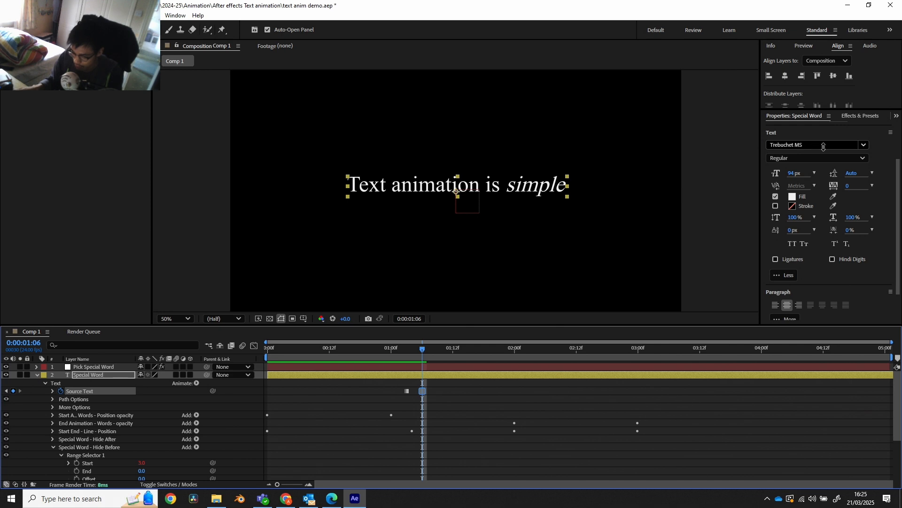
scroll(824, 146, "down", 2)
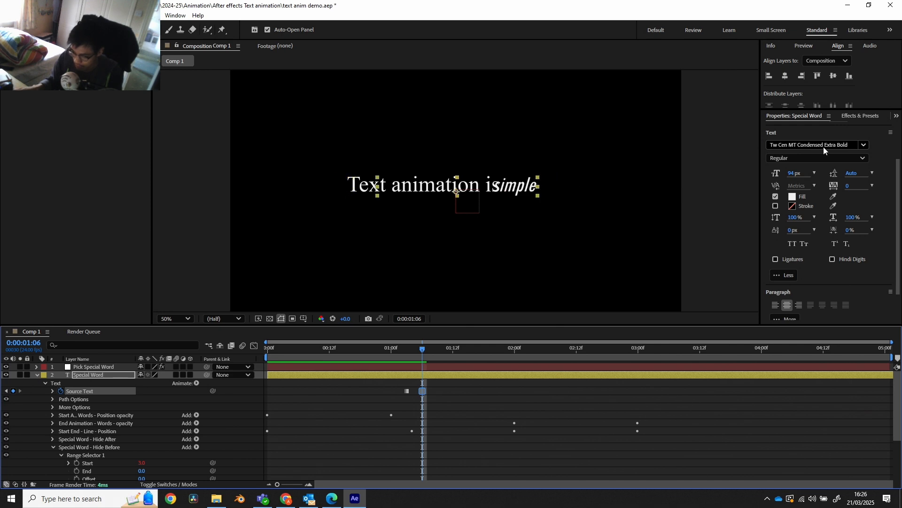
scroll(824, 146, "down", 1)
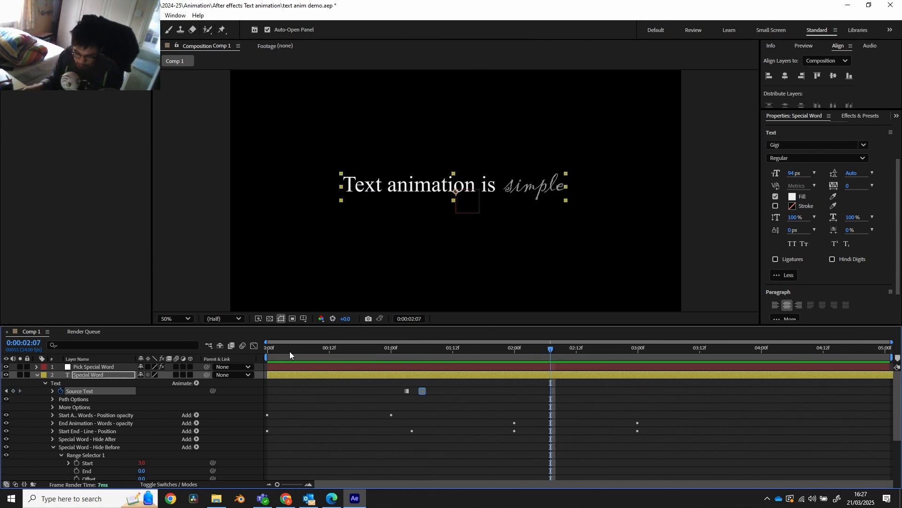
Step: Play back the composition from the start and review the animatable text properties and existing animators of the Special Word layer
key("space")
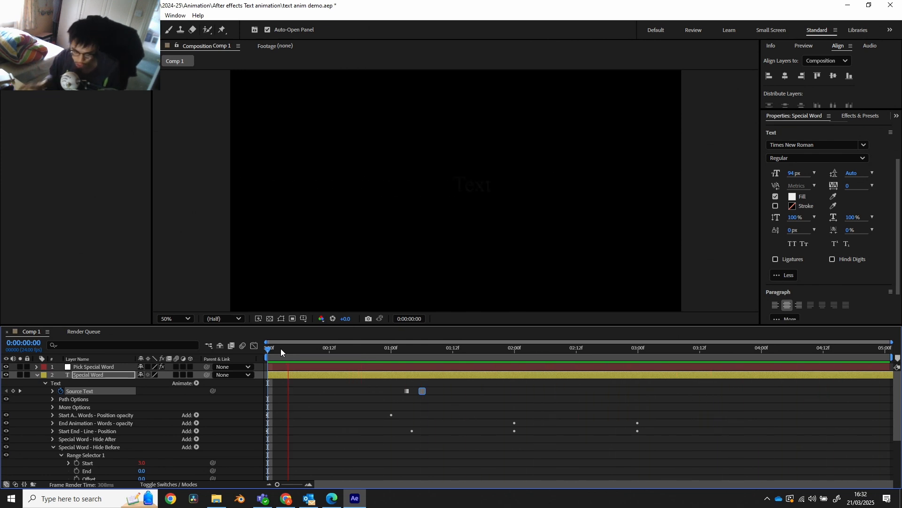
left_click(196, 383)
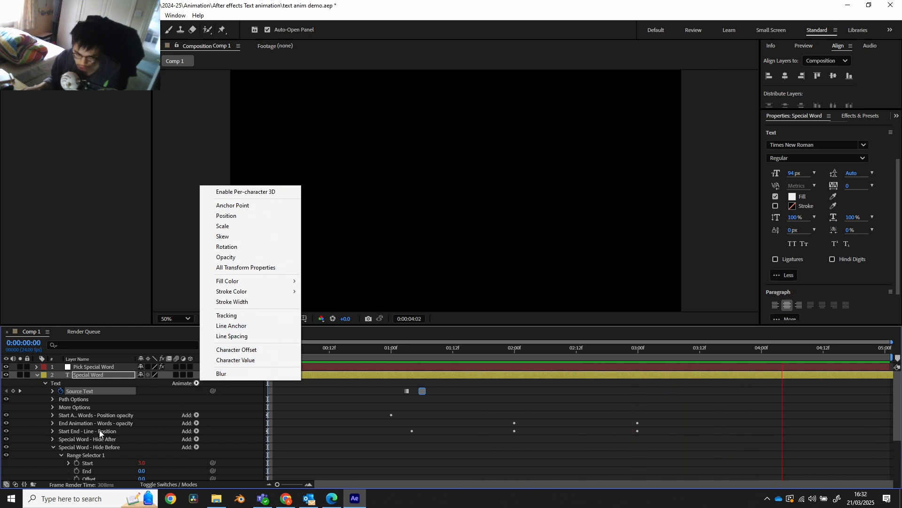
left_click(222, 436)
scroll(238, 413, "down", 5)
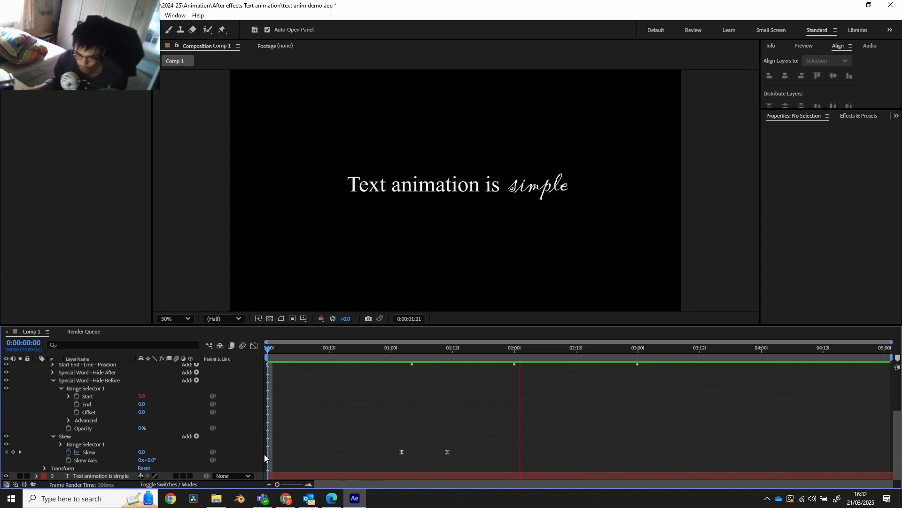
Step: Switch to Chrome and examine the MoBar page's interactive tool list, including the View category, and its feature sections
left_click(286, 498)
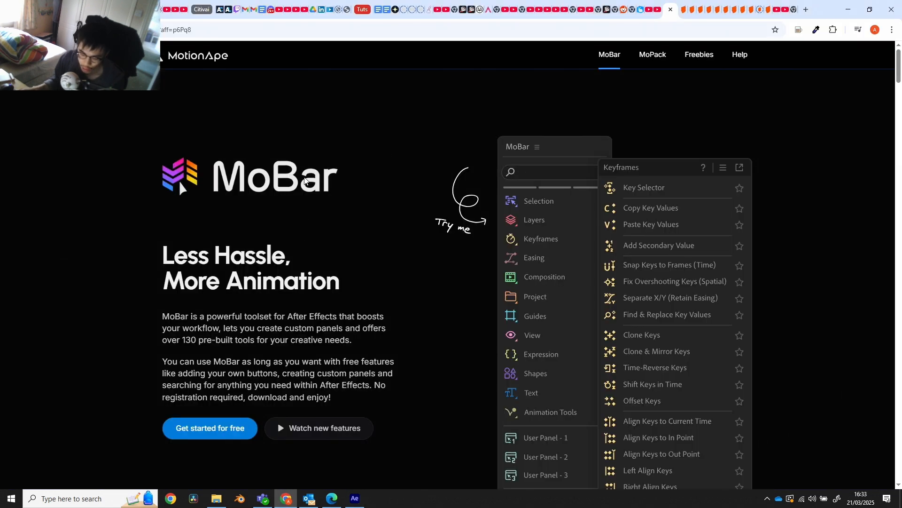
scroll(343, 196, "down", 2)
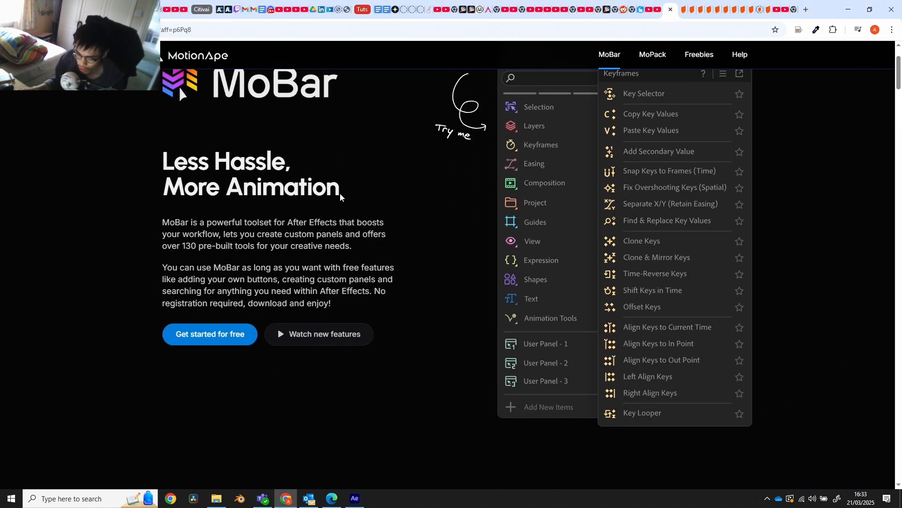
scroll(350, 202, "up", 1)
scroll(349, 202, "down", 1)
left_click(527, 240)
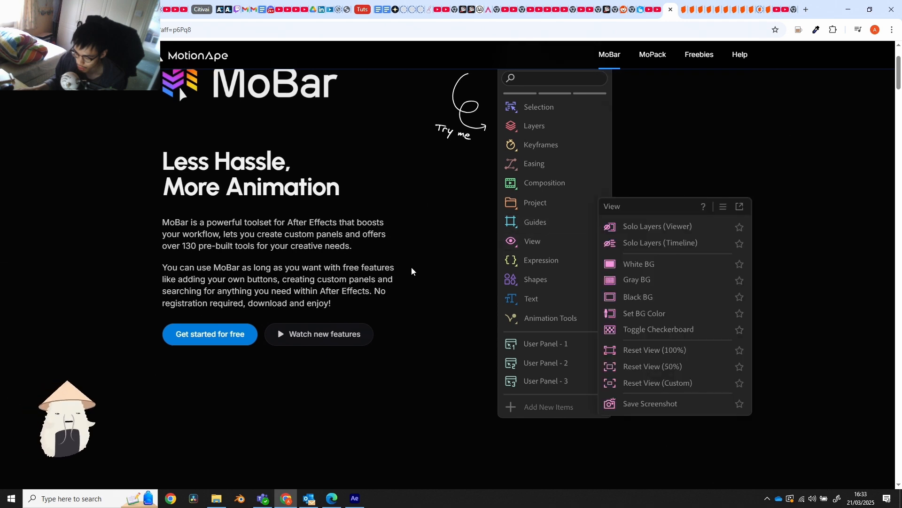
scroll(408, 262, "down", 10)
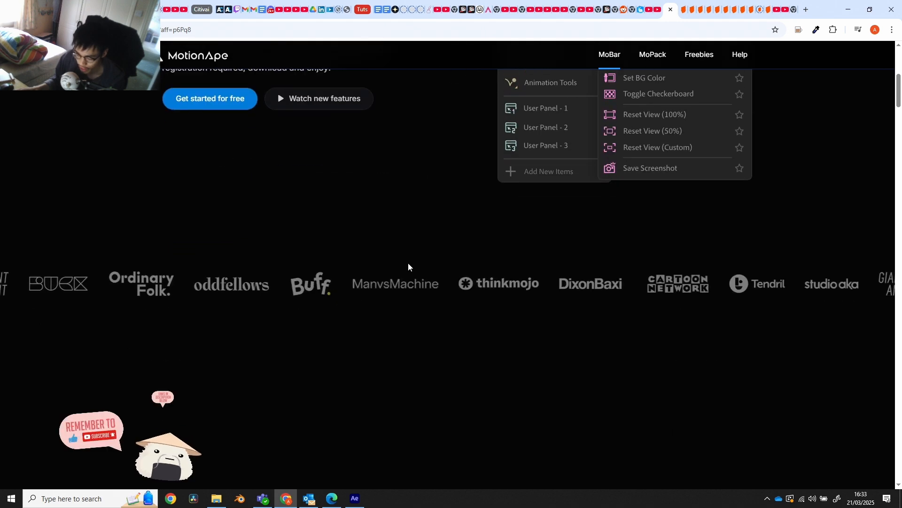
scroll(408, 263, "down", 15)
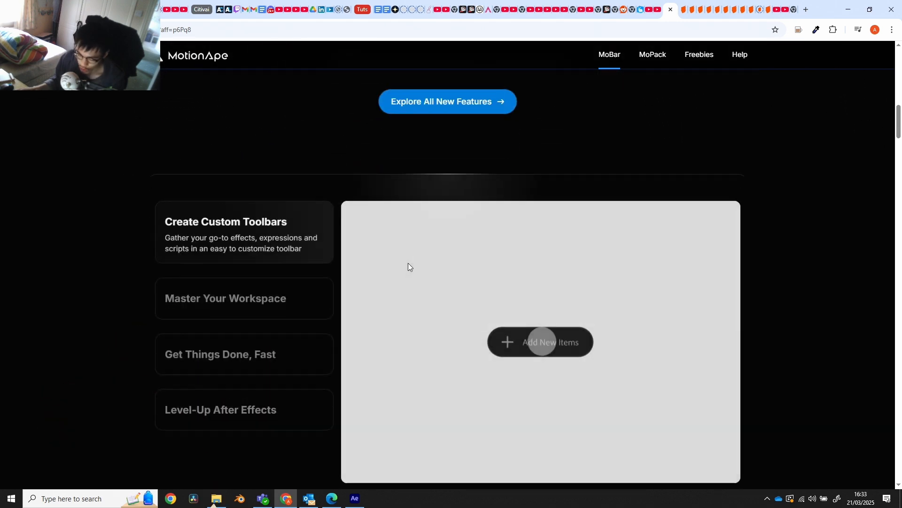
scroll(408, 263, "down", 10)
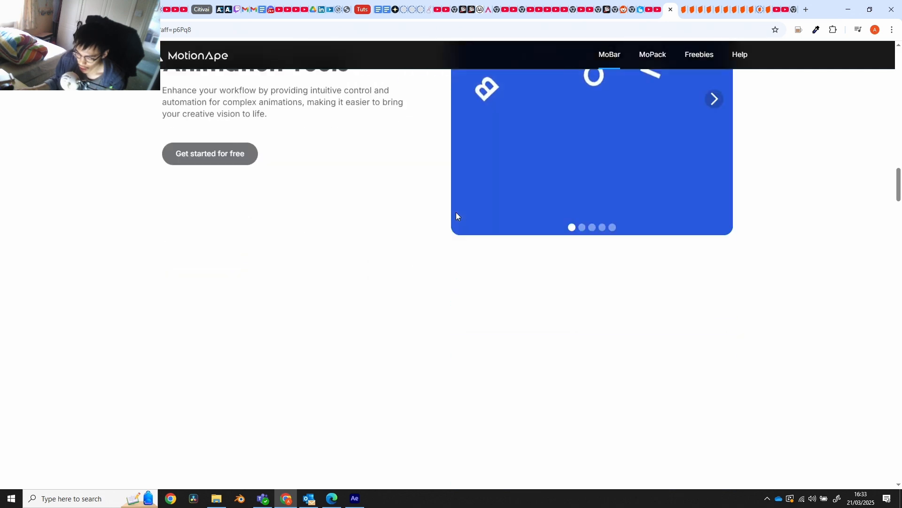
Step: Open MoBar's "Get started for free" section to view its download and pricing options, and switch back to After Effects
left_click(246, 109)
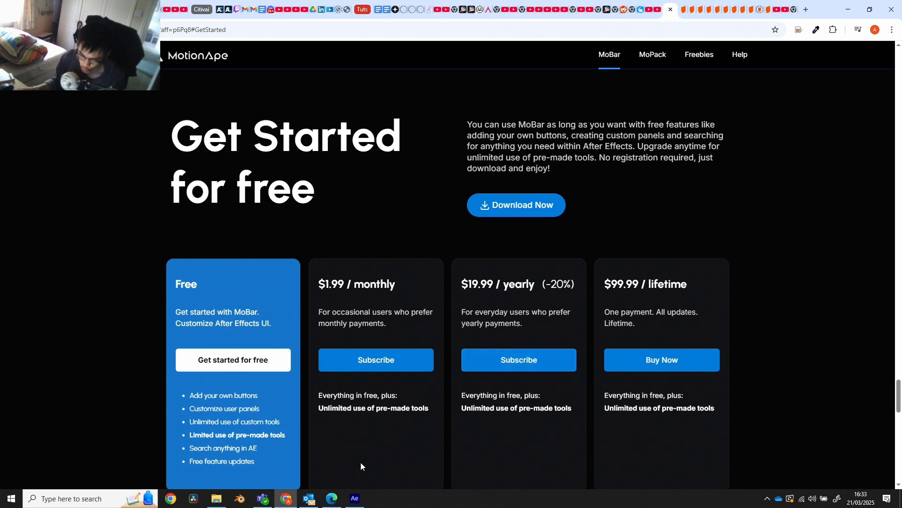
mouse_move(355, 500)
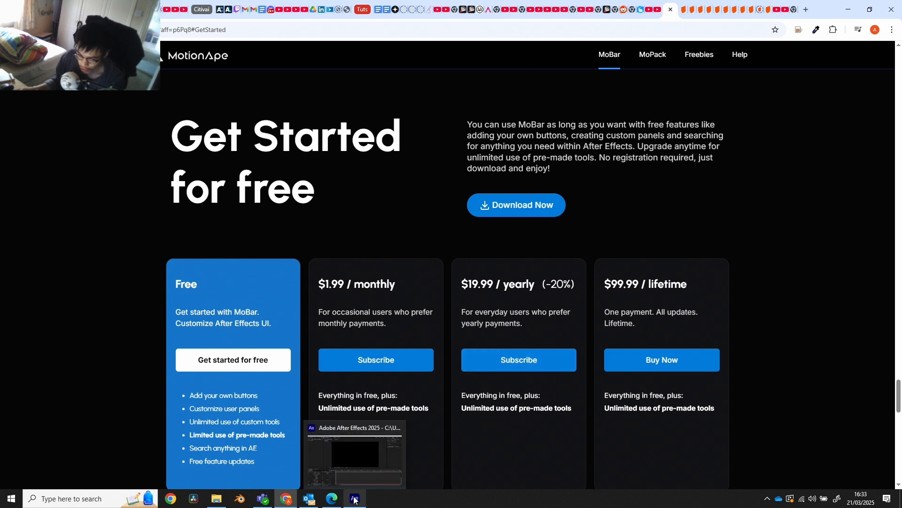
left_click(357, 502)
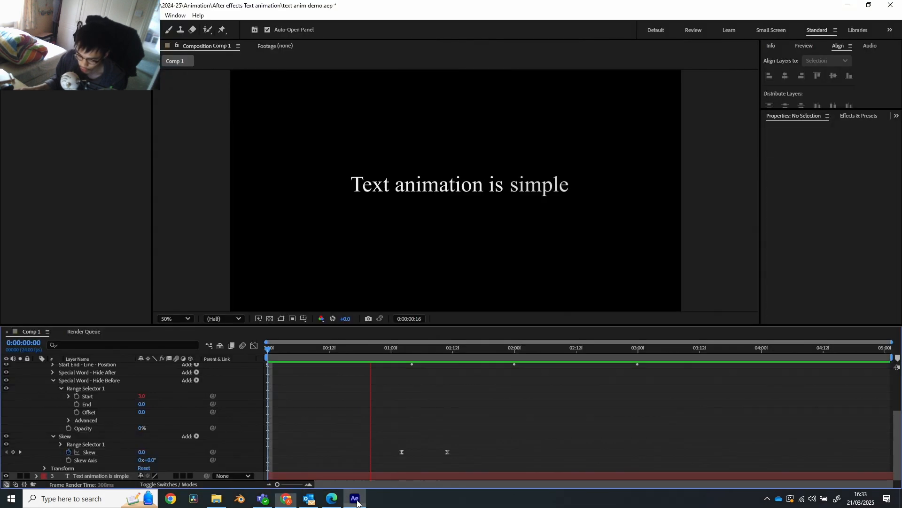